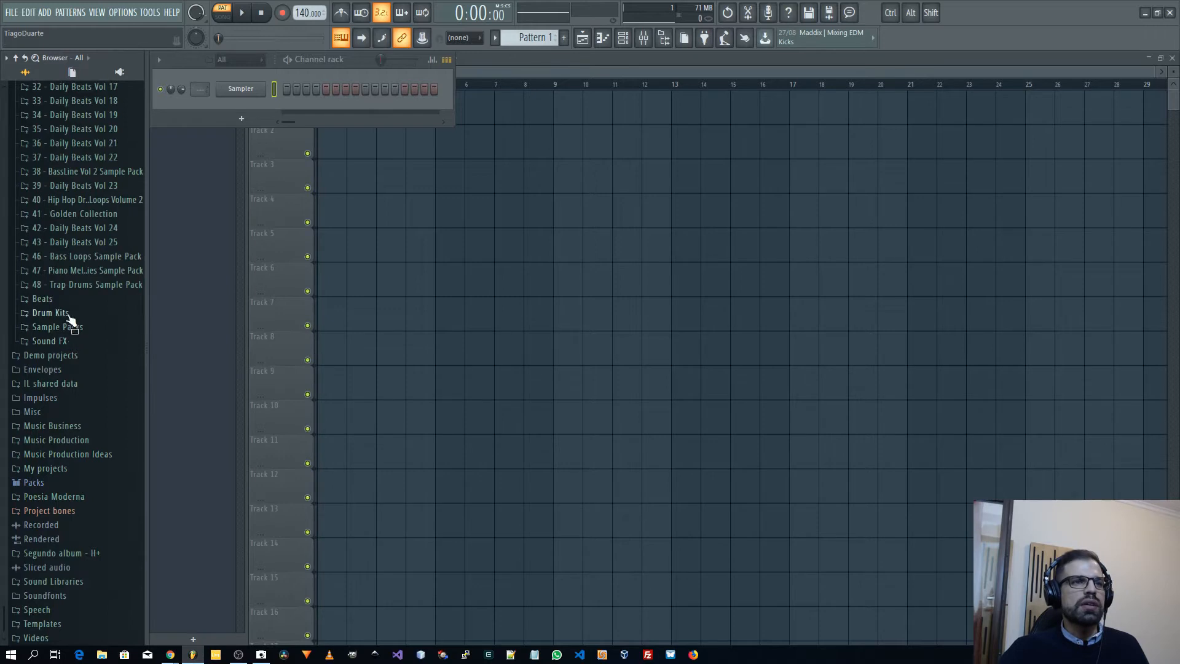
Open the Kicks folder of the Head Bangin Trap Drums kit within the Drum Kits samples
left_click(50, 313)
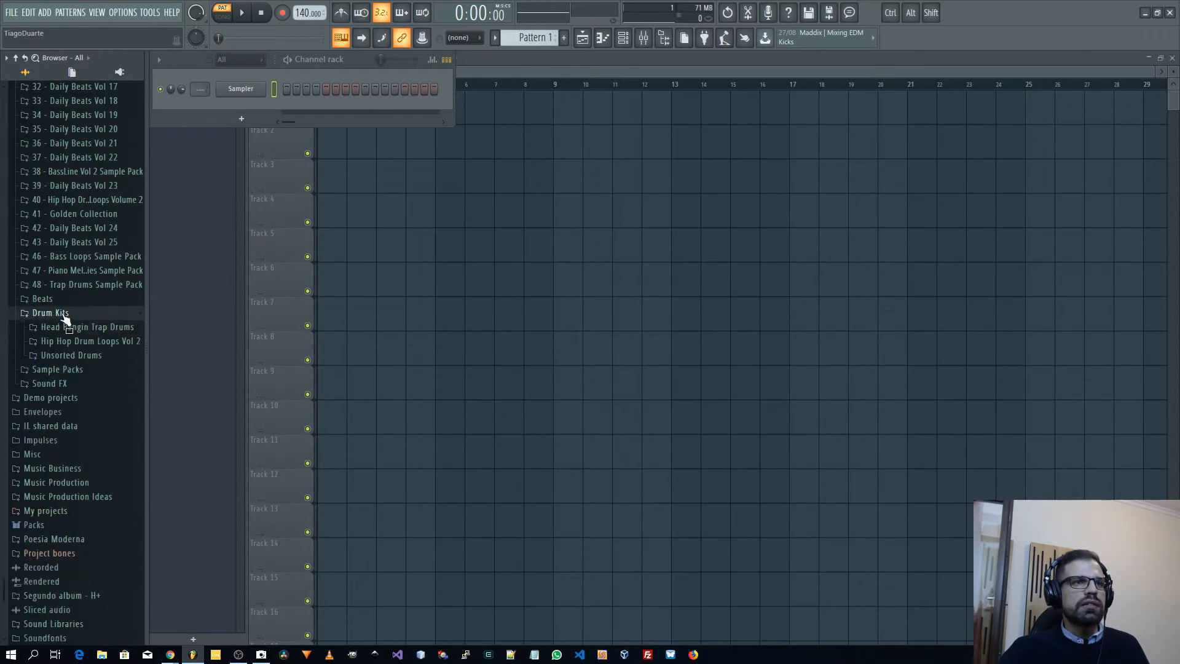
left_click(86, 327)
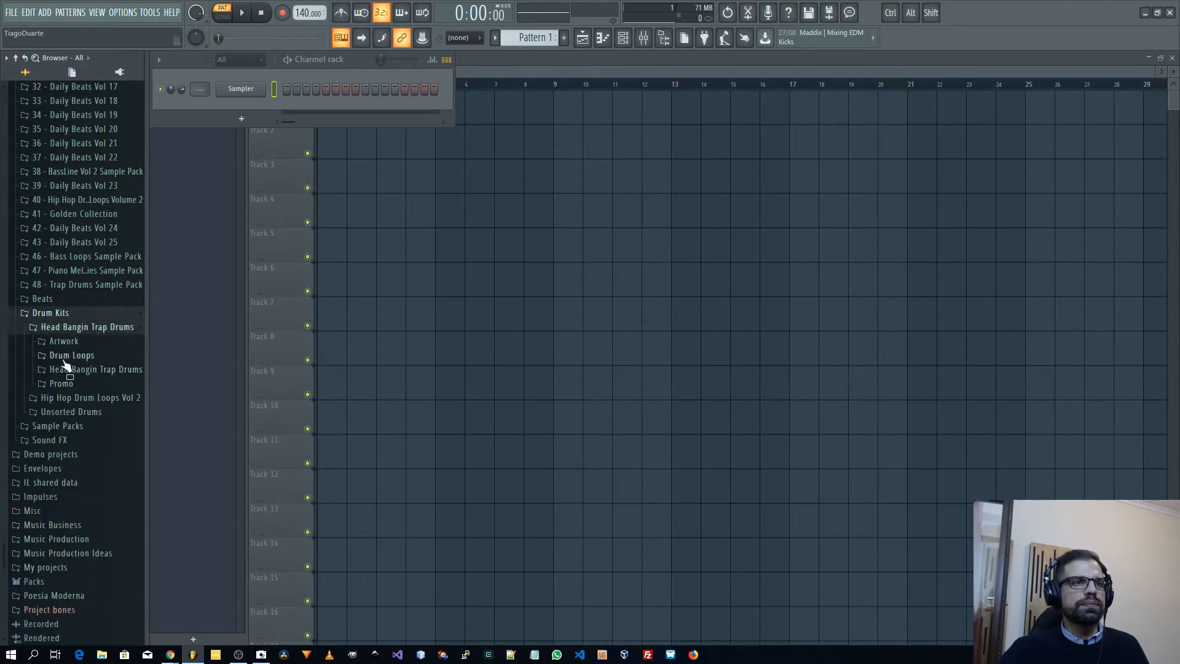
left_click(73, 371)
left_click(65, 399)
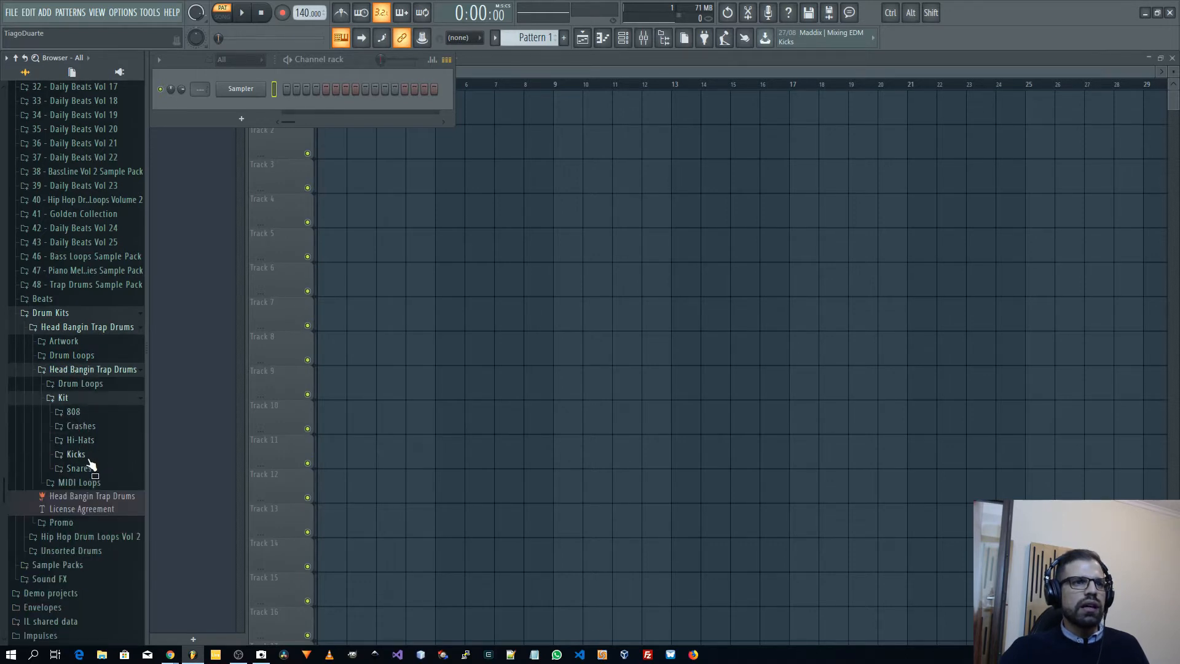
left_click(76, 454)
Audition kick samples, load Kick 5 into the Sampler channel, and widen the channel rack to 64 steps
scroll(79, 430, "down", 10)
left_click(132, 303)
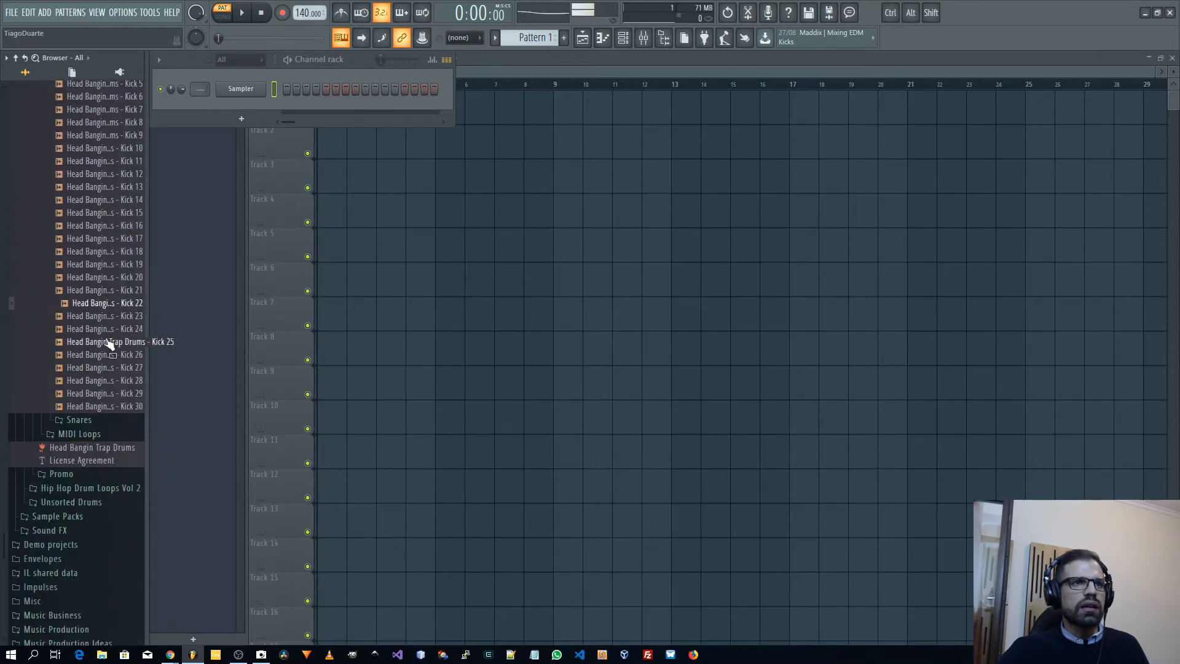
left_click(102, 96)
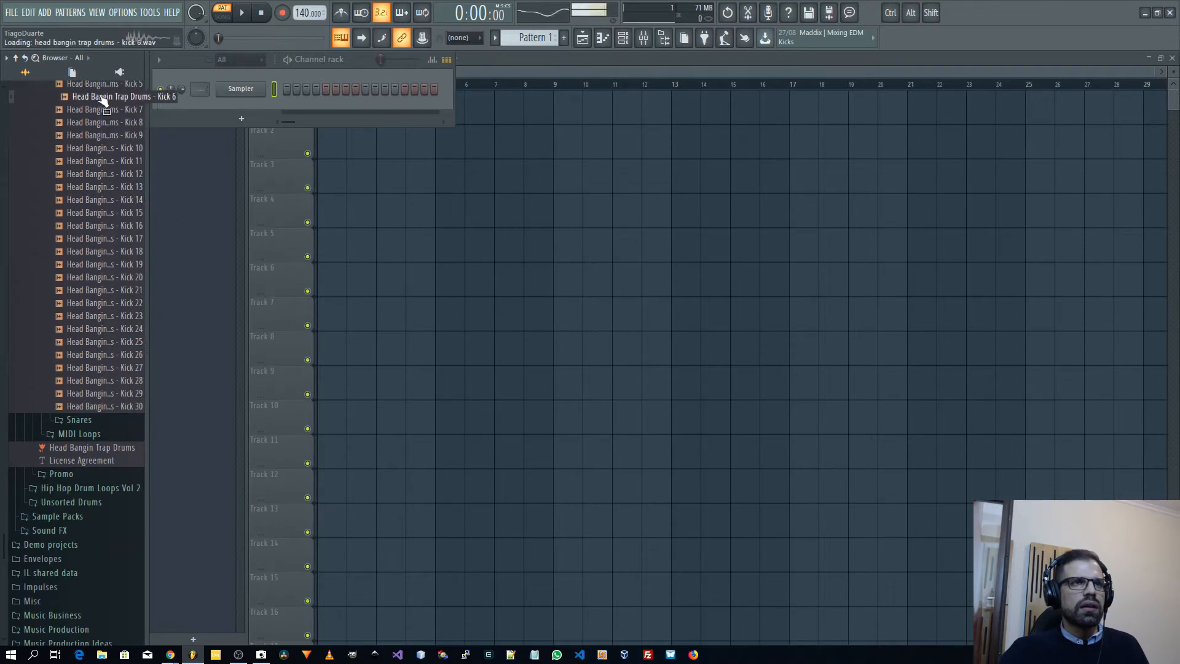
scroll(98, 252, "up", 5)
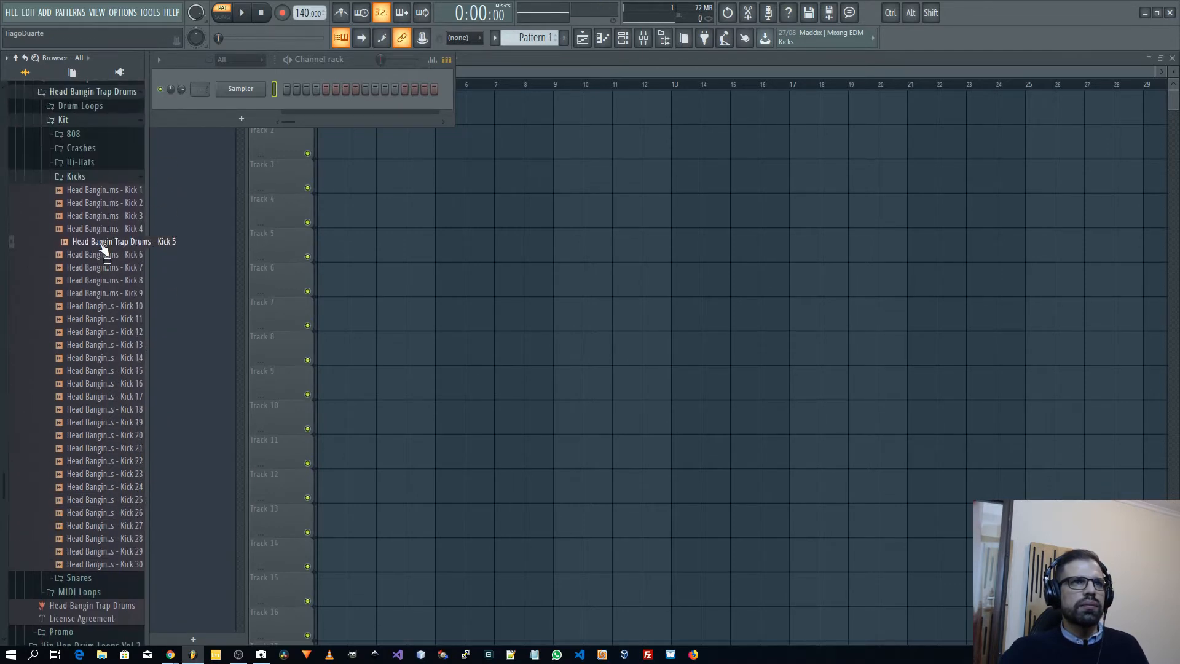
left_click_drag(103, 248, 240, 89)
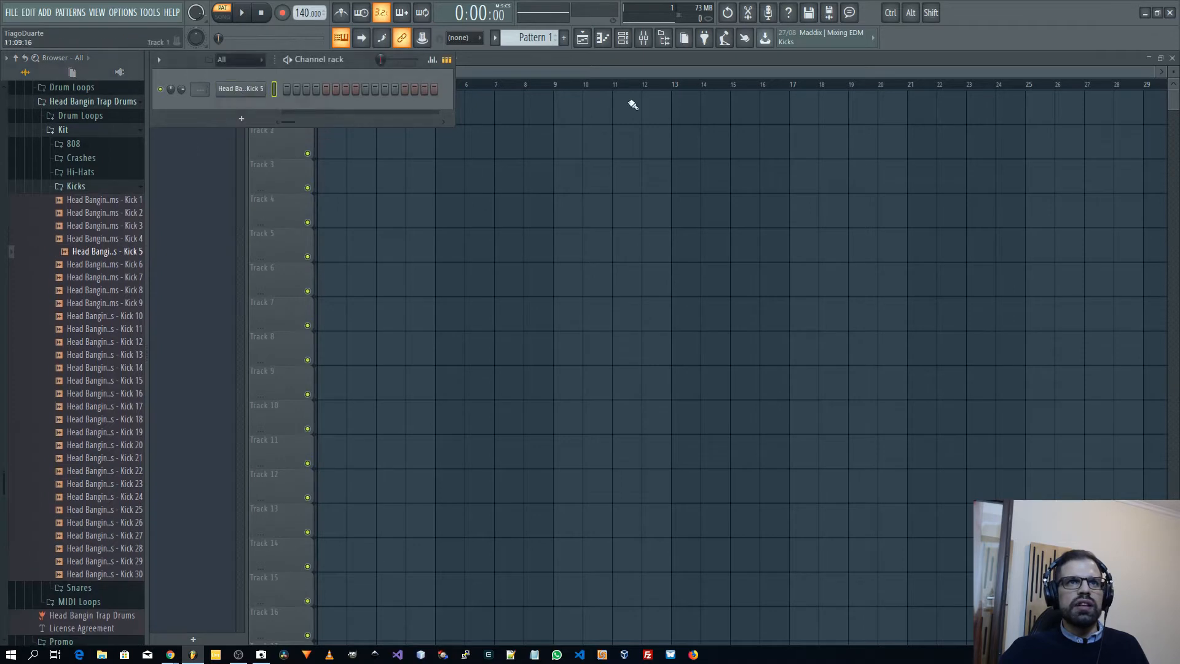
left_click_drag(454, 96, 973, 105)
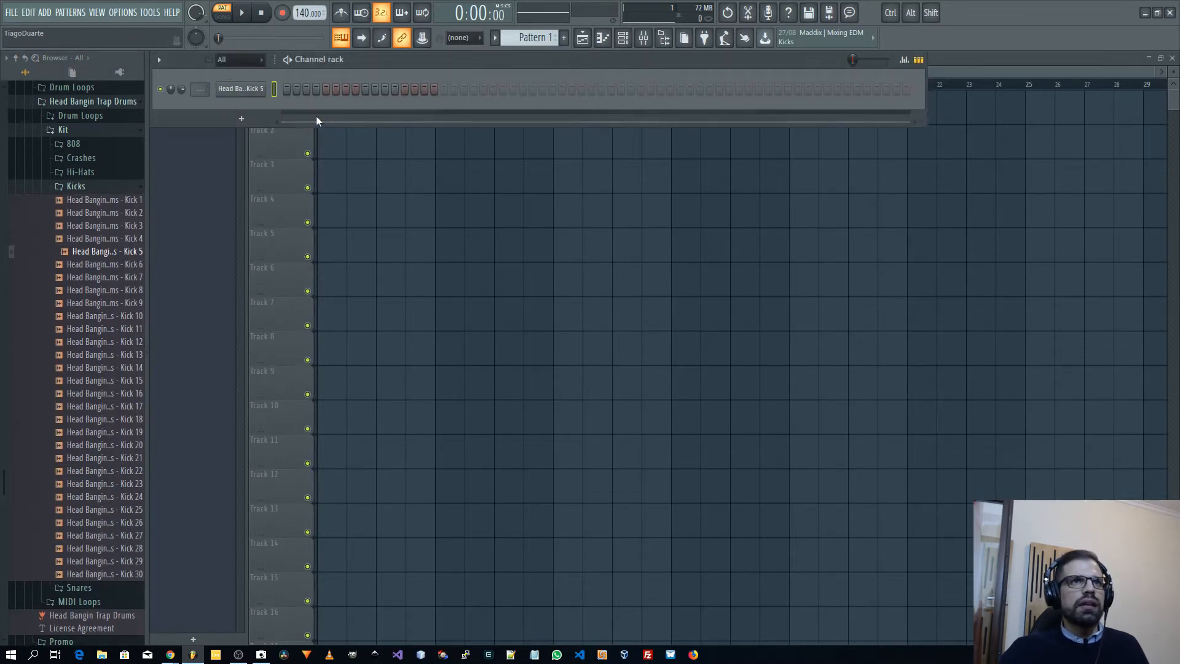
Audition samples from the kit's Snares folder and add Snare 05 as a new channel below the kick
left_click(75, 185)
left_click(80, 231)
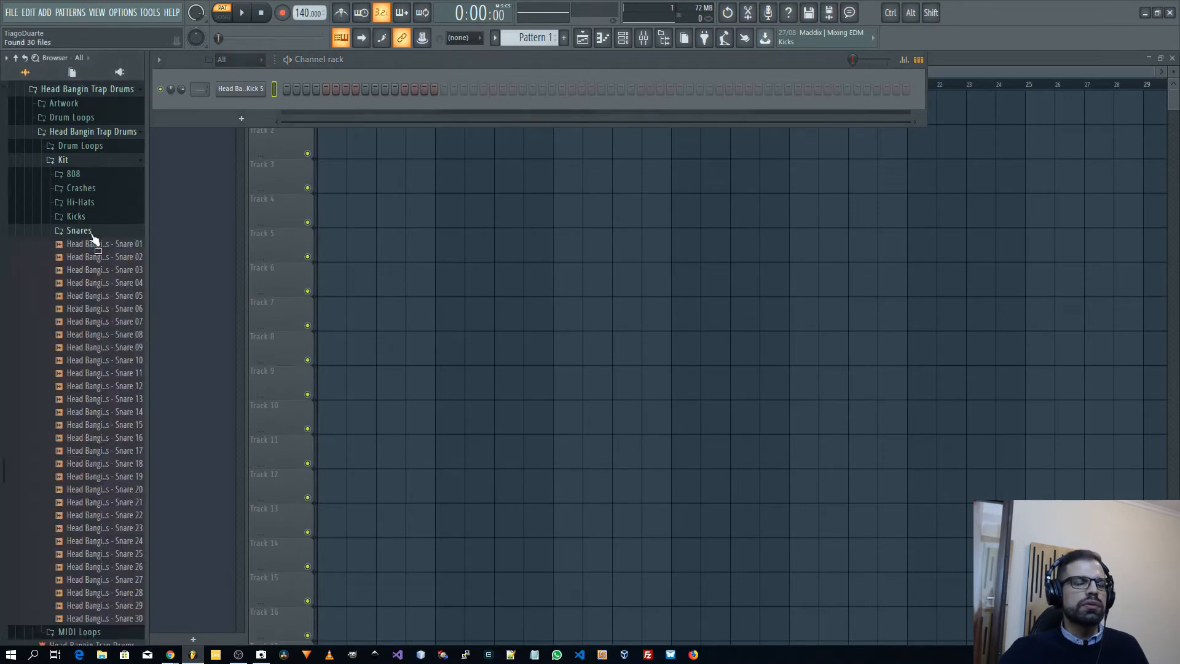
left_click(92, 373)
left_click(89, 386)
left_click(86, 398)
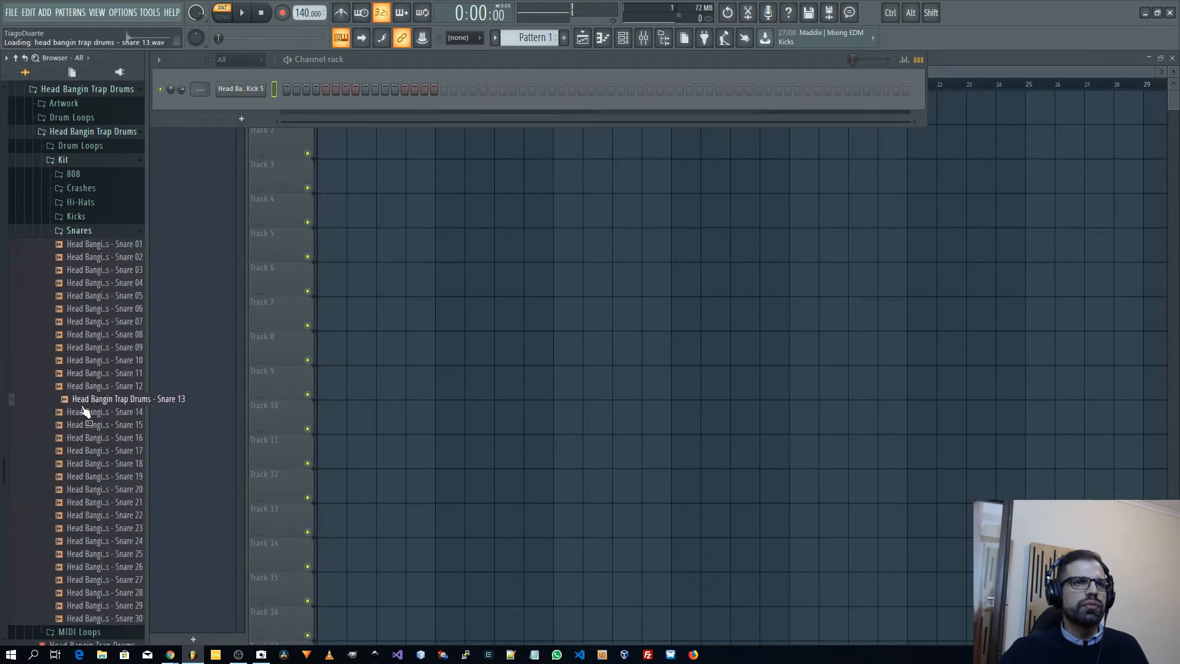
left_click(96, 309)
left_click(97, 297)
left_click(97, 284)
left_click(97, 271)
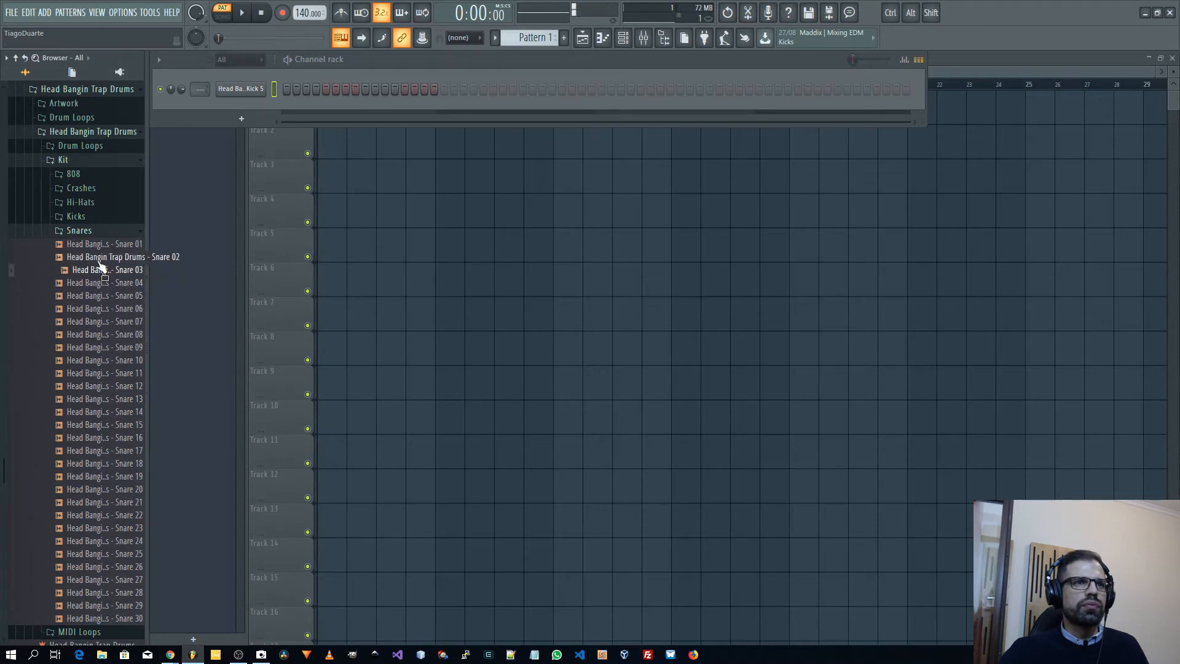
left_click(98, 260)
left_click(92, 296)
left_click(93, 309)
left_click(94, 296)
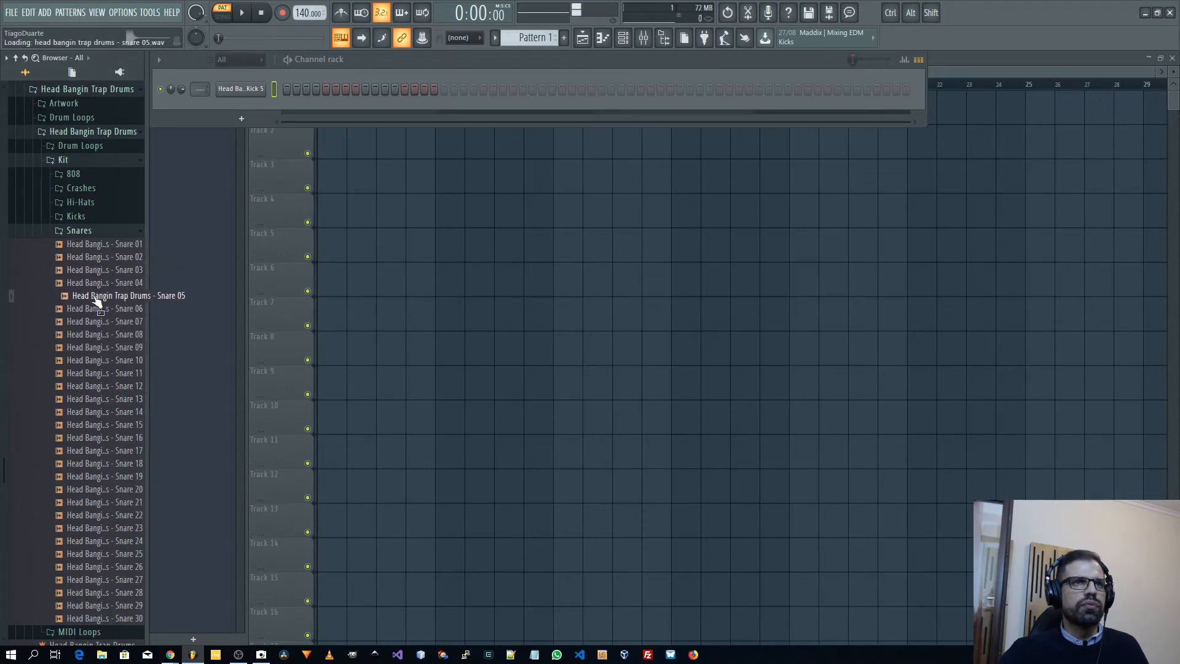
left_click_drag(89, 301, 241, 103)
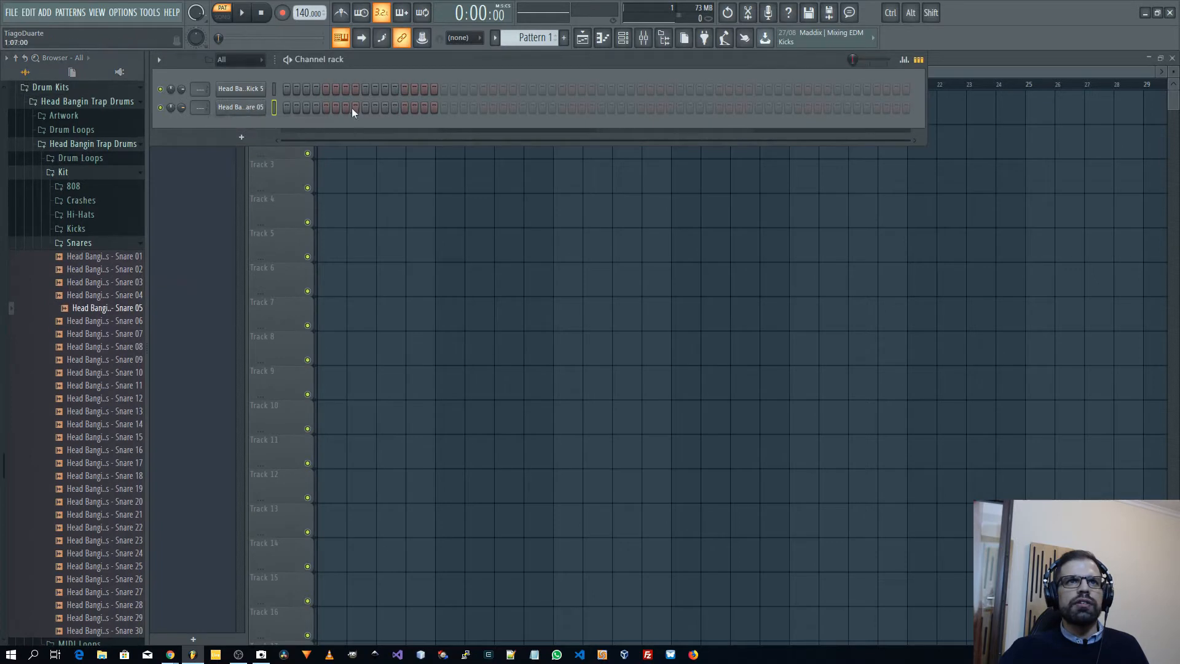
Place snare hits on steps 9, 25, 41 and 57, and kick hits on steps 1 and 5
left_click(523, 108)
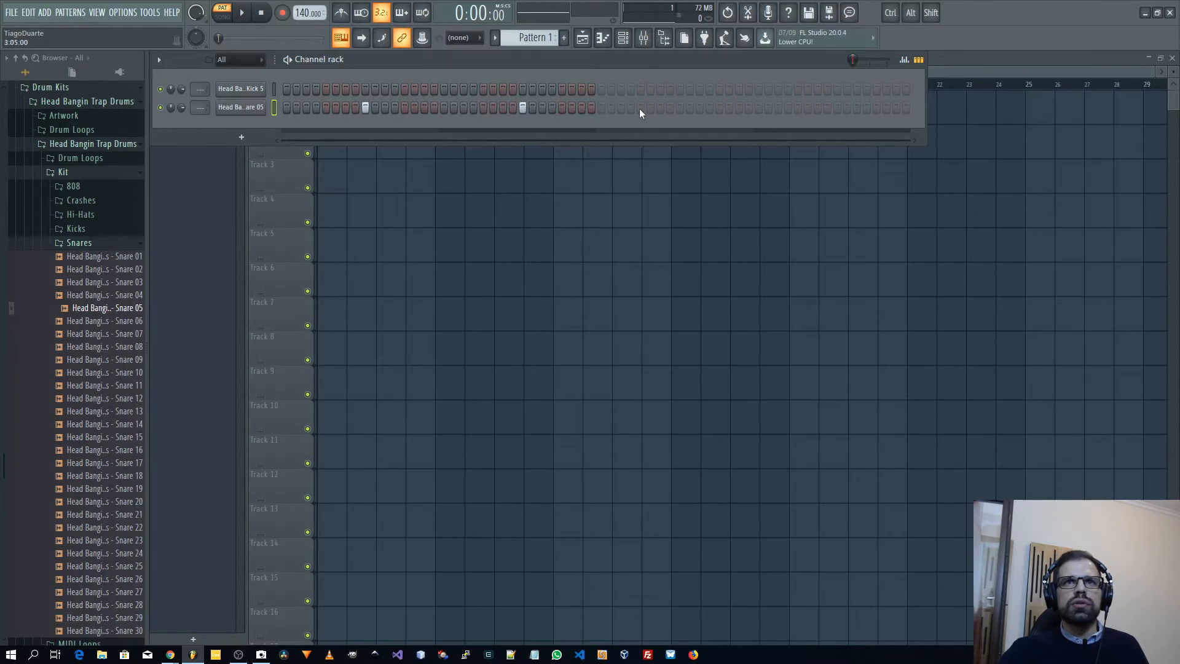
left_click(680, 108)
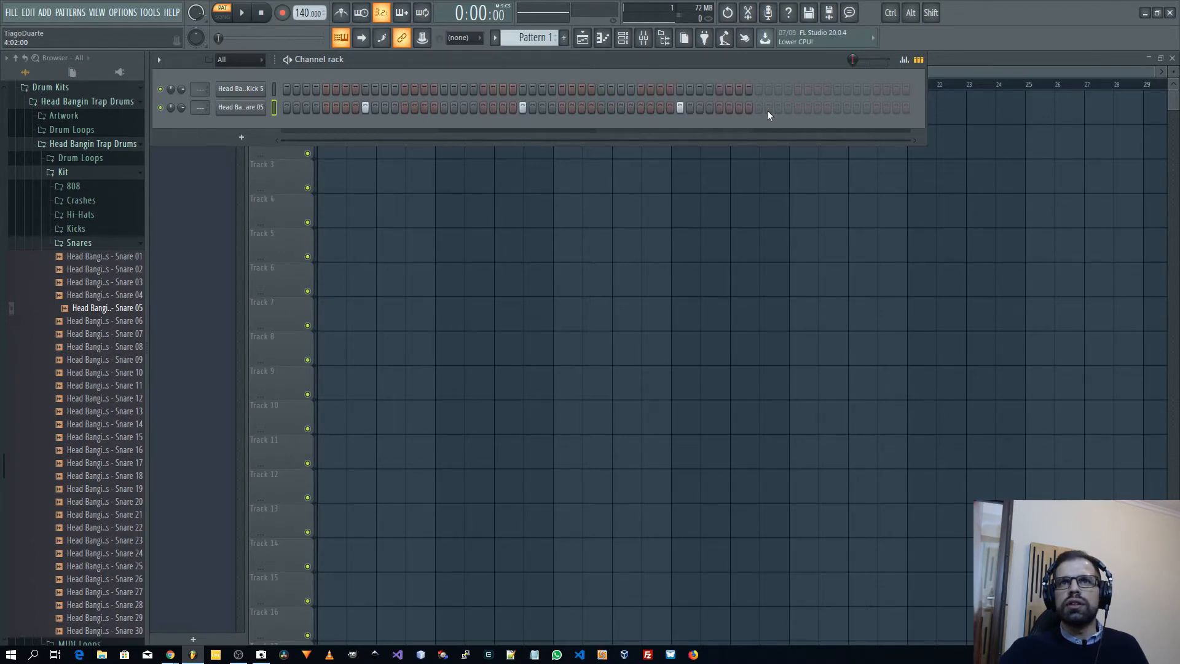
left_click(837, 108)
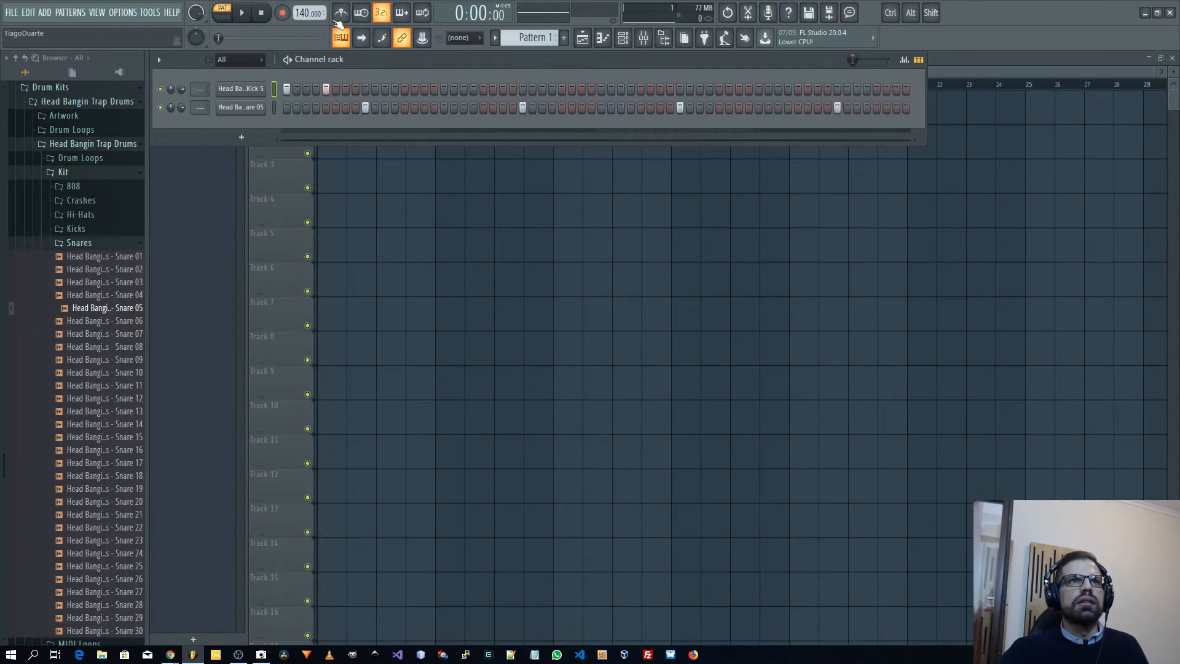
Add kick hits on steps 19 and 21, and set the project tempo to 150 BPM
key("space")
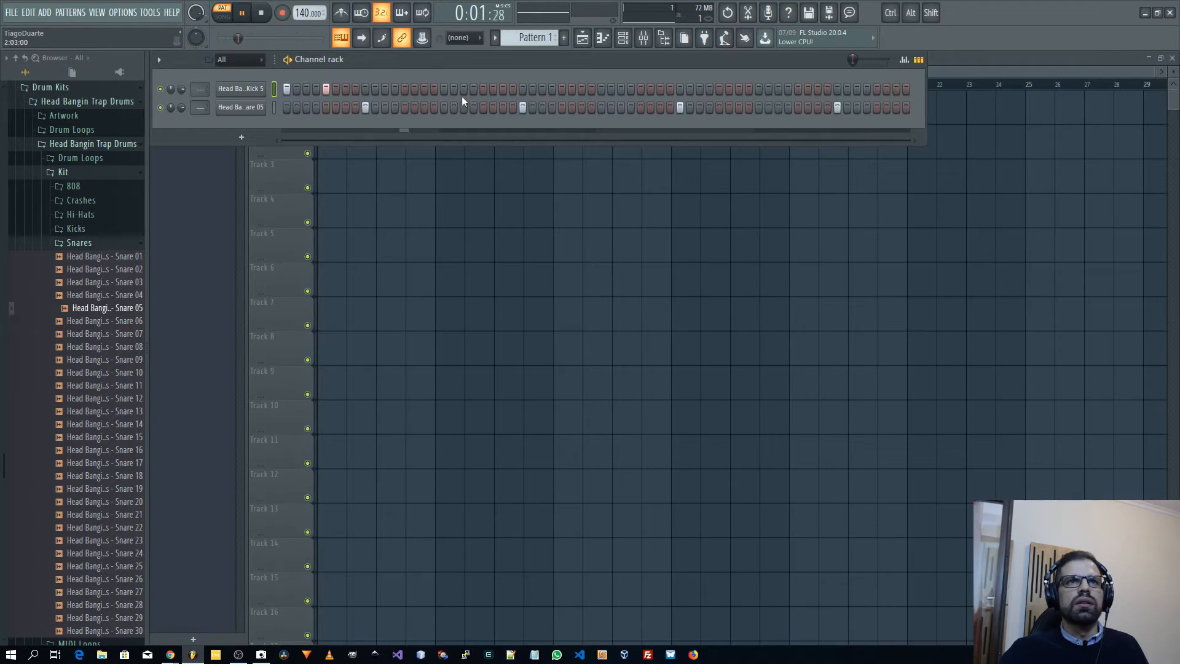
left_click(475, 90)
key("space")
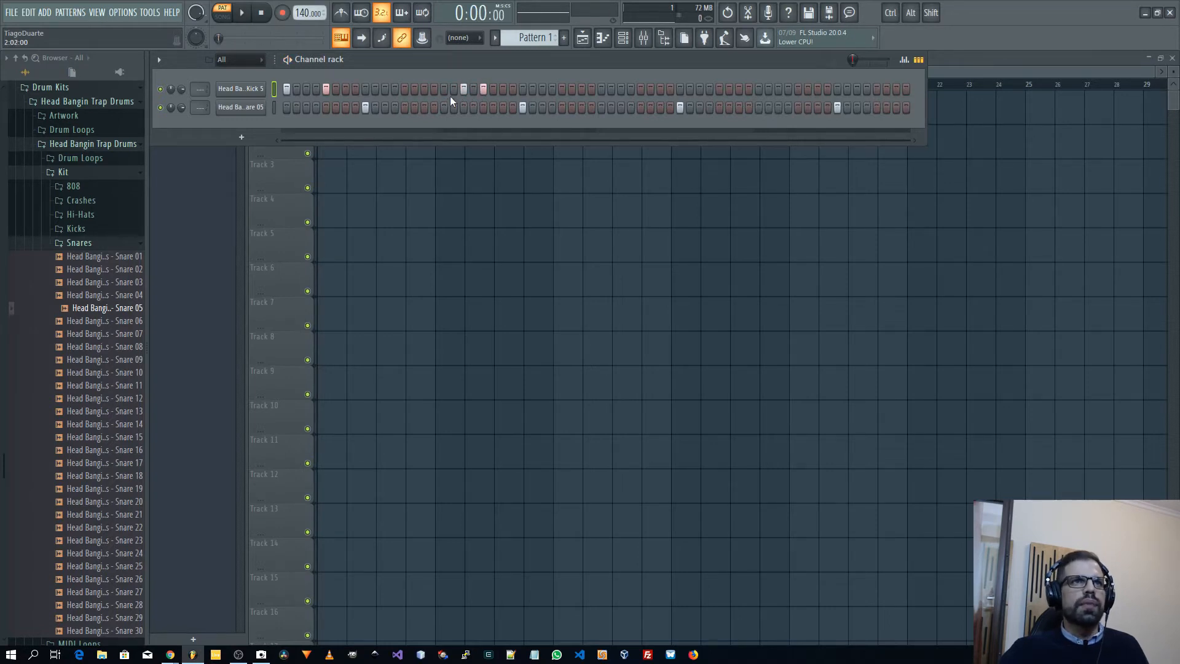
left_click(452, 91)
left_click_drag(303, 15, 303, 8)
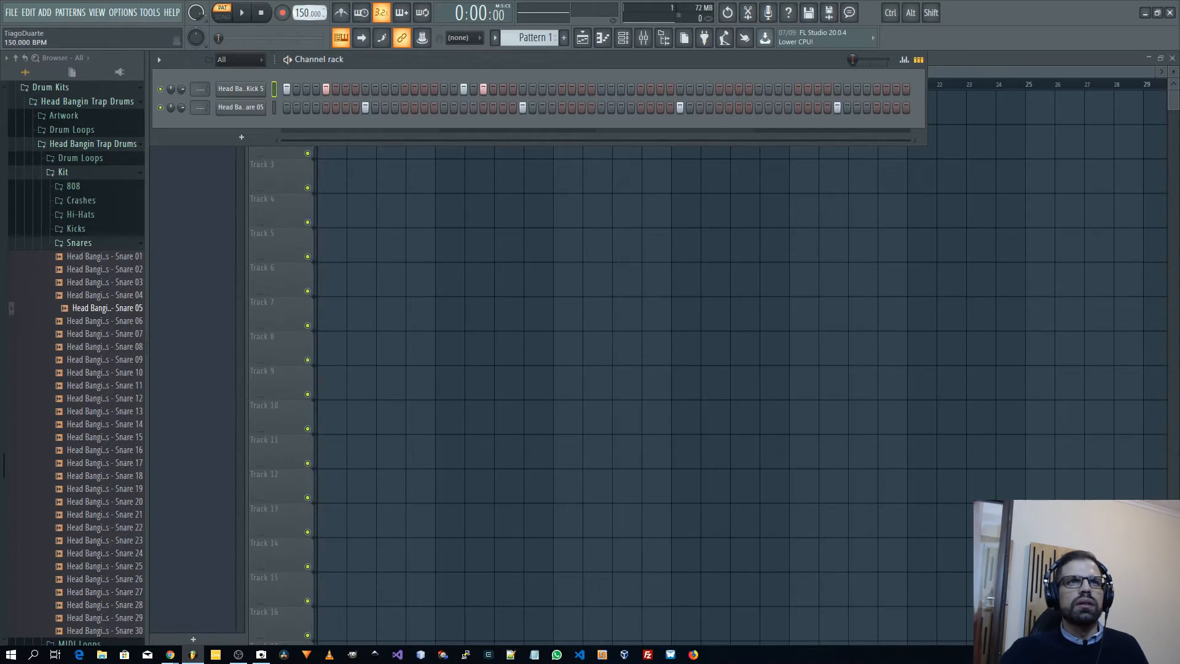
key("space")
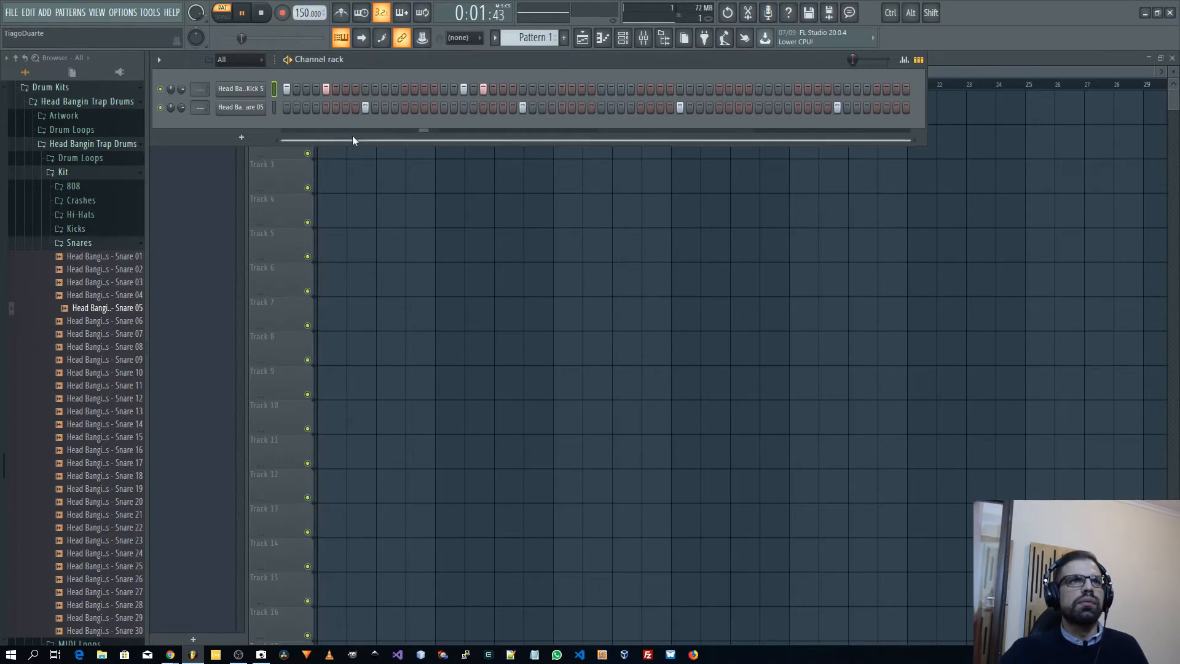
Enable the Snare 05 volume envelope with zero attack, hold, sustain and release and a very short decay, checking it in playback
left_click(258, 107)
key("space")
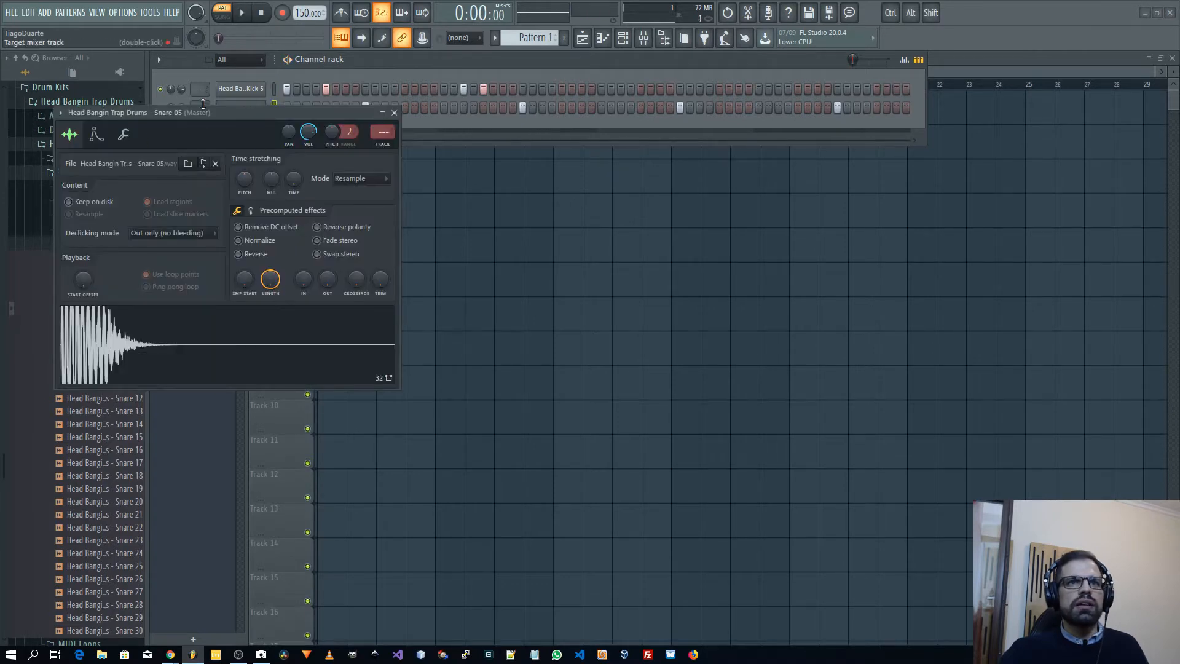
left_click_drag(210, 114, 424, 185)
left_click(311, 205)
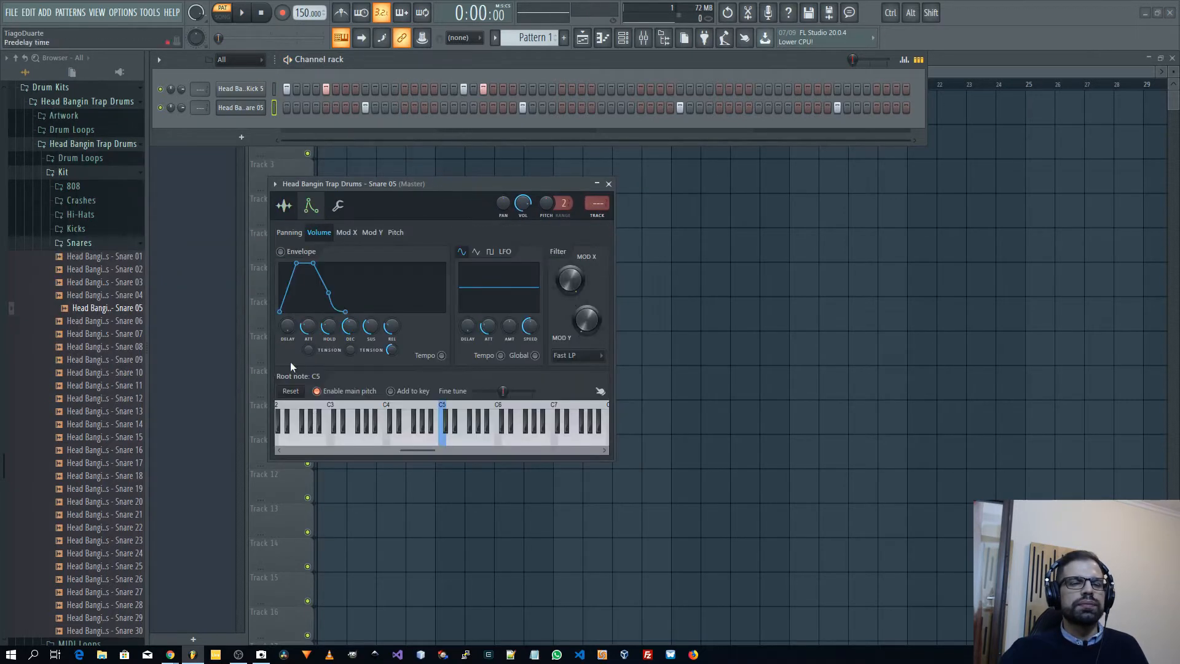
left_click_drag(308, 327, 351, 355)
key("space")
key("space")
key("space")
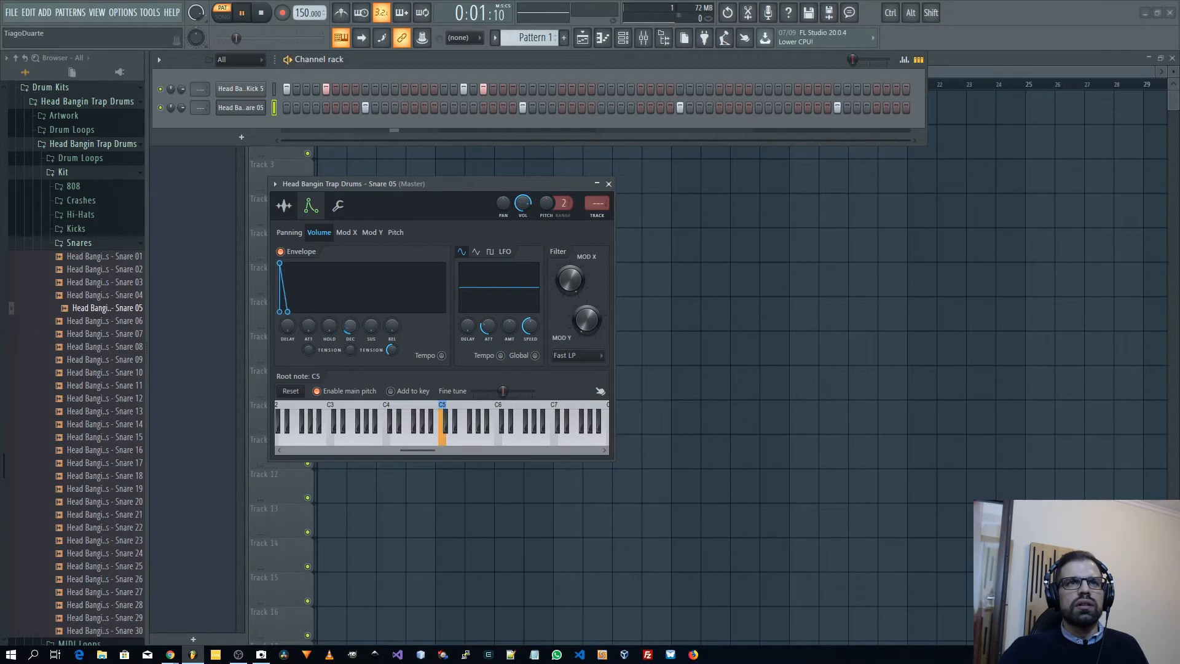
key("space")
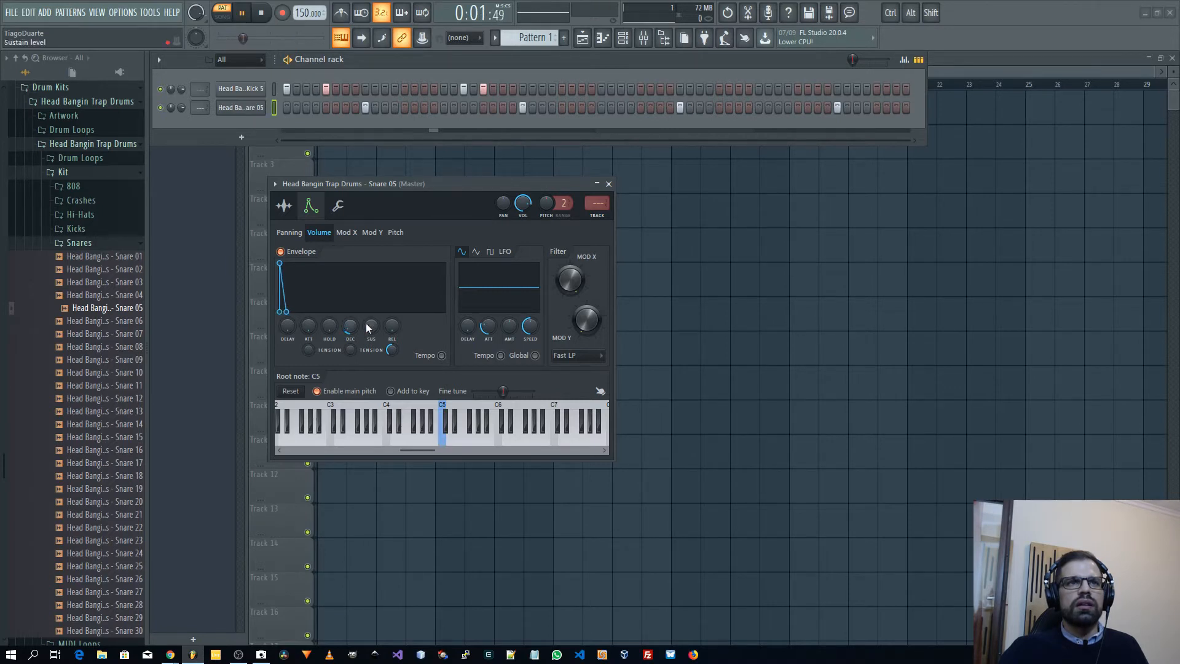
Curve the snare envelope's decay with its tension control and lengthen the decay slightly while replaying the pattern
key("space")
key("space")
key("space")
left_click_drag(350, 350, 351, 370)
key("space")
key("space")
left_click_drag(351, 328, 351, 323)
key("space")
key("space")
key("space")
key("space")
key("space")
key("space")
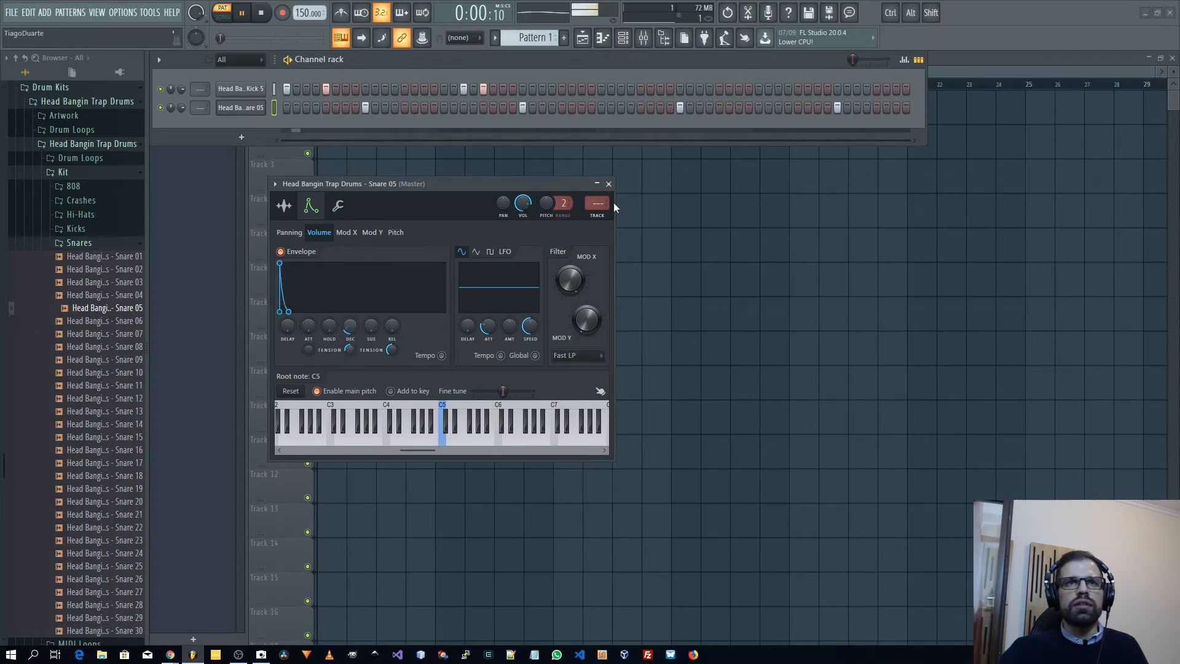
Set the snare's pitch range to 4, adjust its channel pitch during playback, and close the channel settings
key("space")
left_click_drag(562, 204, 563, 200)
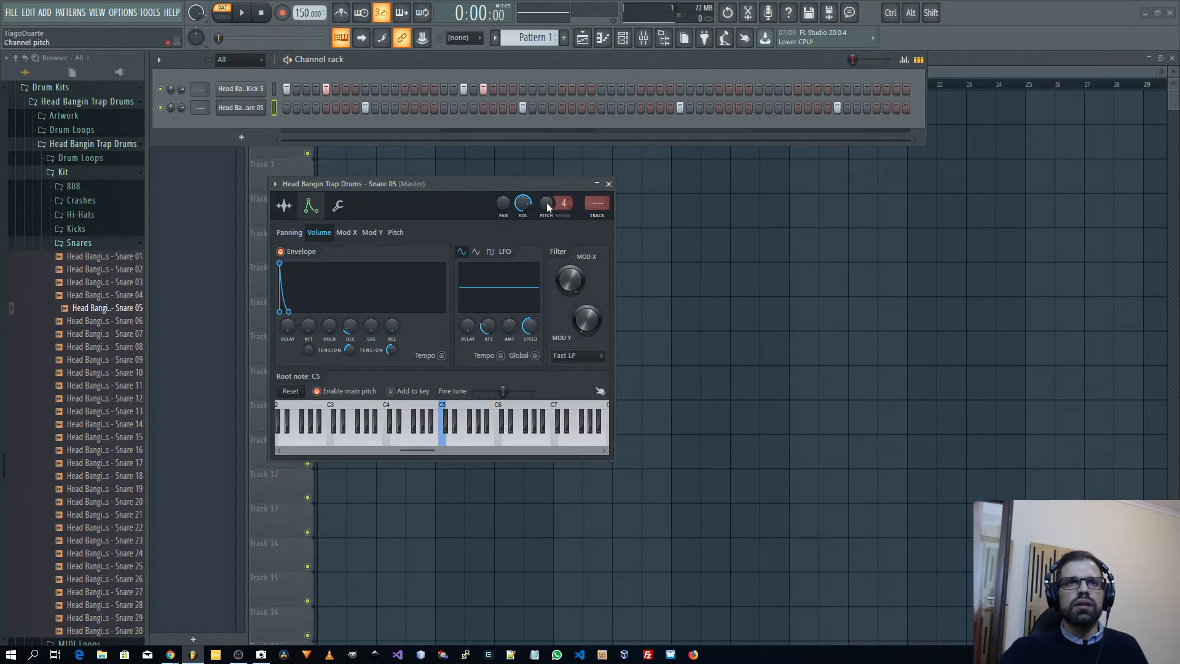
left_click_drag(546, 204, 549, 209)
key("space")
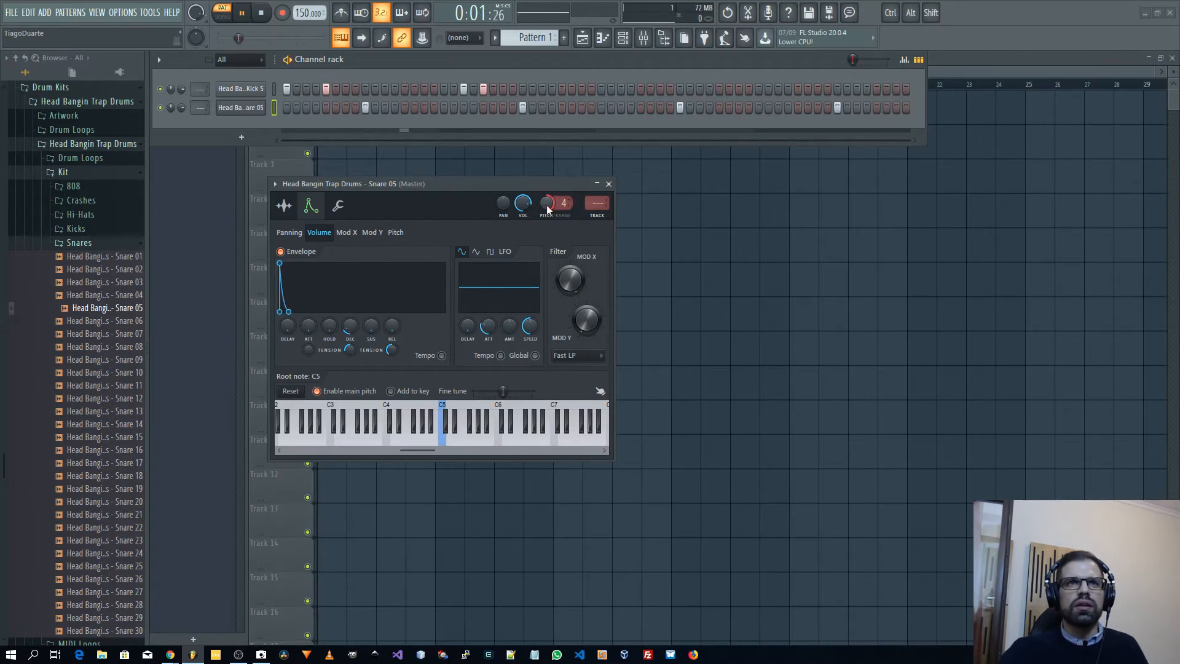
left_click(609, 184)
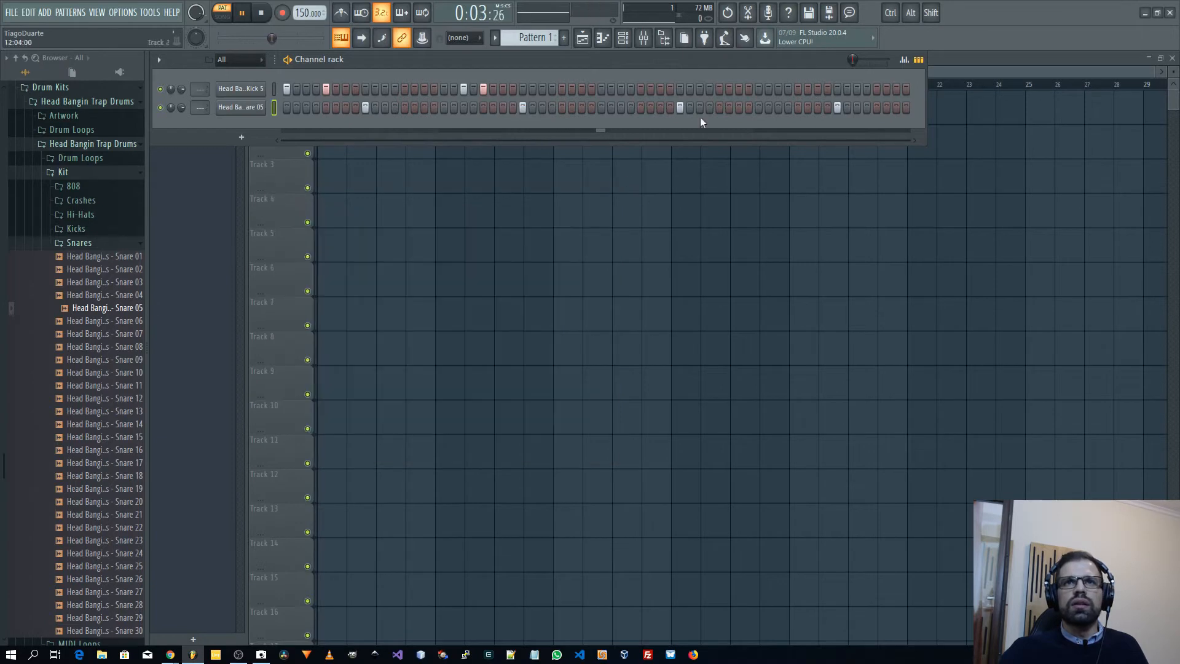
Add snare hits on steps 47 and 51, and kick hits on steps 31, 32, 33 and 37
left_click(738, 108)
left_click(778, 108)
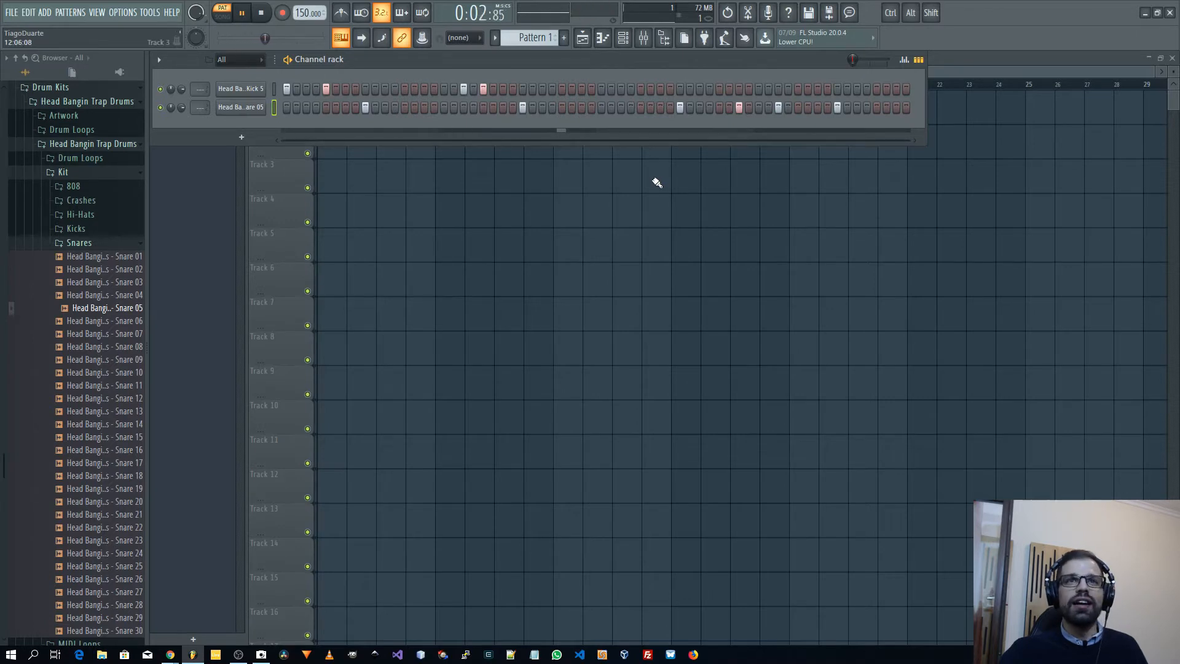
left_click(601, 89)
left_click(641, 90)
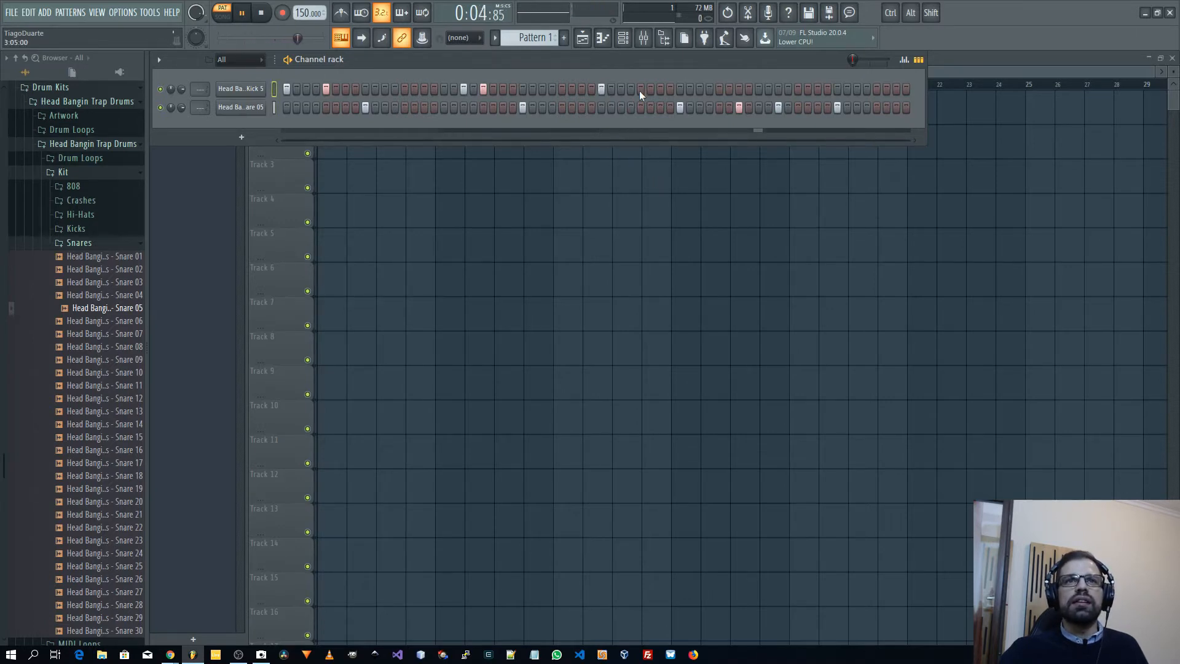
left_click(591, 89)
left_click(581, 89)
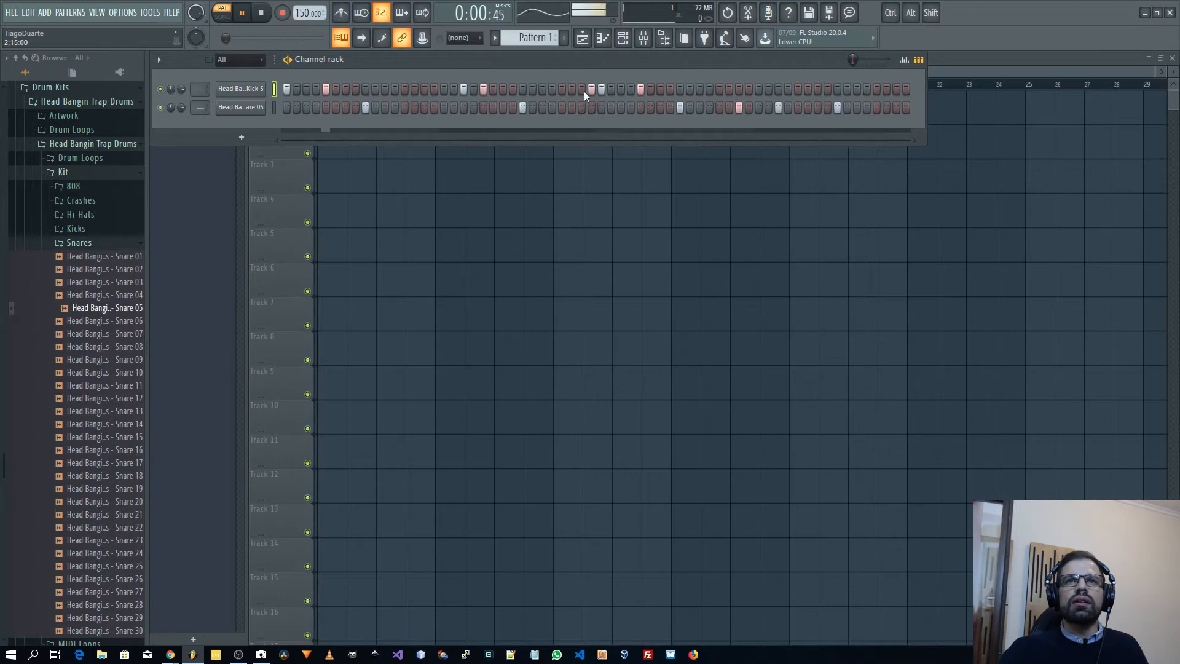
Add kick hits on steps 45 and 55 while the pattern plays
left_click(719, 90)
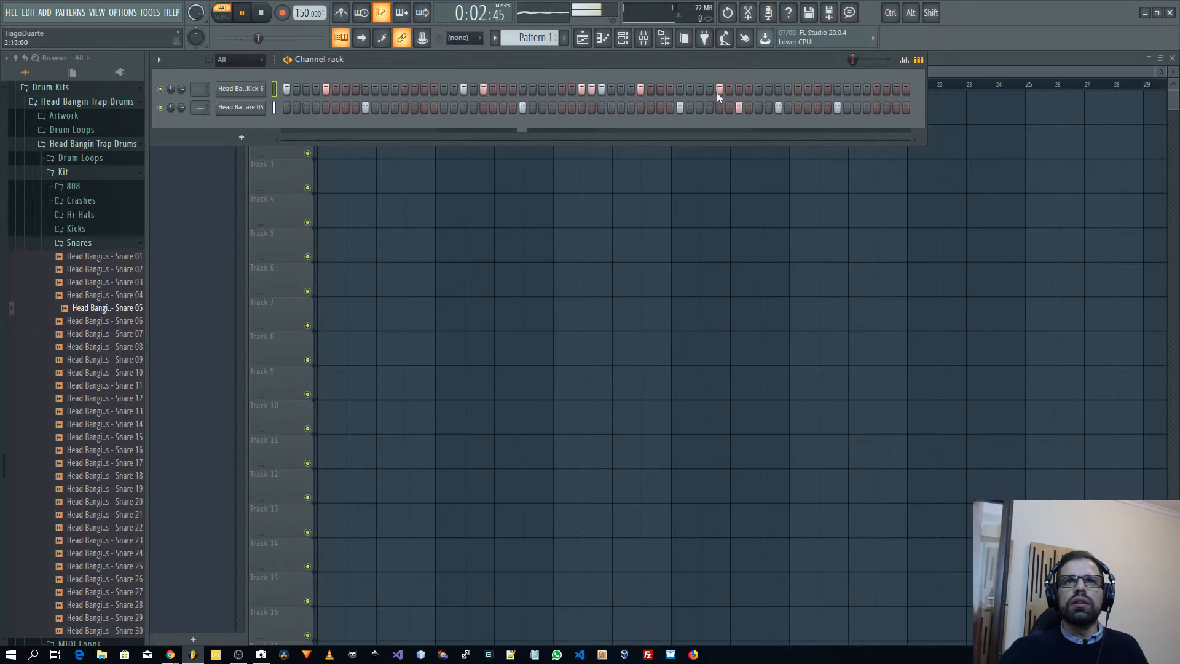
left_click(799, 90)
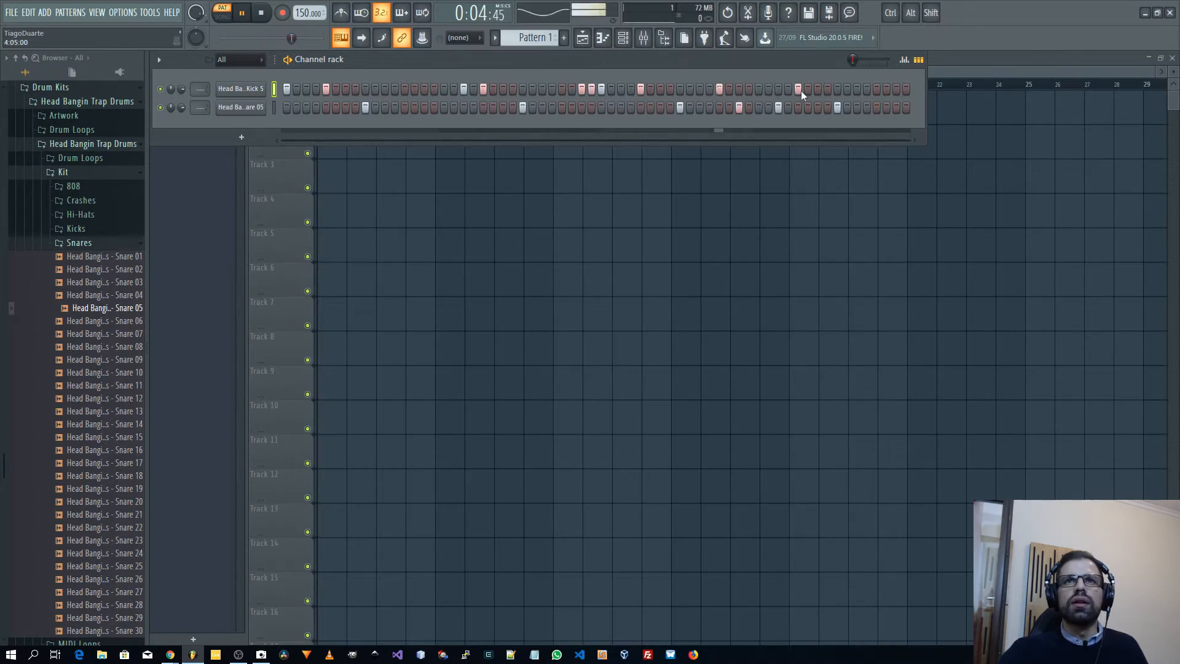
left_click(797, 89)
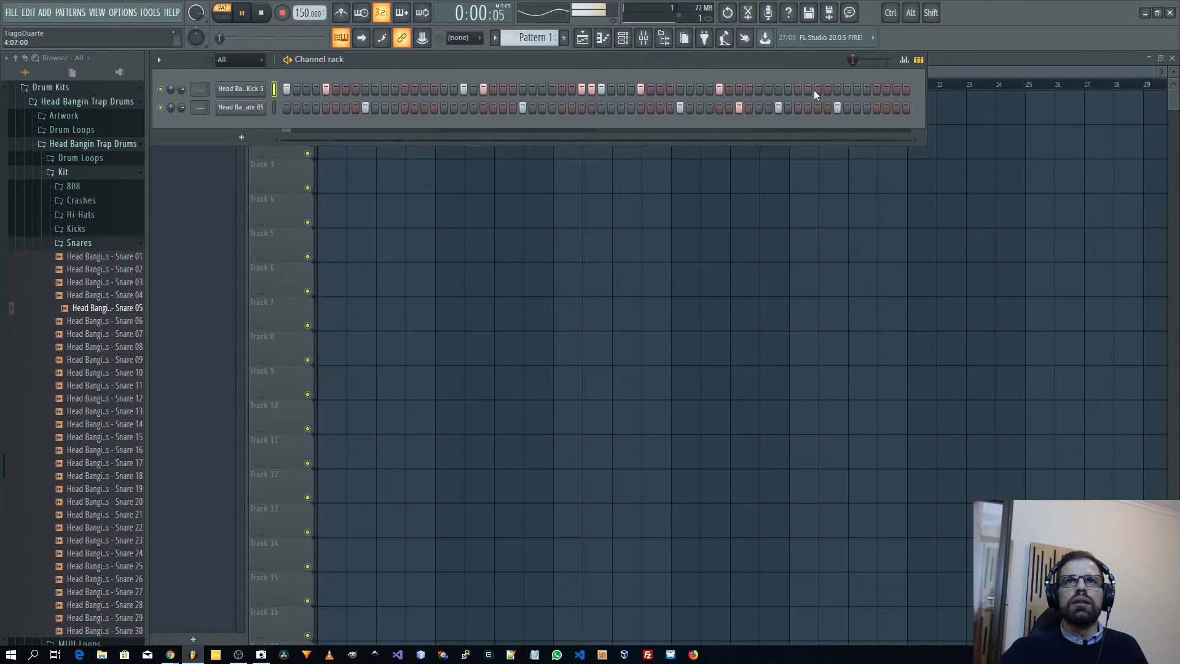
left_click(817, 89)
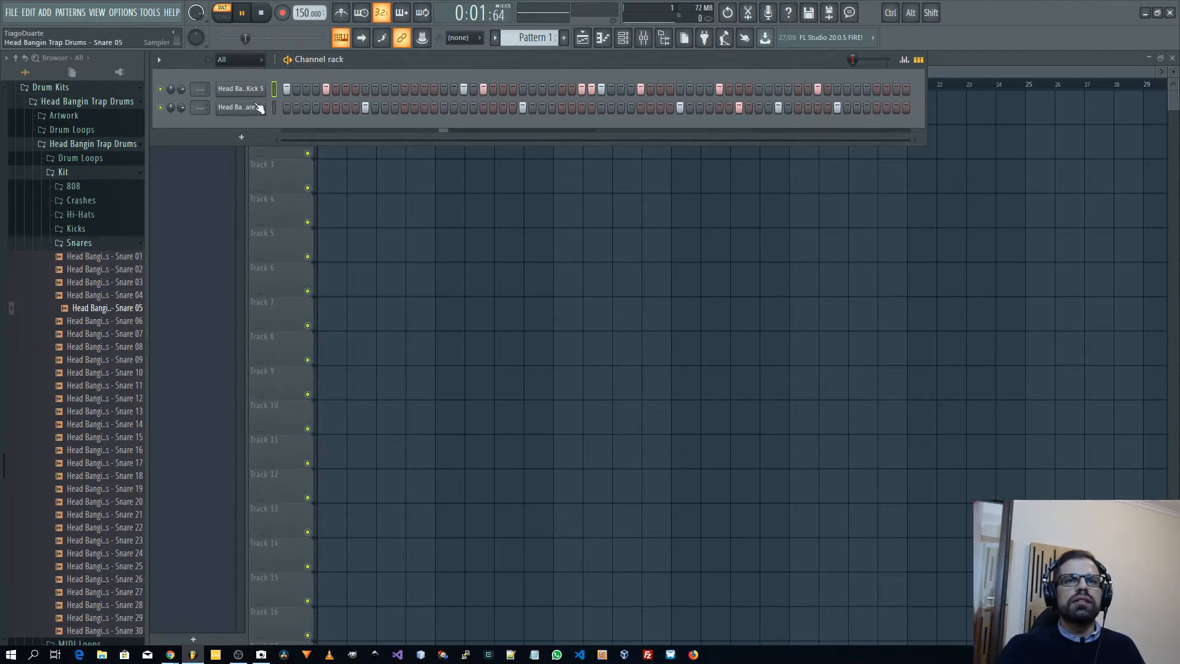
Audition the Snare 09 to Snare 15 samples, replace the snare channel's sample with Snare 15, and close its channel settings
left_click(240, 107)
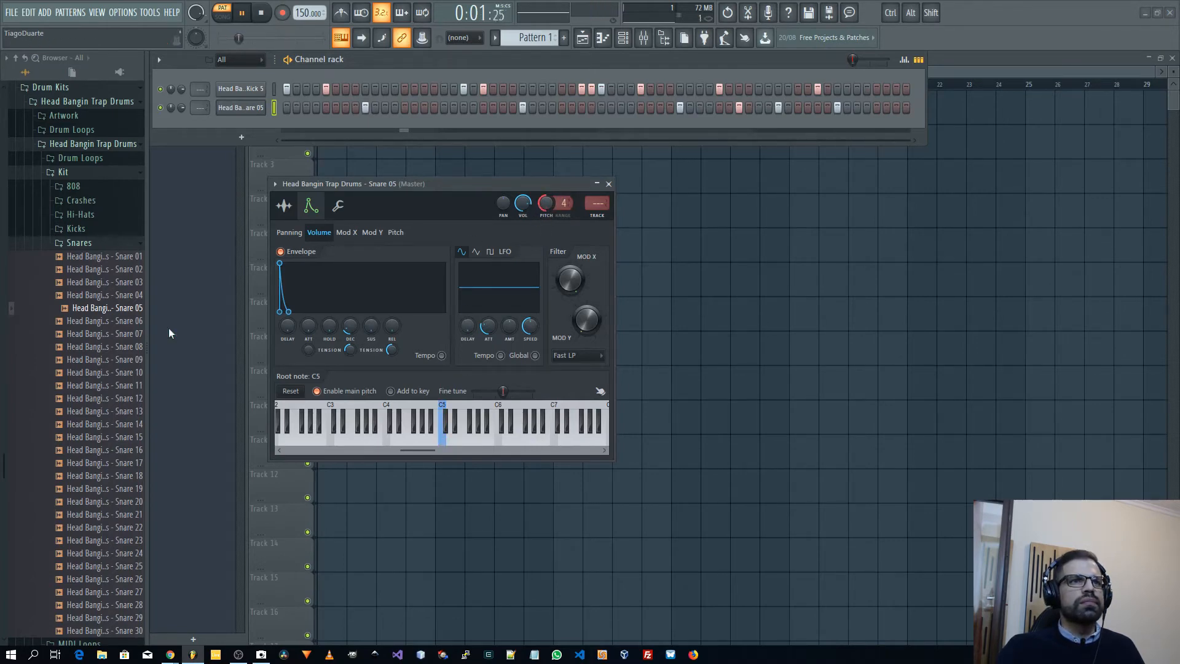
left_click(104, 360)
left_click(101, 373)
left_click(98, 386)
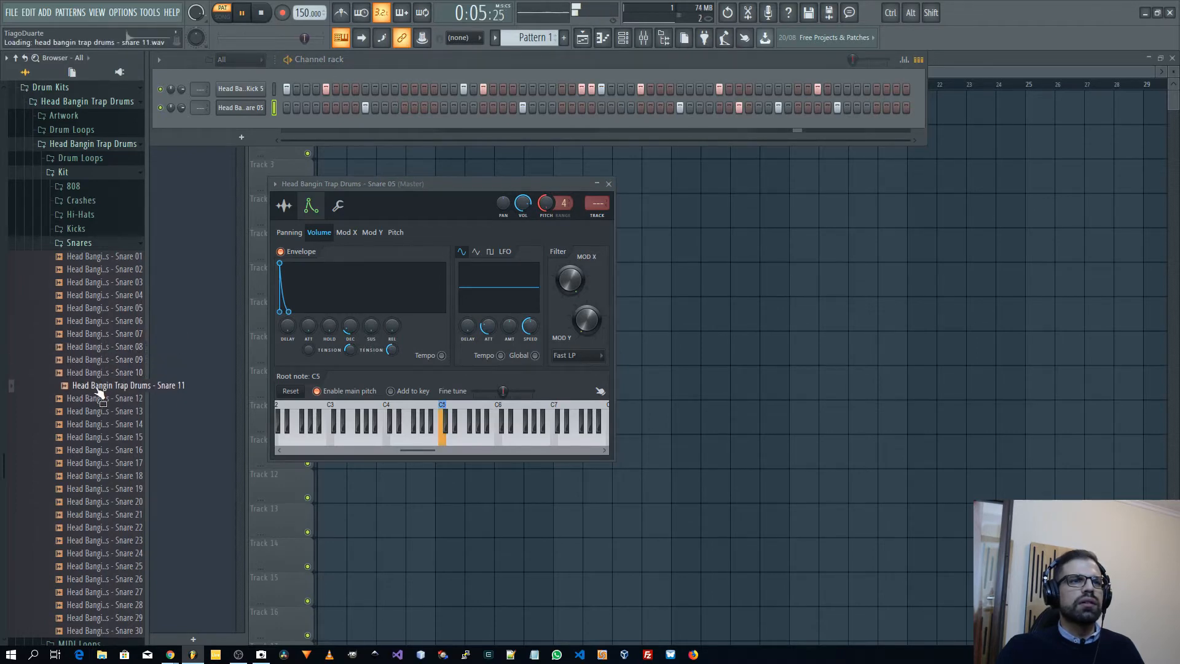
left_click(98, 399)
left_click(98, 412)
left_click(96, 424)
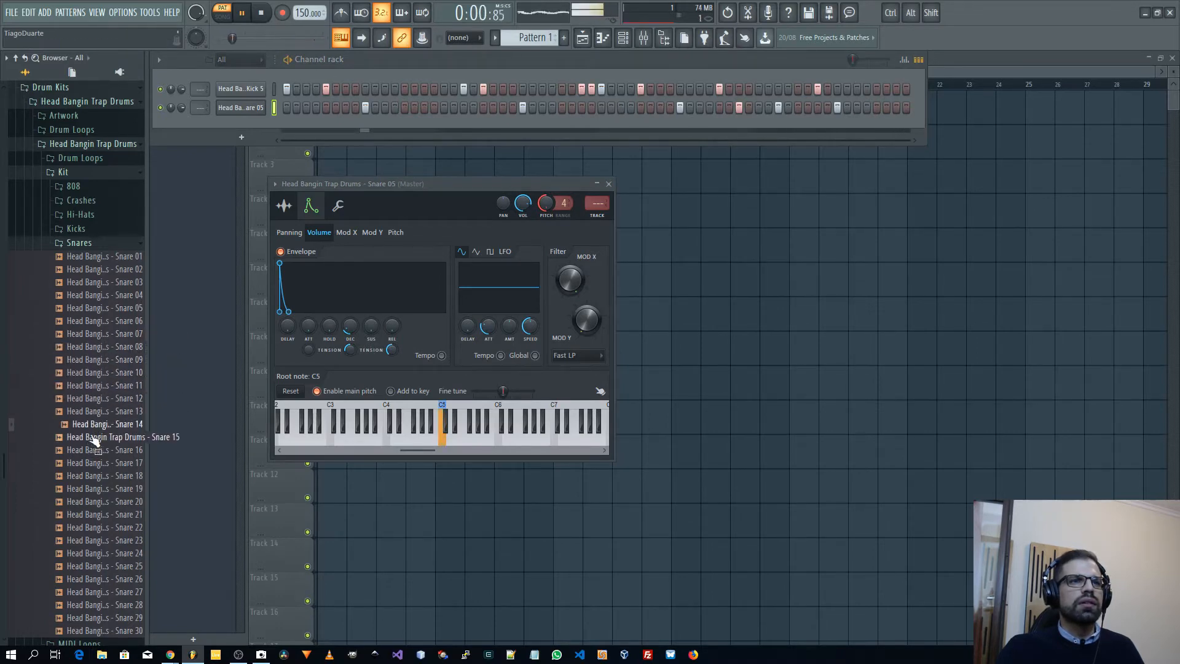
left_click(95, 440)
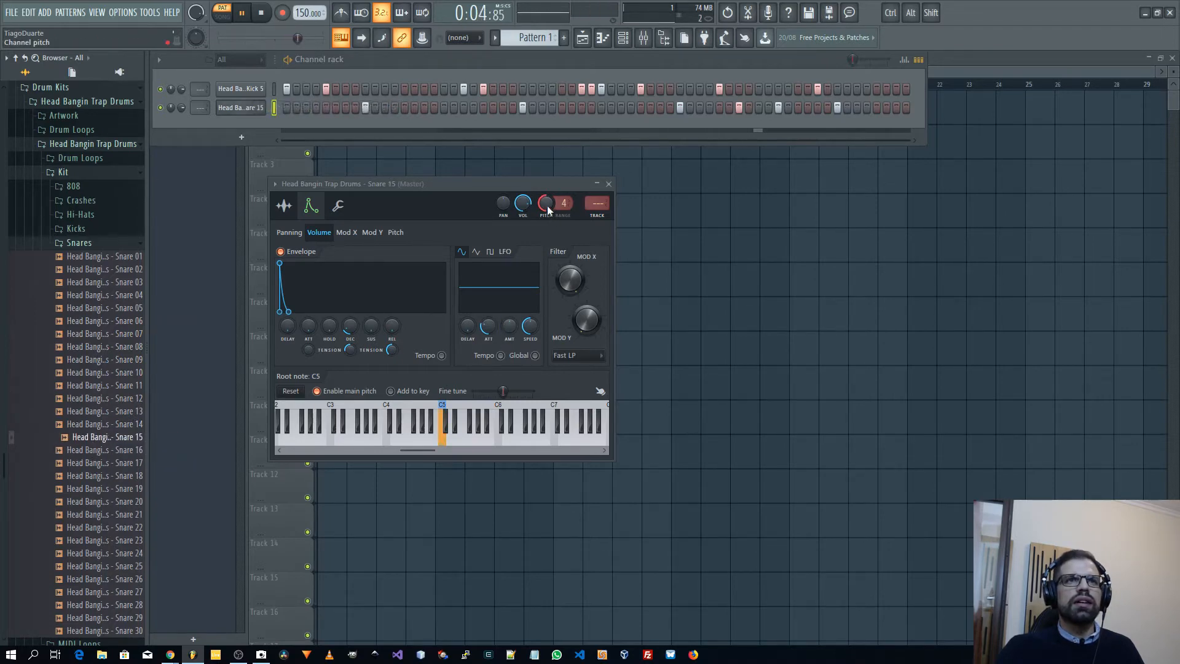
left_click(608, 183)
left_click(240, 108)
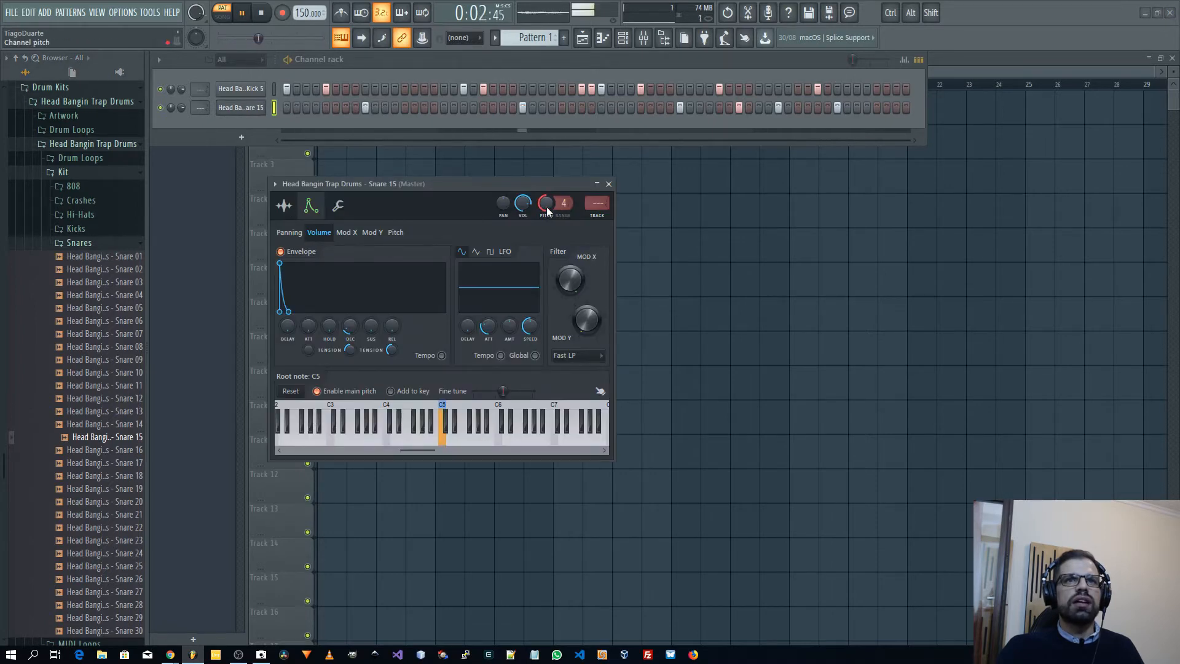
left_click(608, 184)
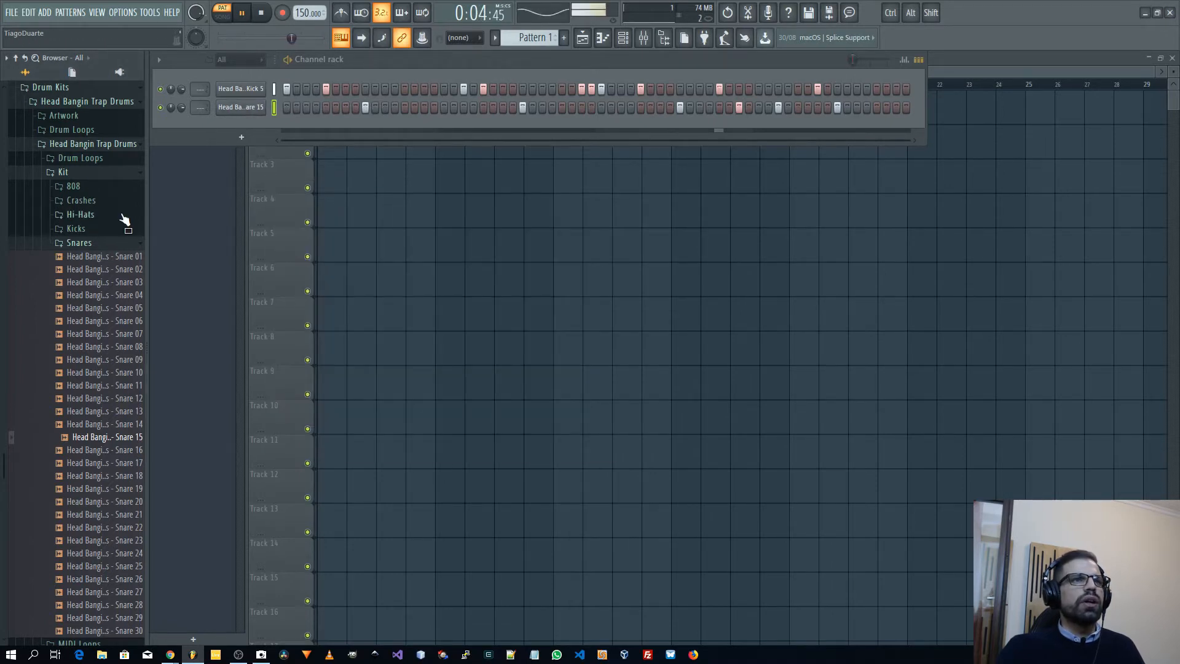
Audition samples from the Hi-Hats folder up to Hi hat 12 during playback, and add Hi hat 12 as a new channel
left_click(86, 215)
left_click(101, 332)
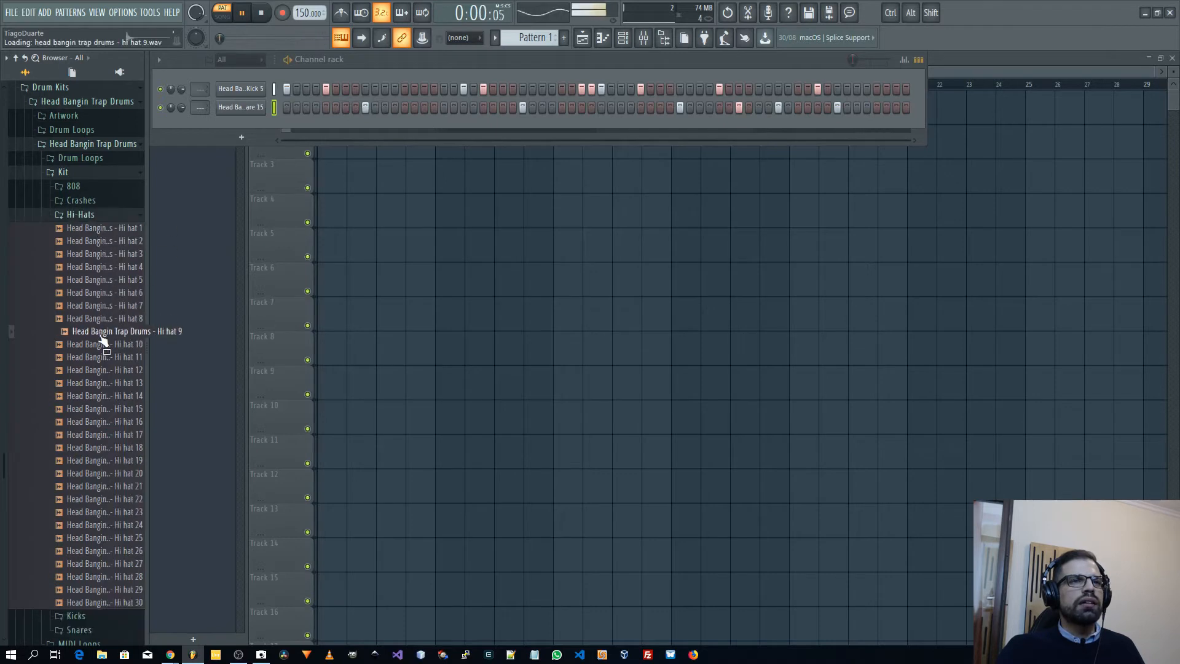
left_click(109, 242)
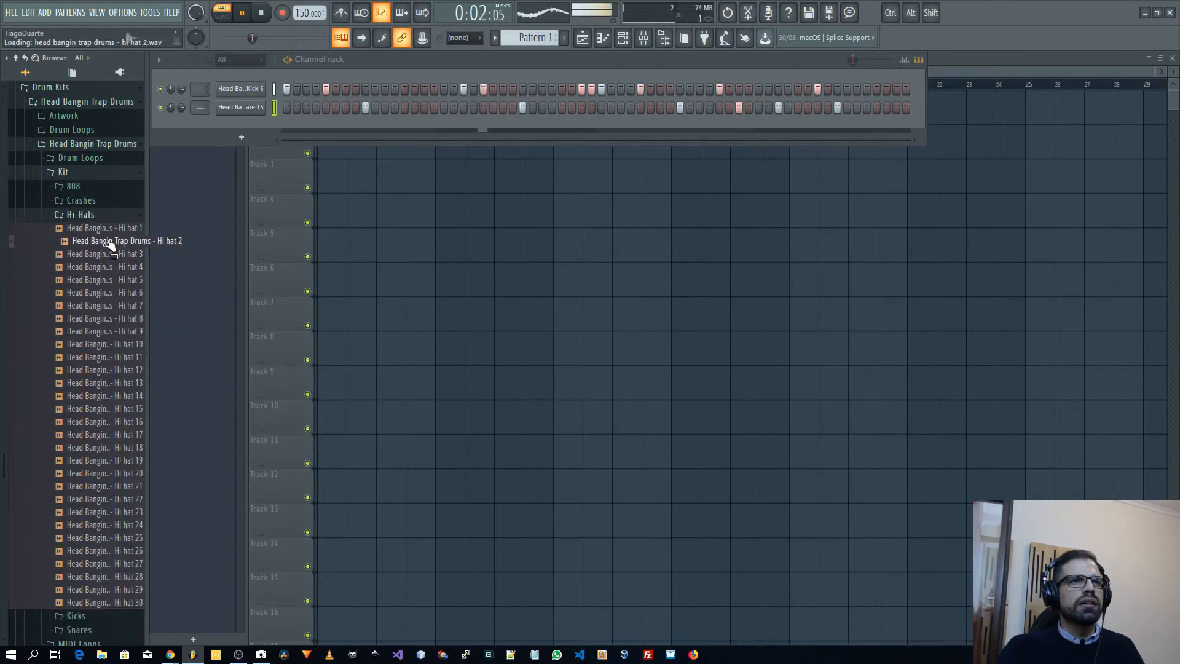
left_click(105, 253)
left_click(103, 267)
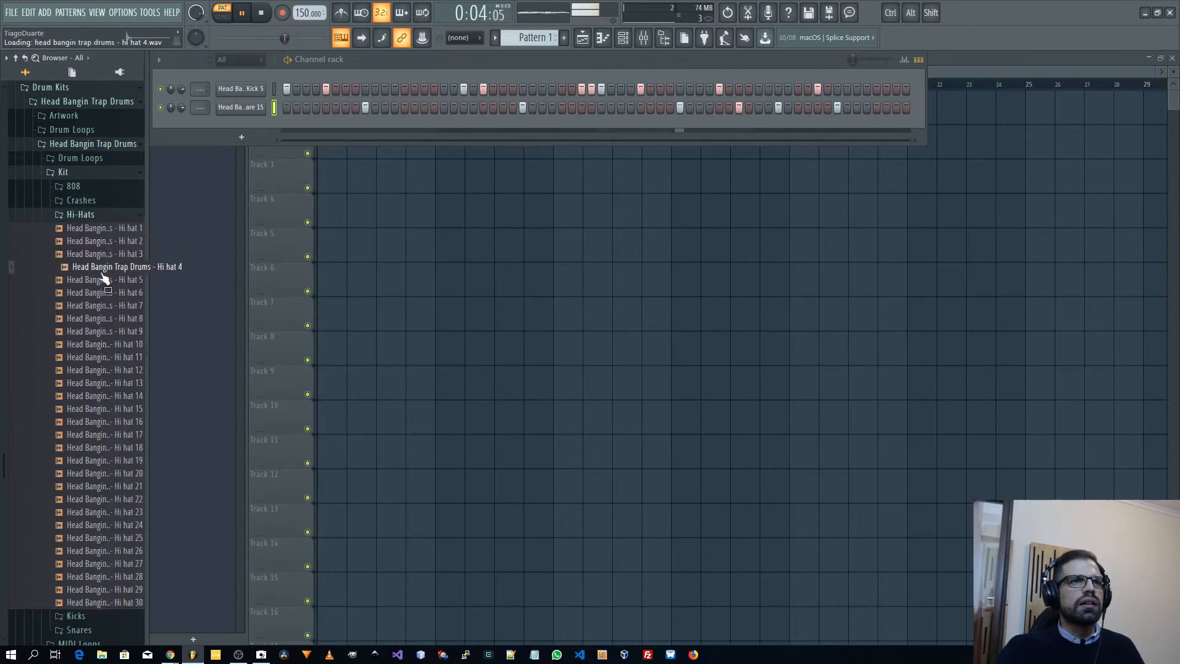
left_click(100, 280)
left_click(98, 293)
left_click(98, 305)
left_click(96, 318)
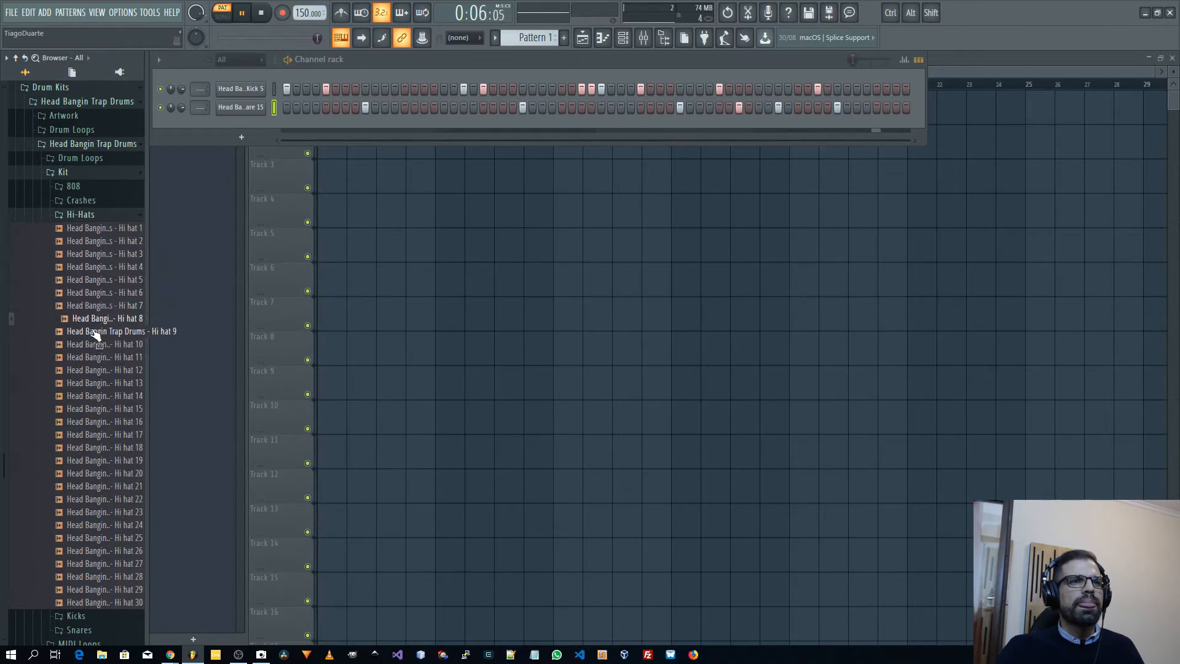
left_click(95, 331)
left_click(92, 344)
left_click(92, 357)
left_click(91, 370)
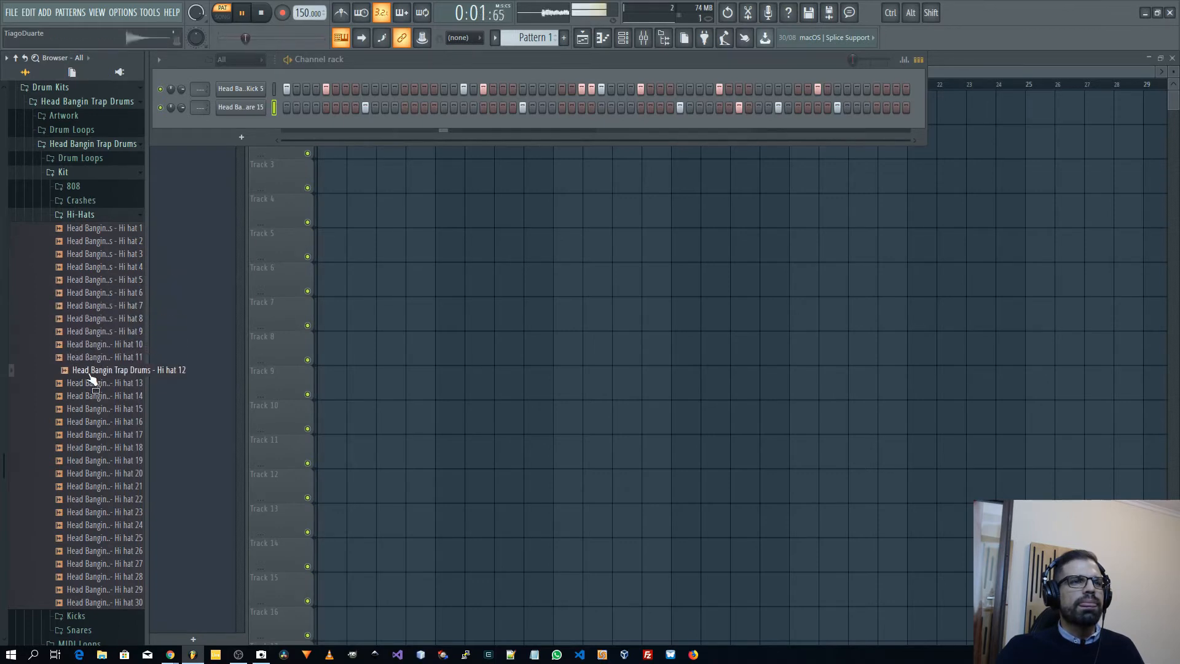
left_click_drag(90, 375, 242, 126)
Fill the hi-hat channel each 4 steps instead of each 2 steps, and lower its channel volume
right_click(241, 126)
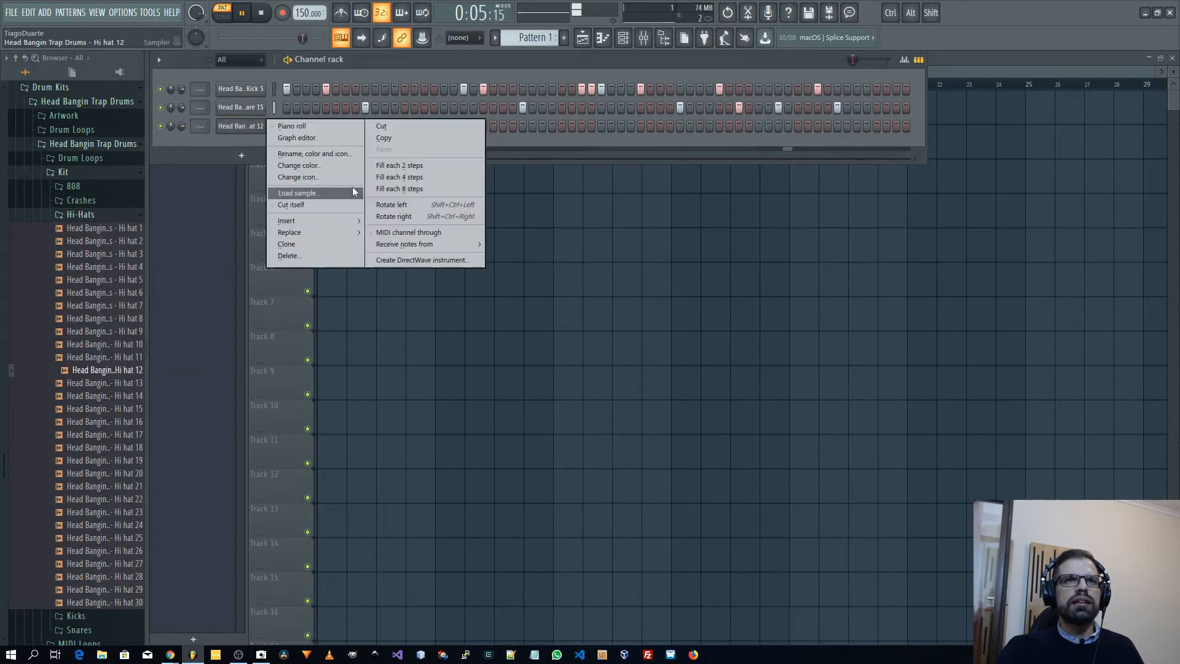
left_click(394, 165)
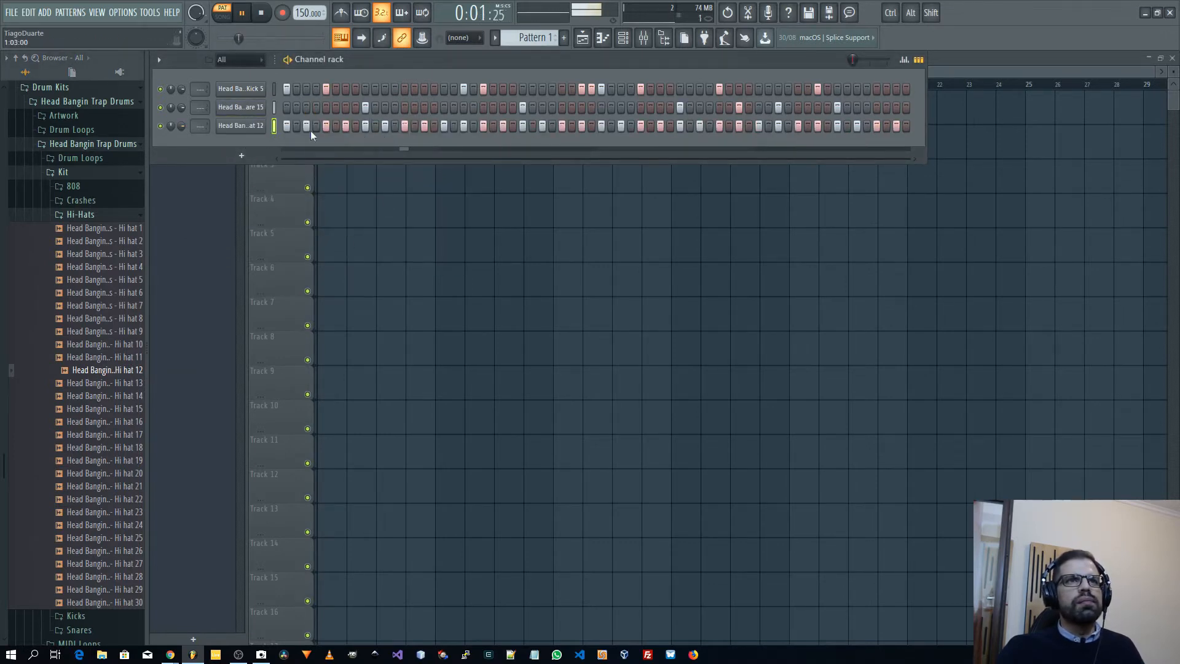
right_click(263, 126)
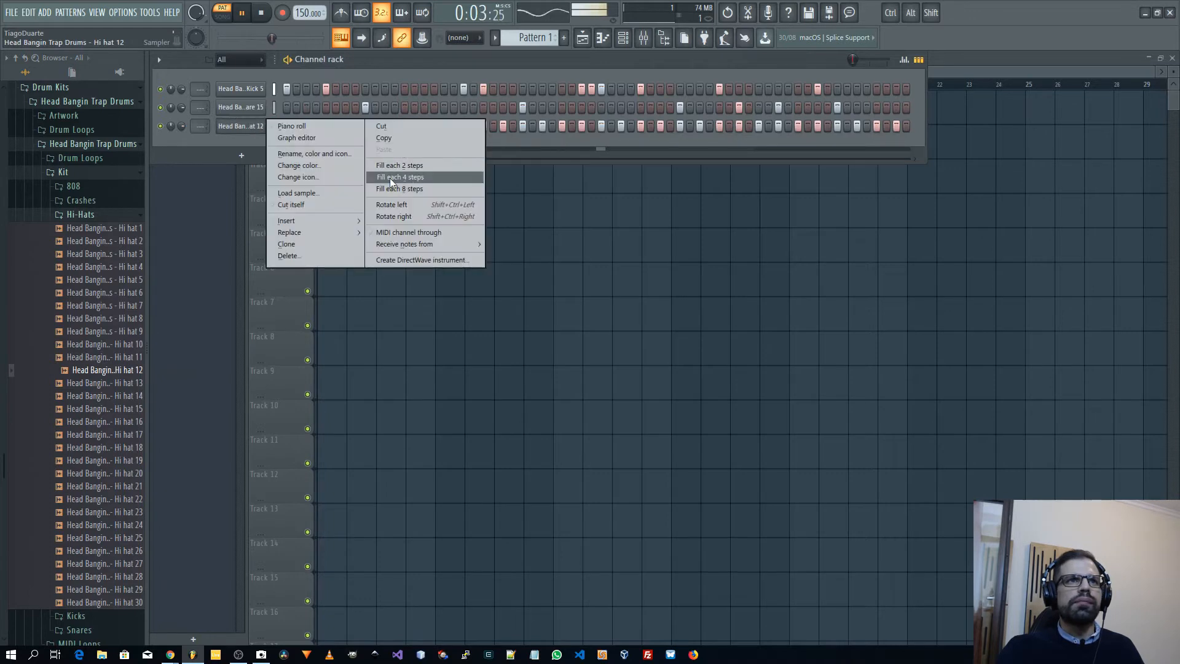
left_click(390, 178)
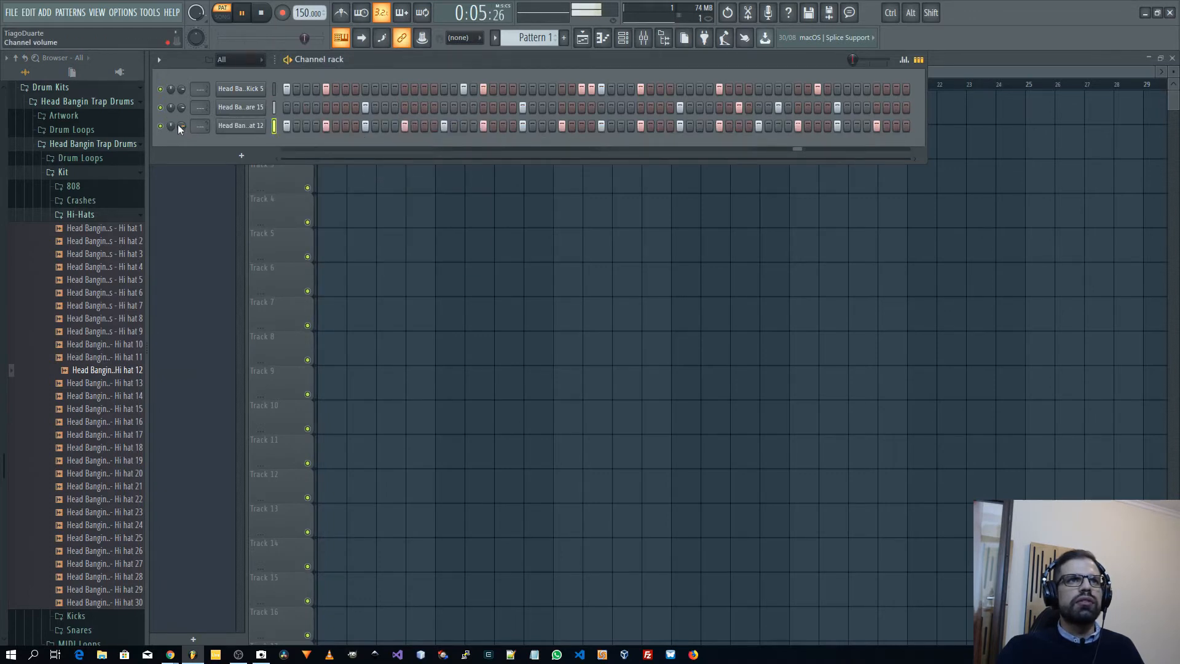
left_click_drag(178, 124, 178, 140)
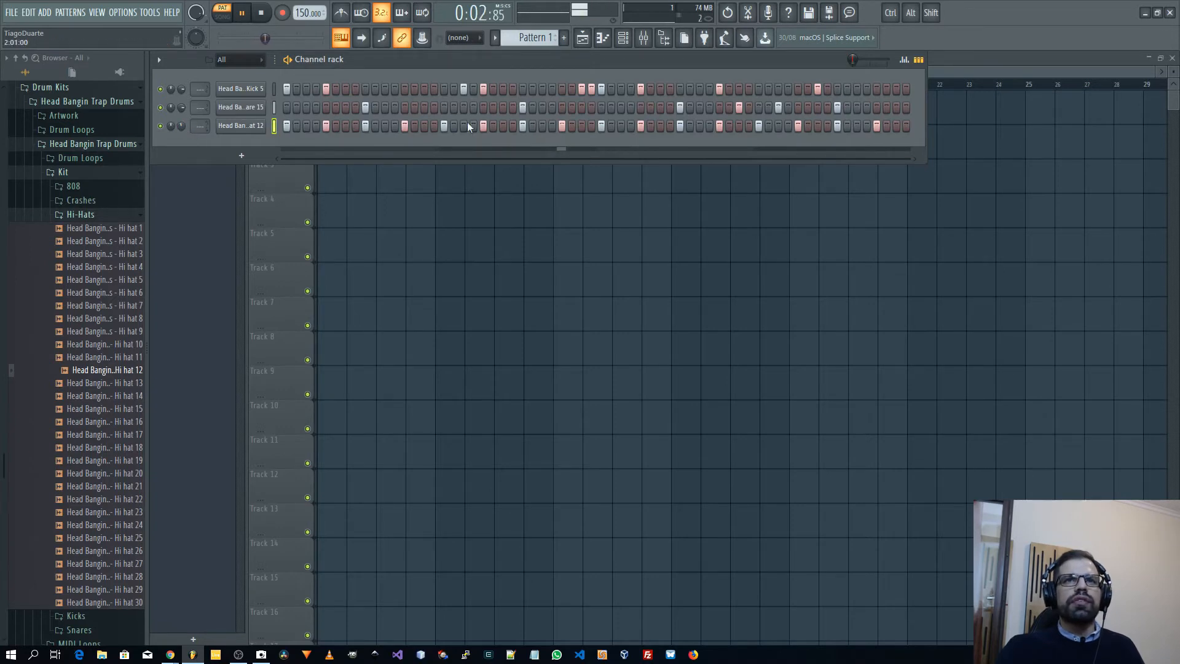
Play back the combined kick, snare and hi-hat pattern without swing
key("space")
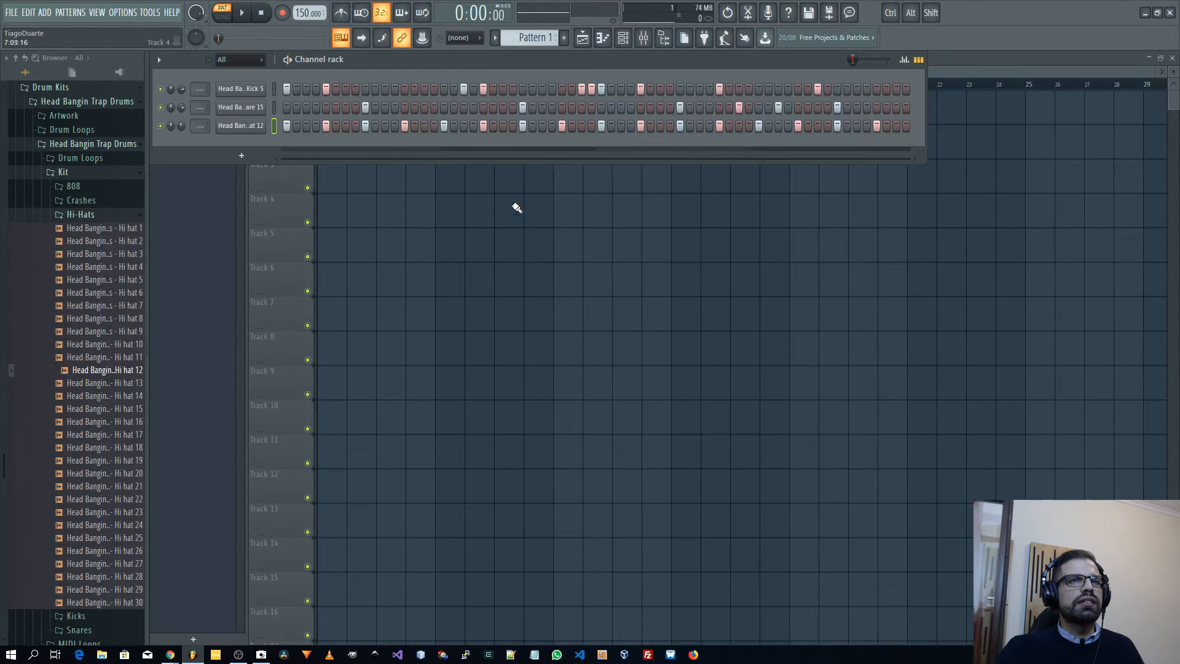
key("space")
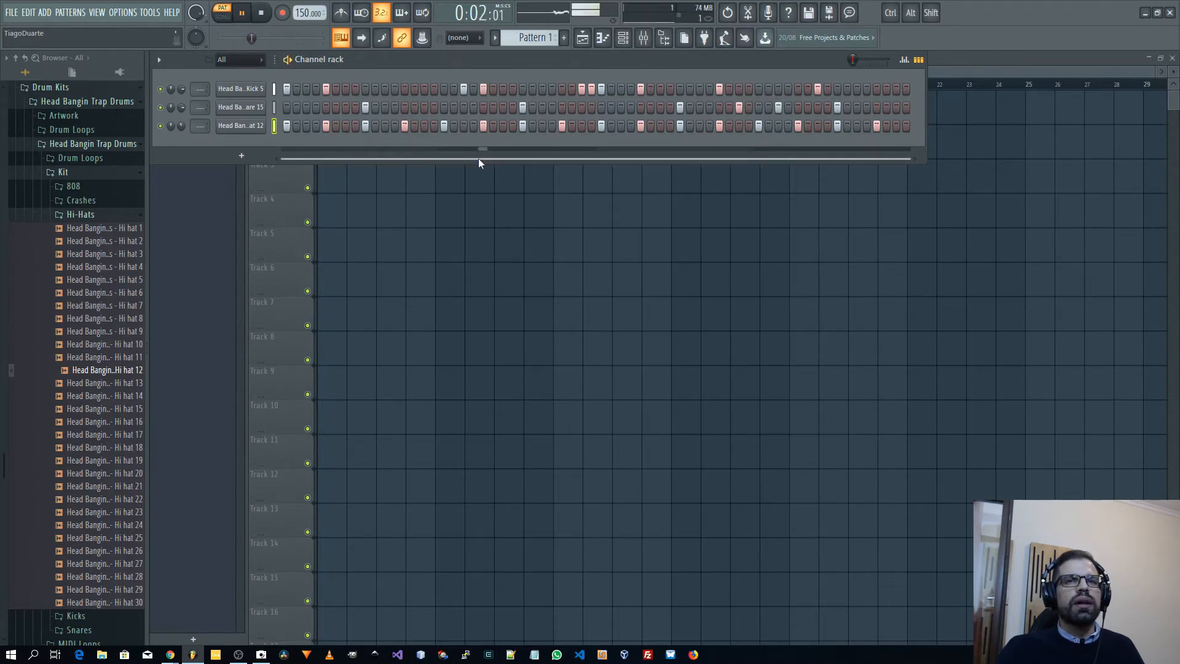
key("space")
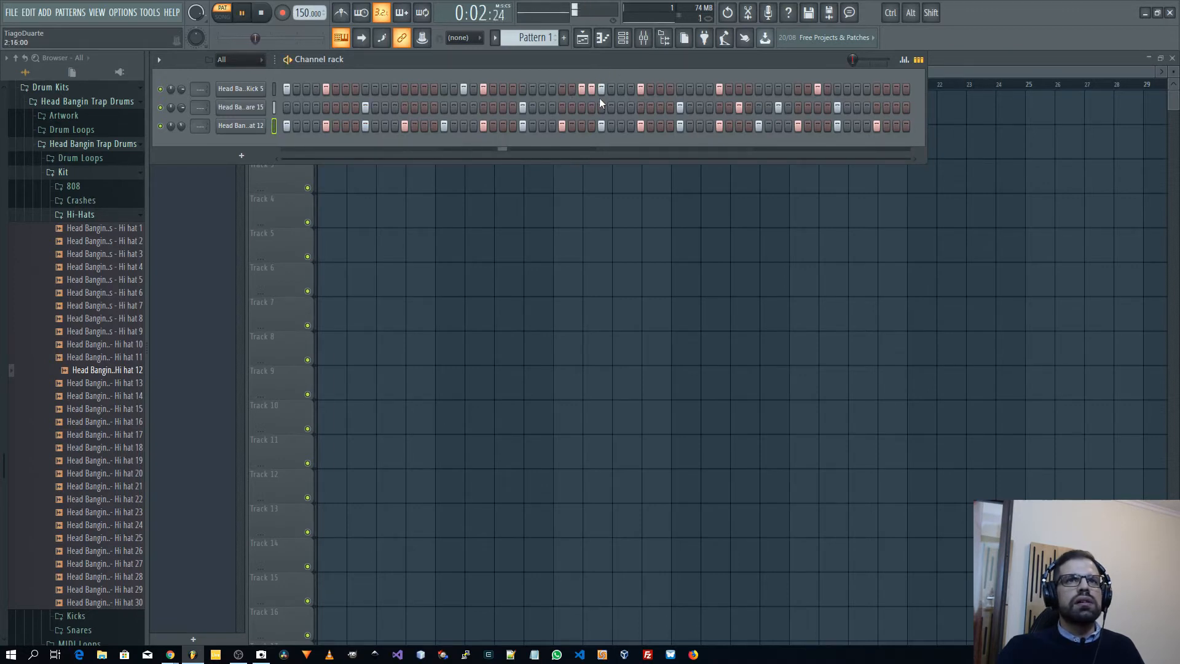
Try the pattern with the main swing raised past 33%, and reset the swing to zero
key("space")
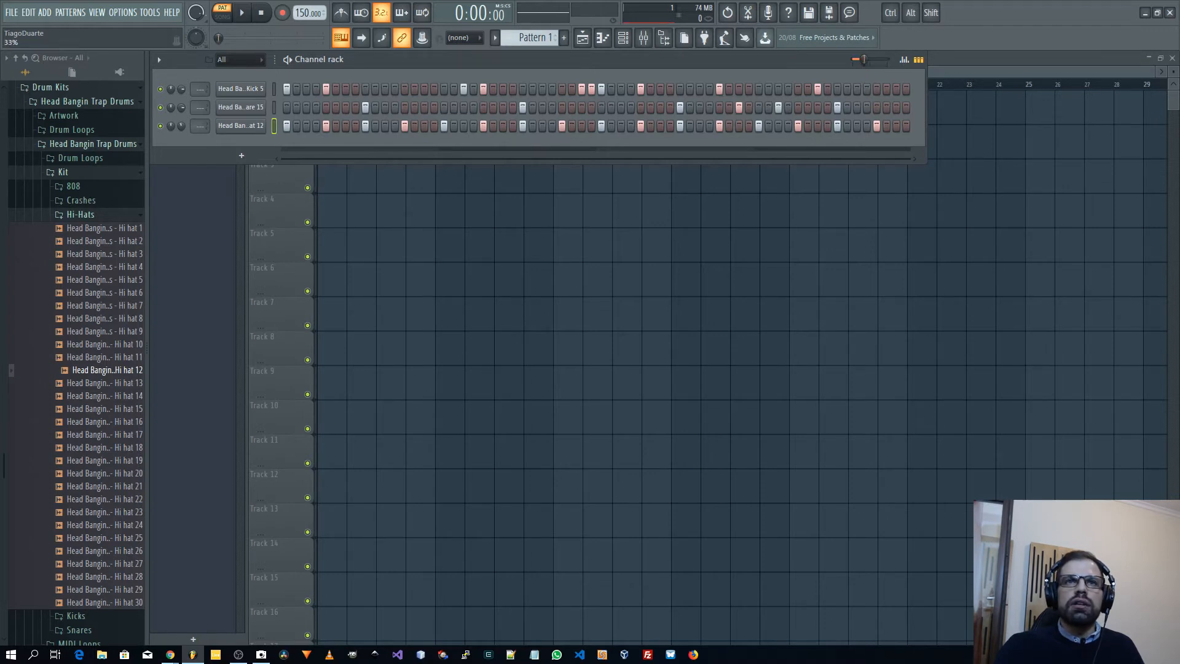
key("space")
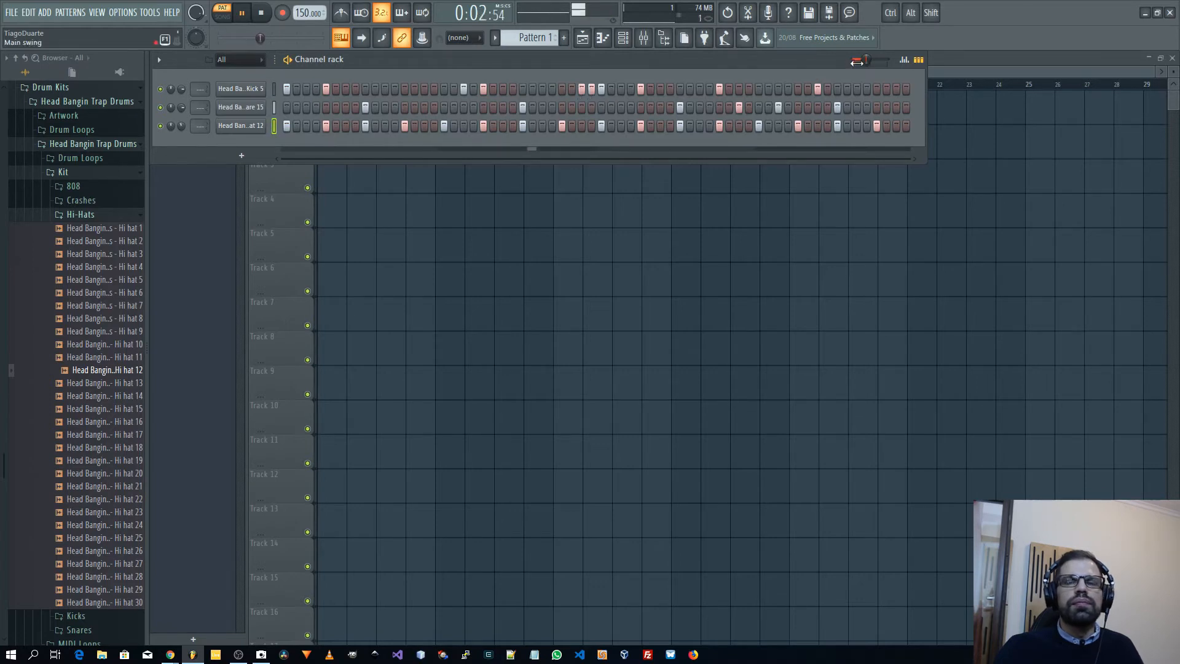
key("space")
left_click_drag(871, 66, 858, 67)
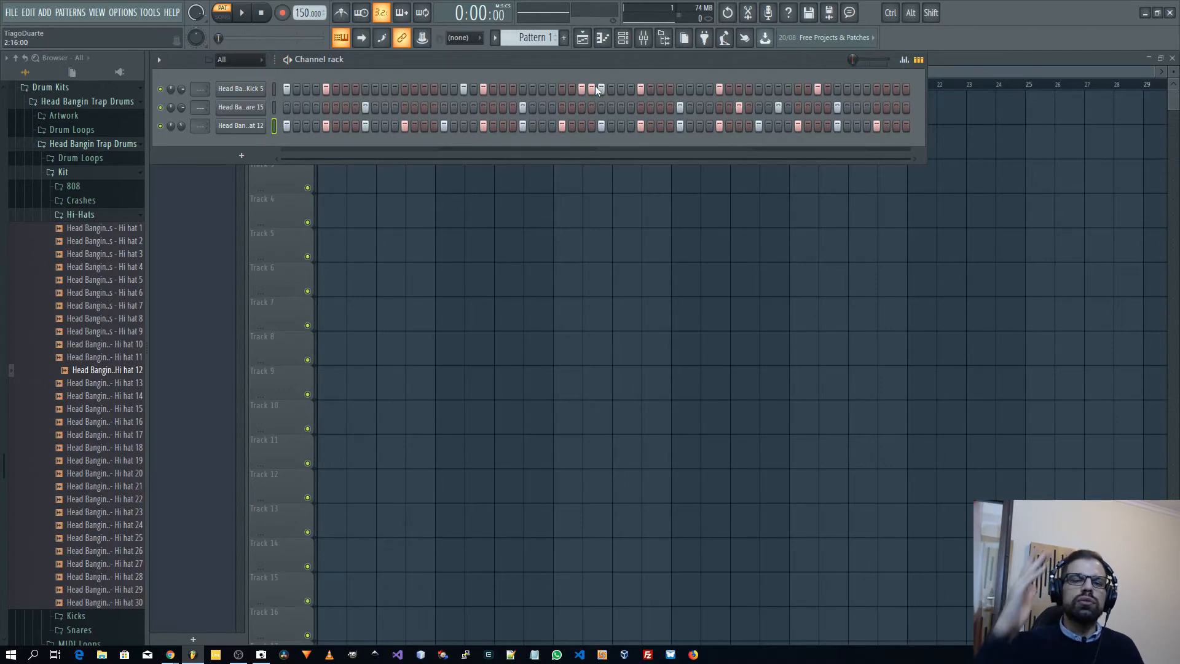
Compare the straight pattern with medium and near-maximum main swing, and return the swing to zero
key("space")
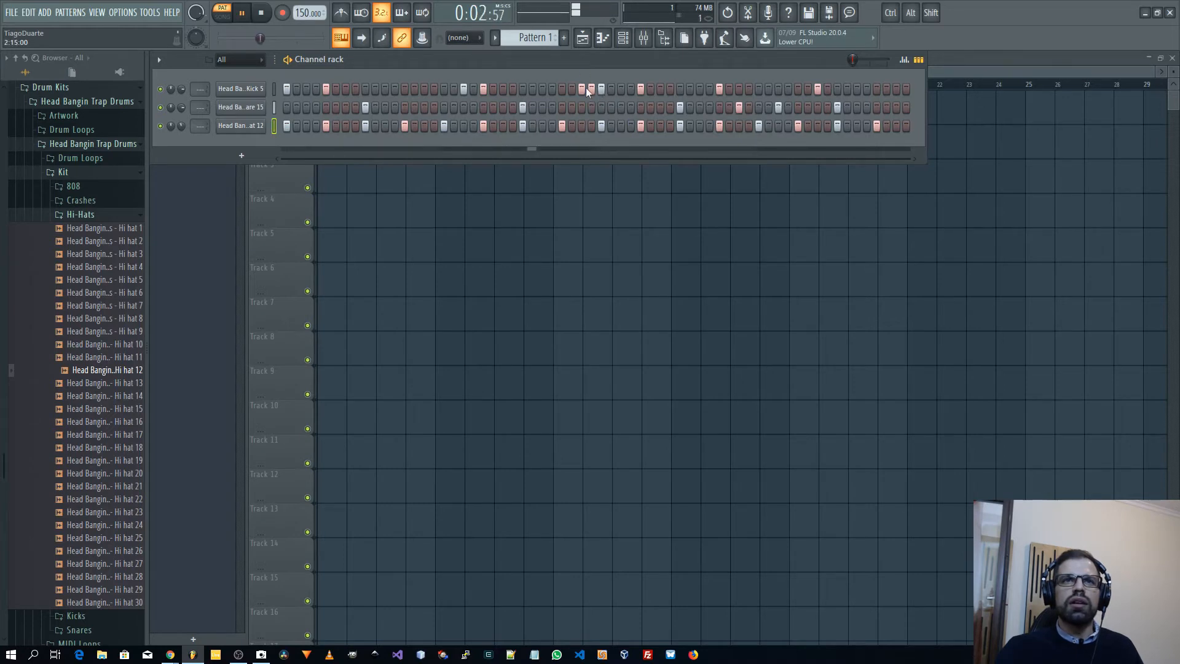
key("space")
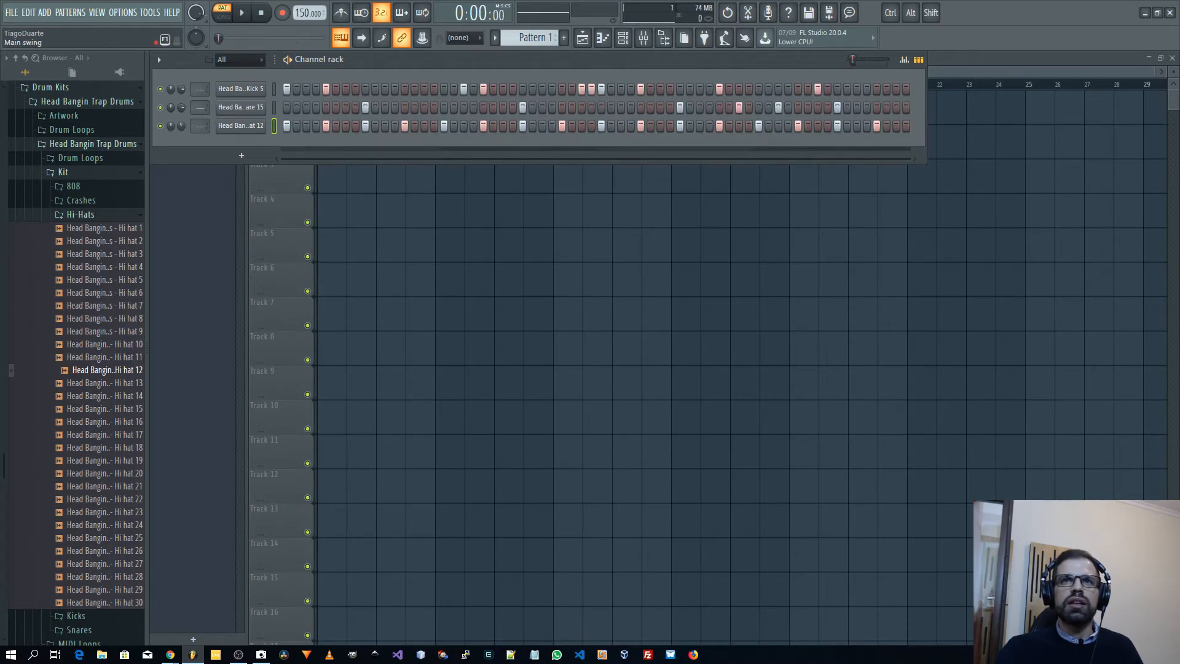
key("space")
left_click_drag(867, 64, 870, 64)
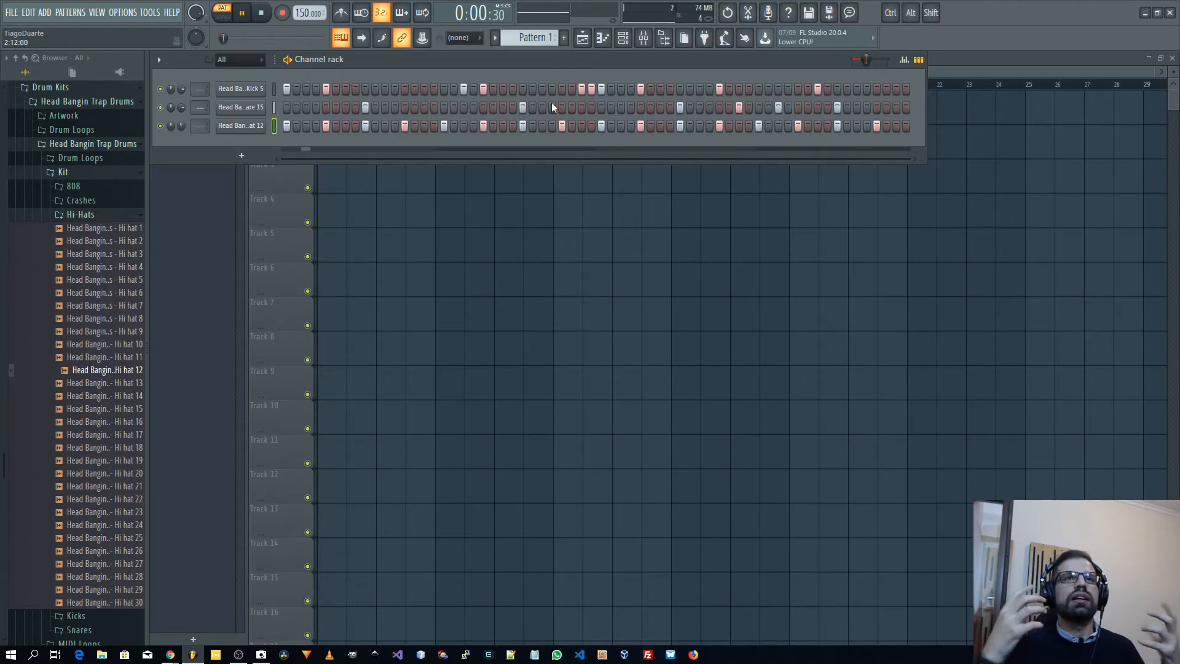
key("space")
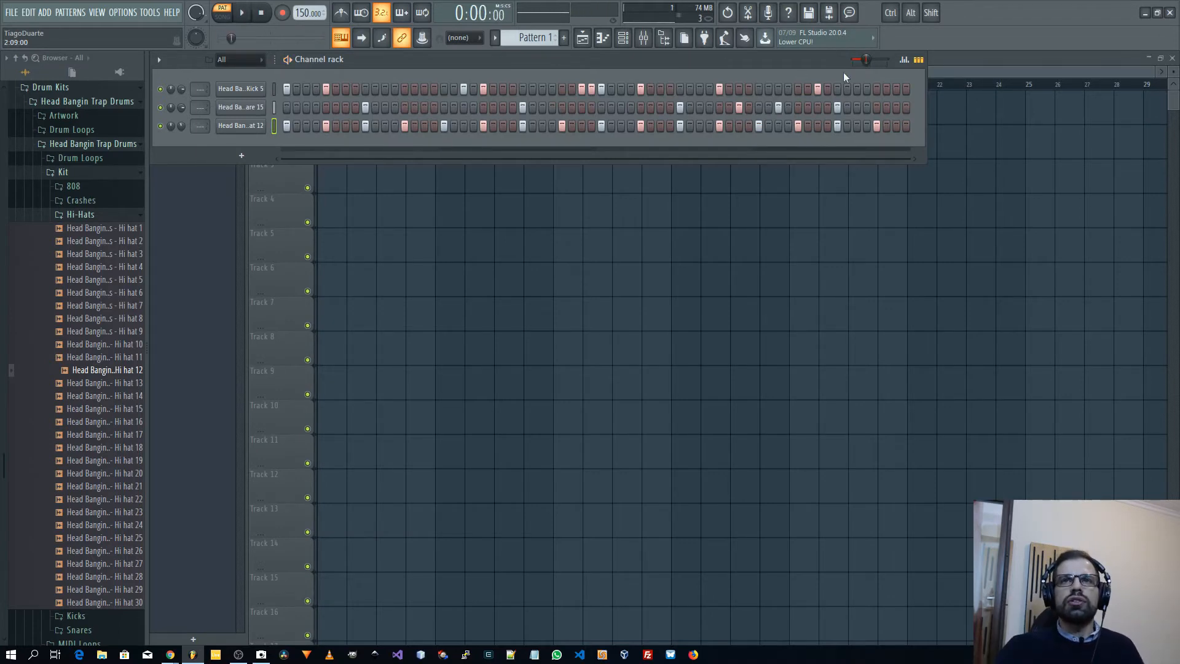
key("space")
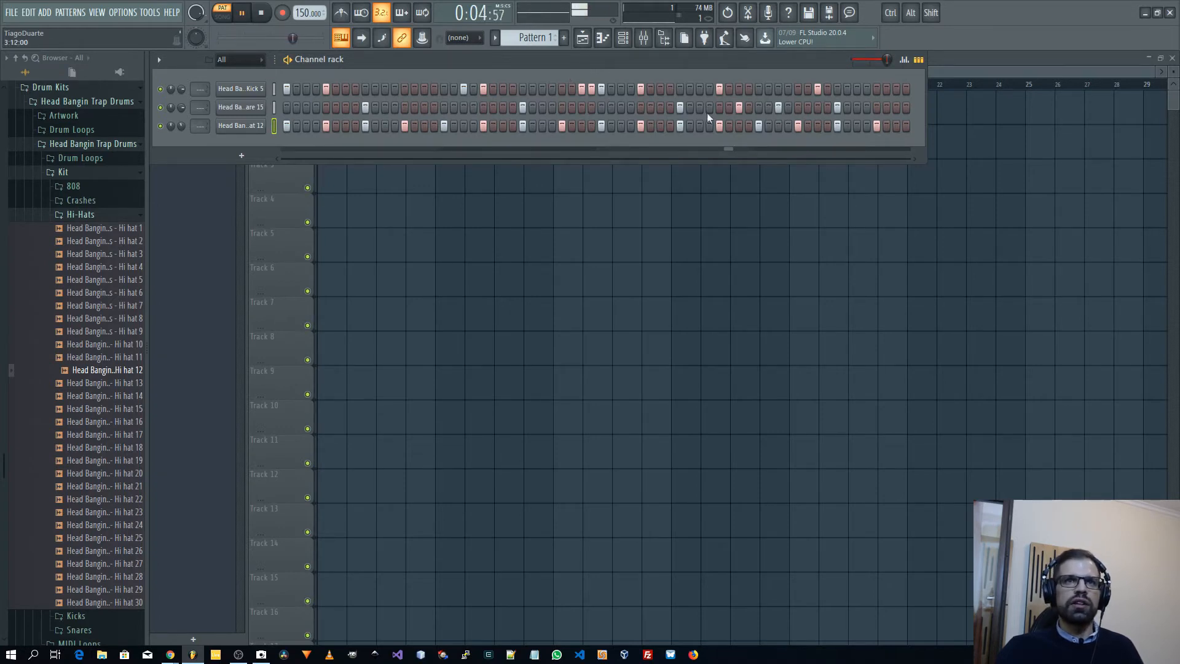
key("space")
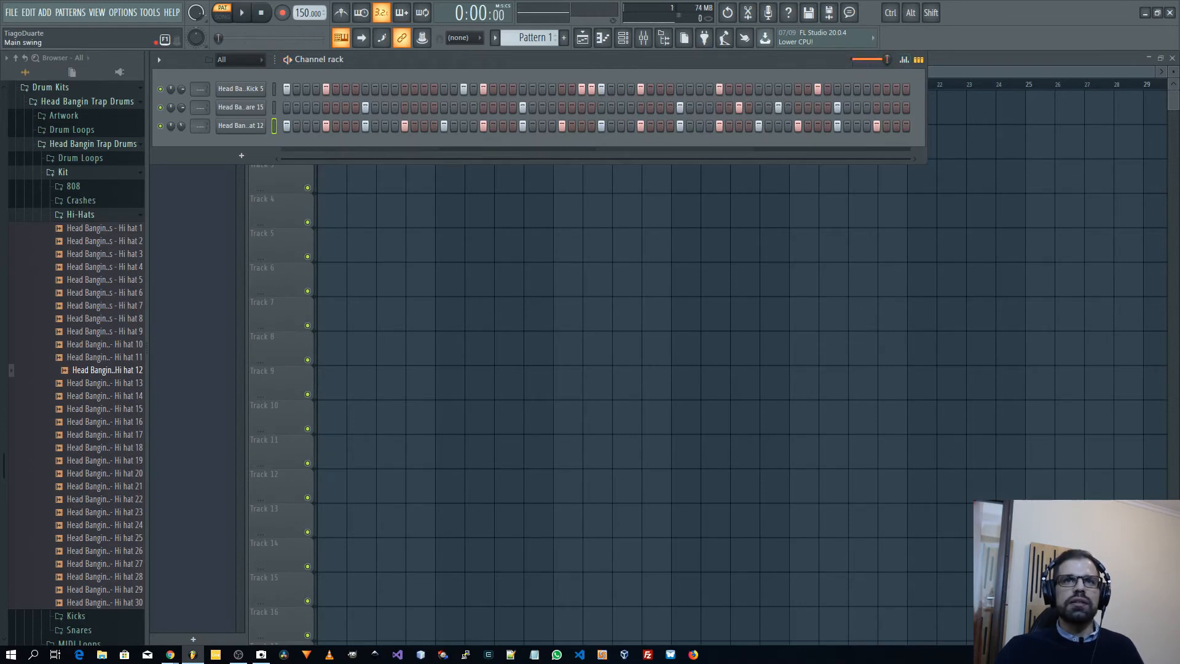
left_click_drag(887, 59, 857, 59)
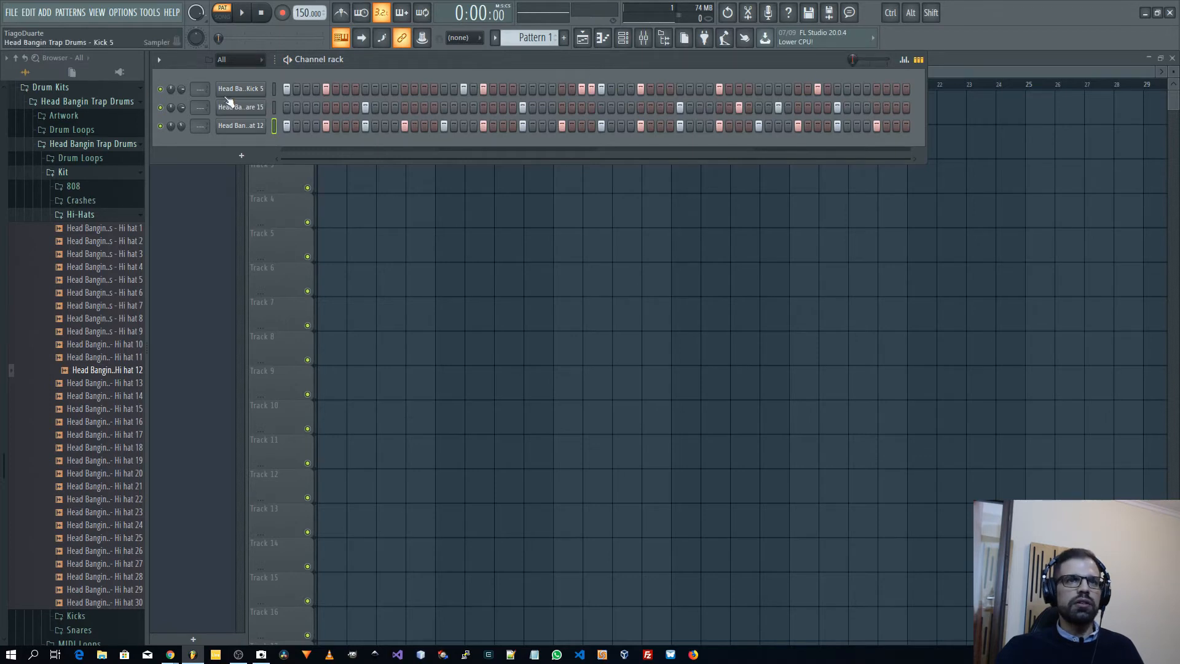
Open the Kick 5 channel in the piano roll and select the kick note one step before bar 3
right_click(244, 89)
left_click(300, 91)
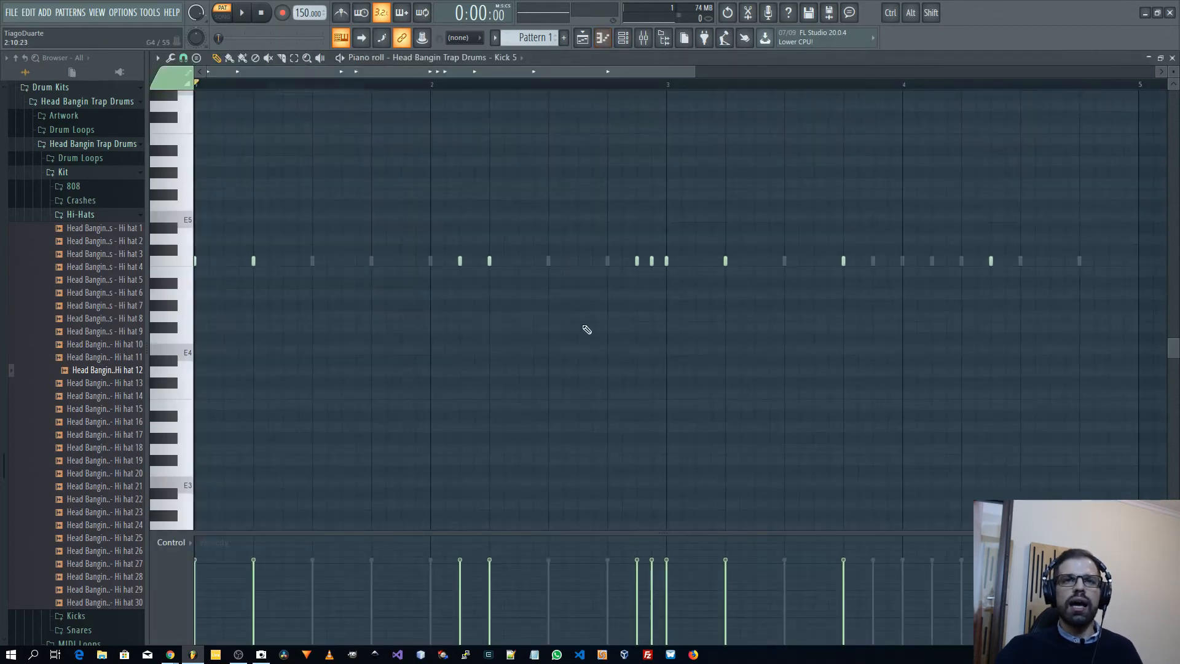
left_click_drag(644, 246, 662, 278)
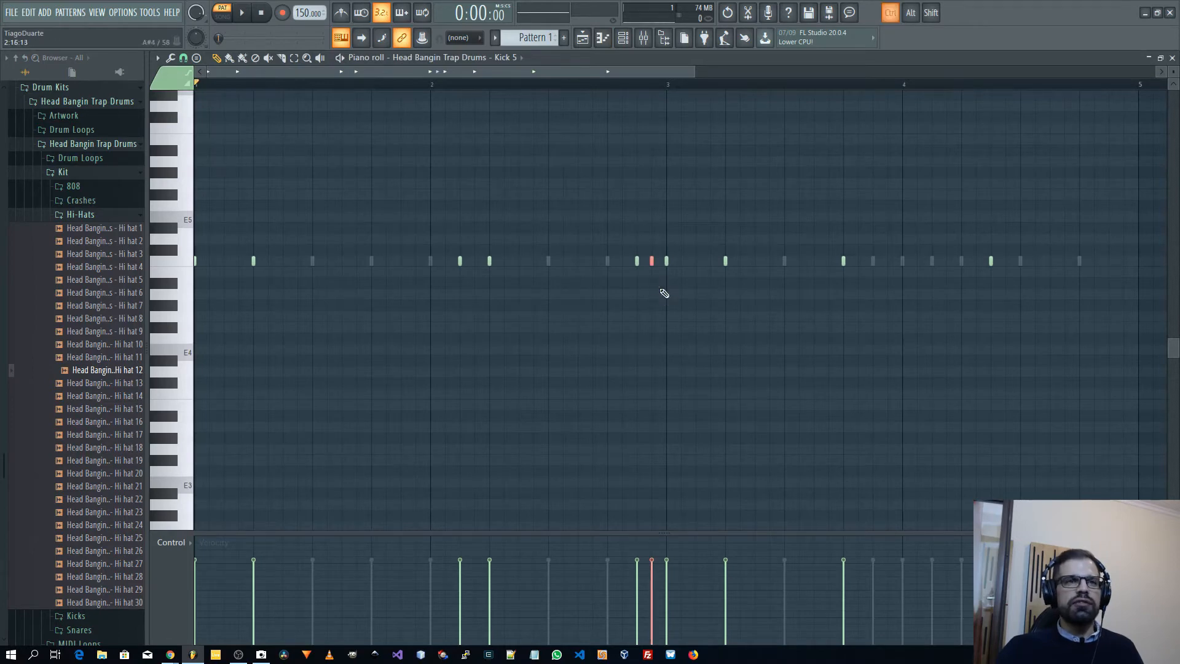
scroll(344, 215, "up", 1)
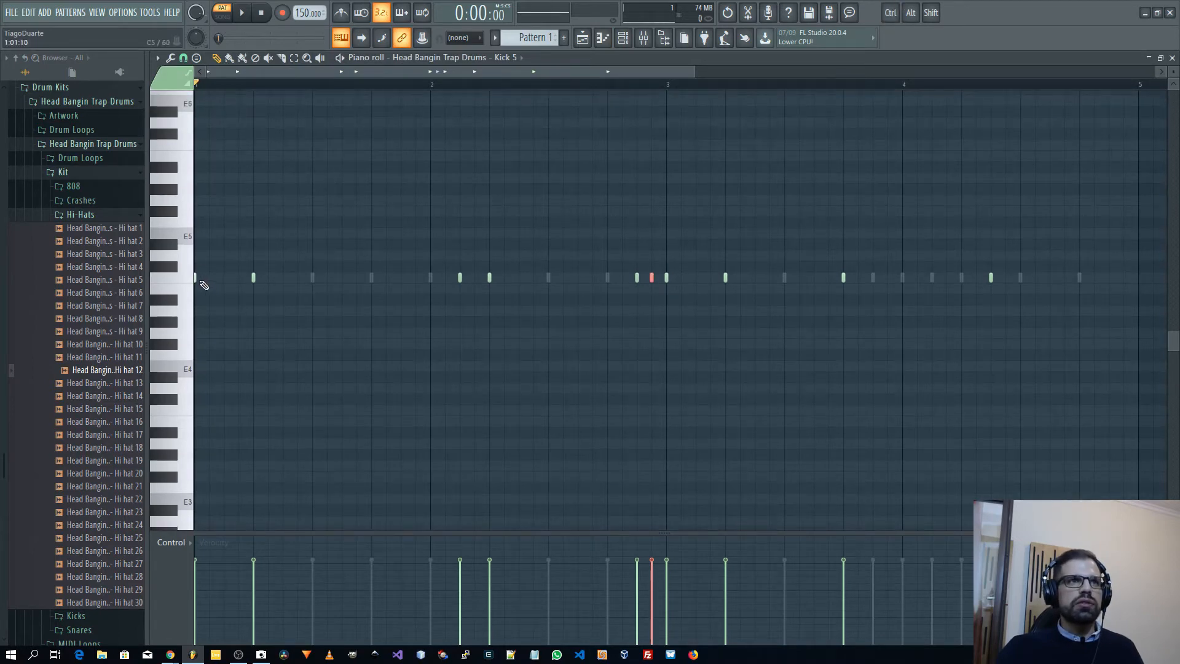
Set the piano roll snap to Beat and clear the kick note selection
left_click(183, 58)
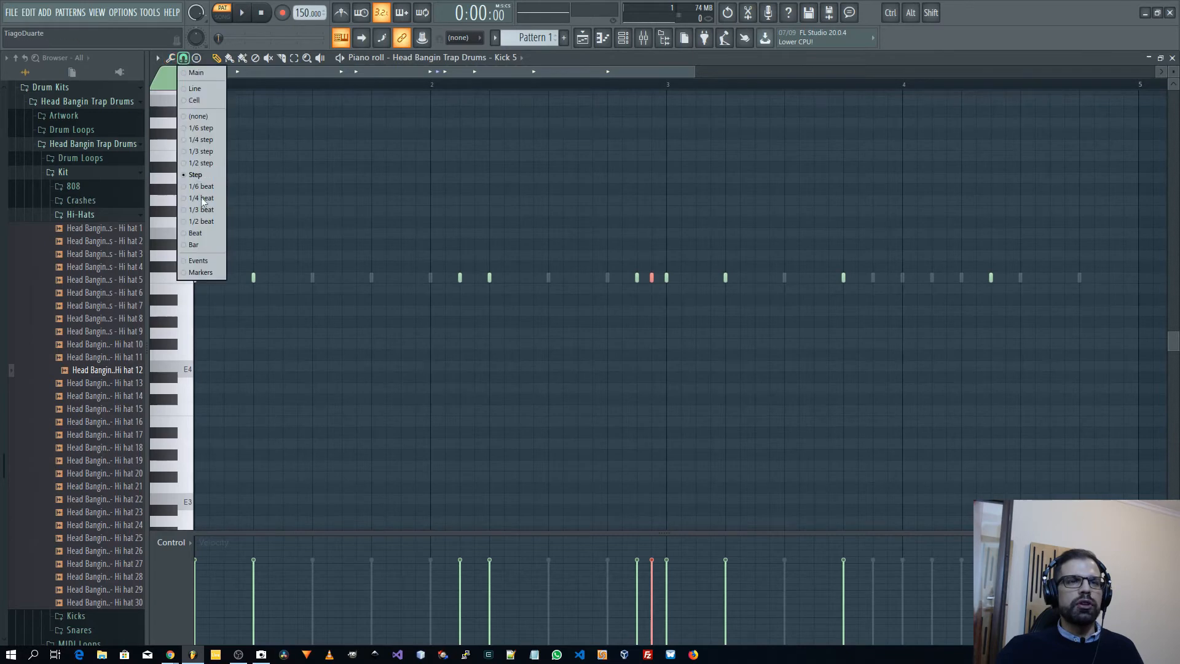
left_click(203, 234)
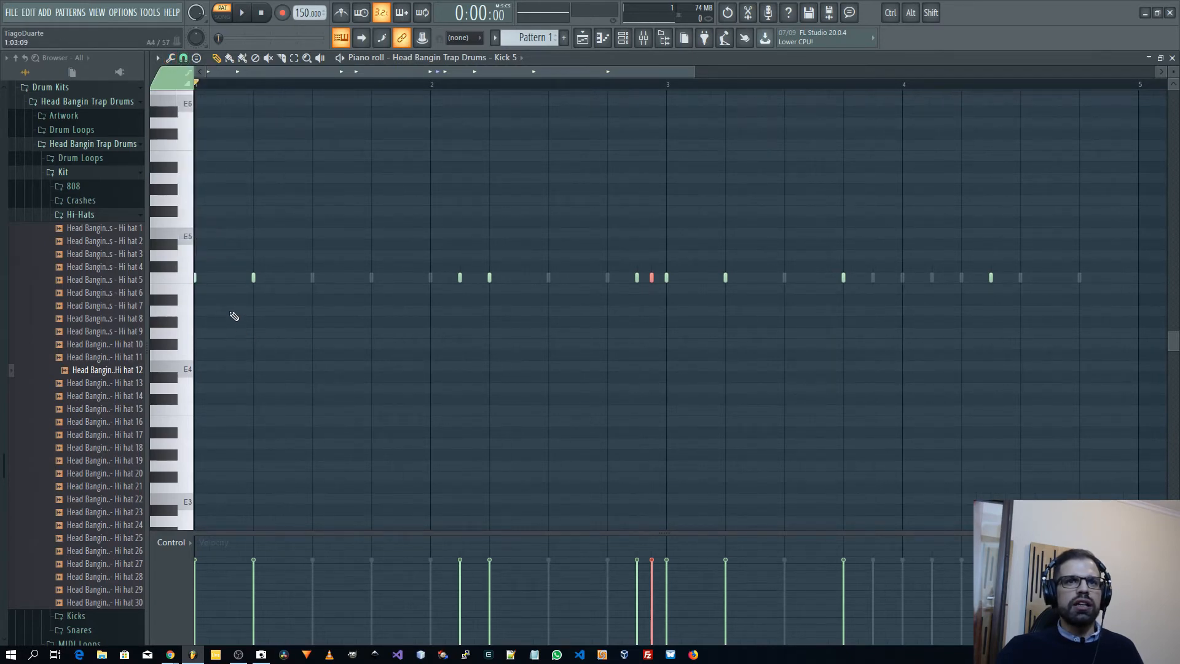
left_click(271, 348, "ctrl")
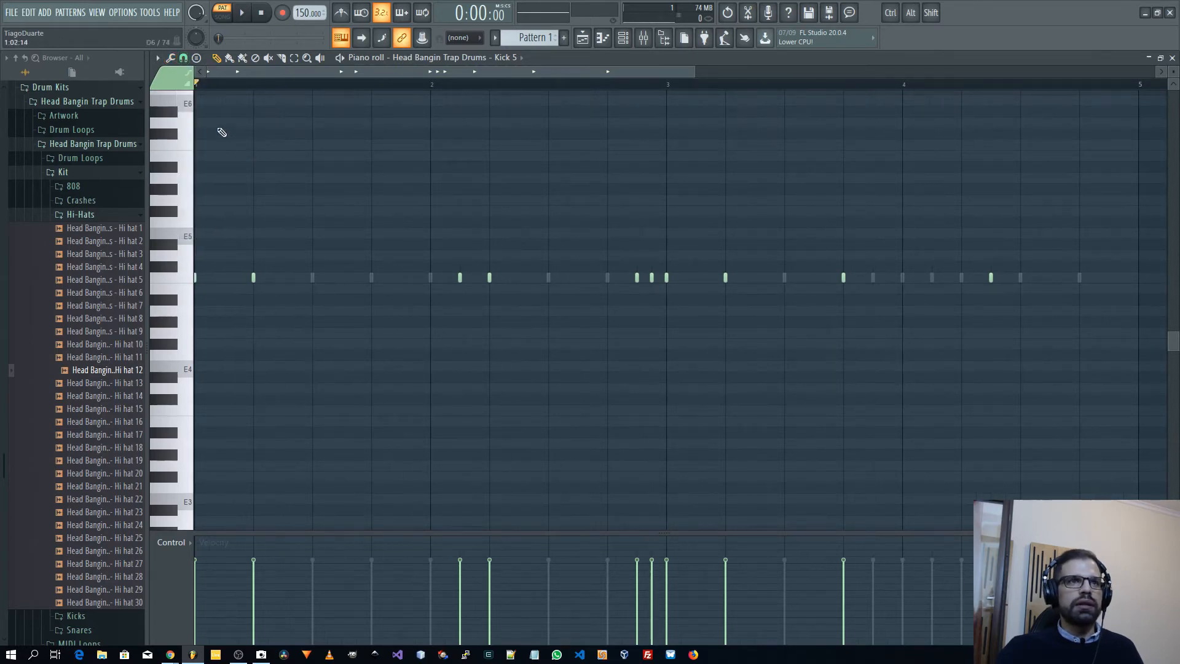
Set the piano roll snap to 1/2 beat
left_click(183, 58)
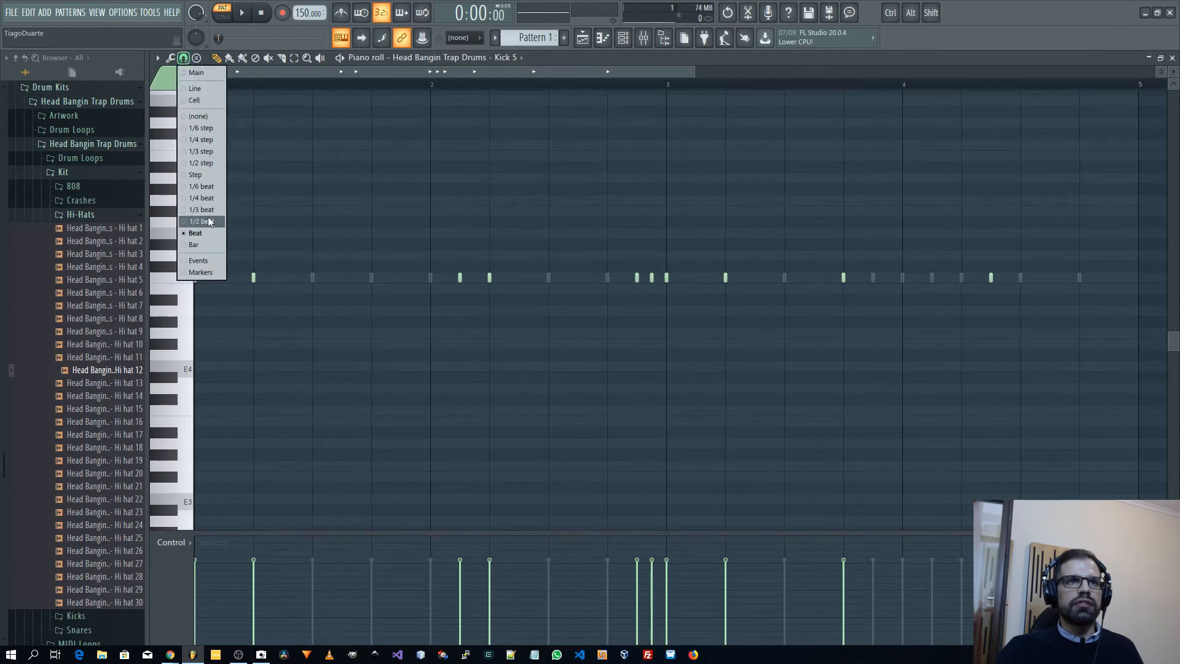
left_click(208, 221)
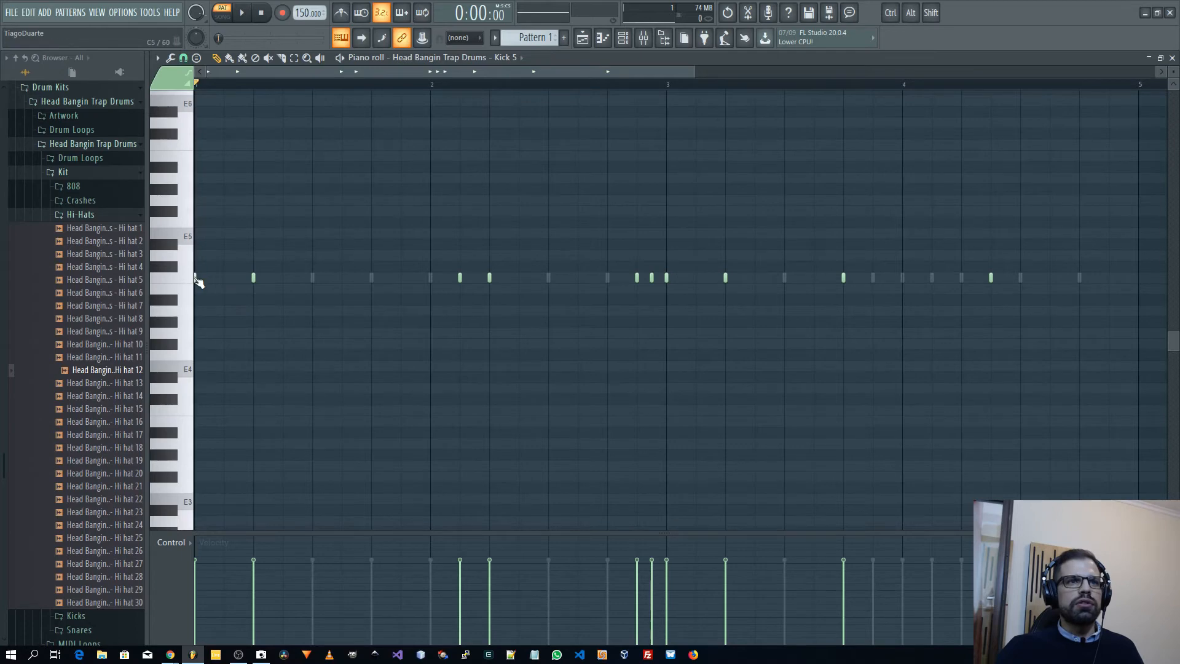
left_click(230, 280)
right_click(237, 280)
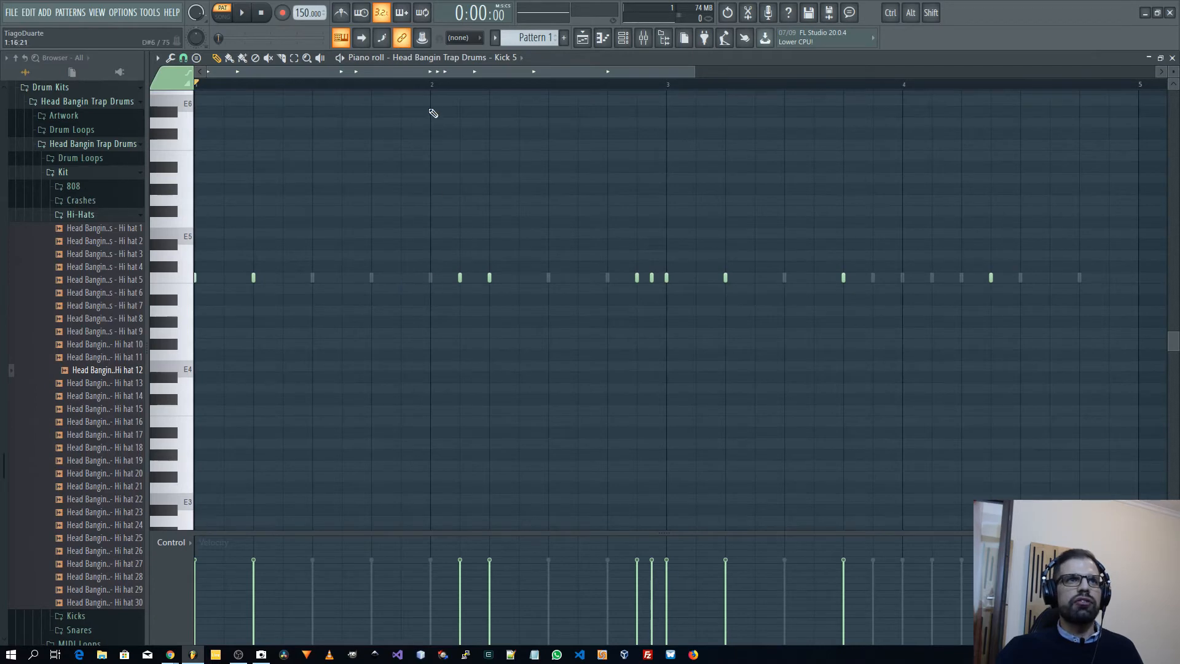
left_click(183, 58)
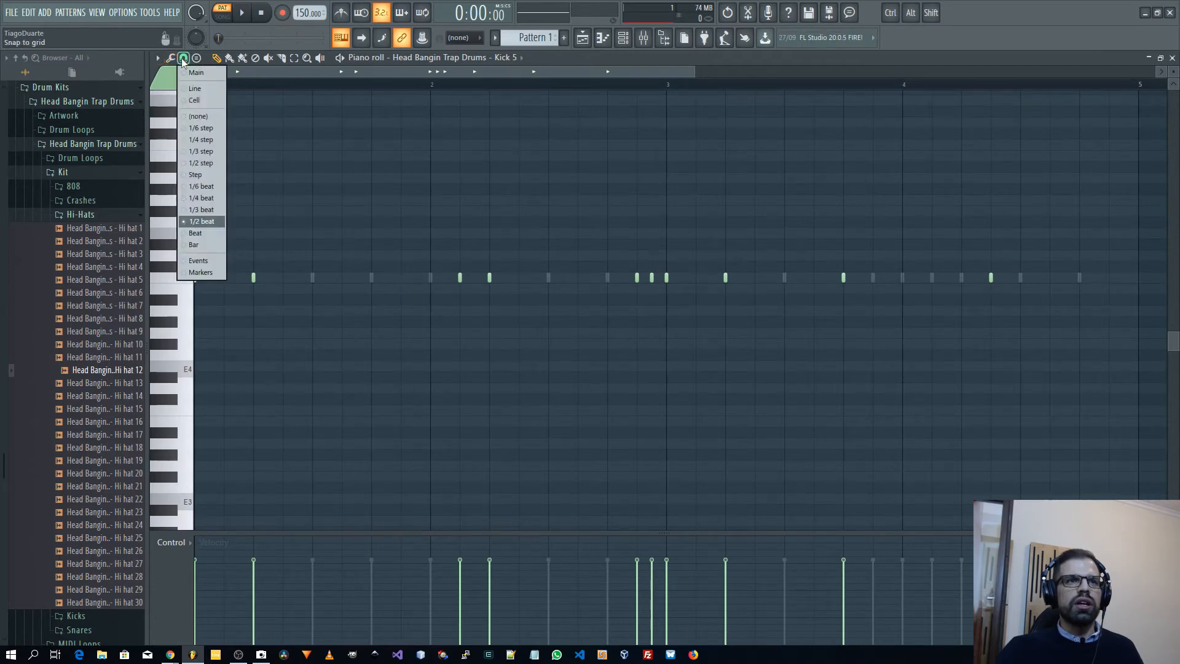
left_click(202, 223)
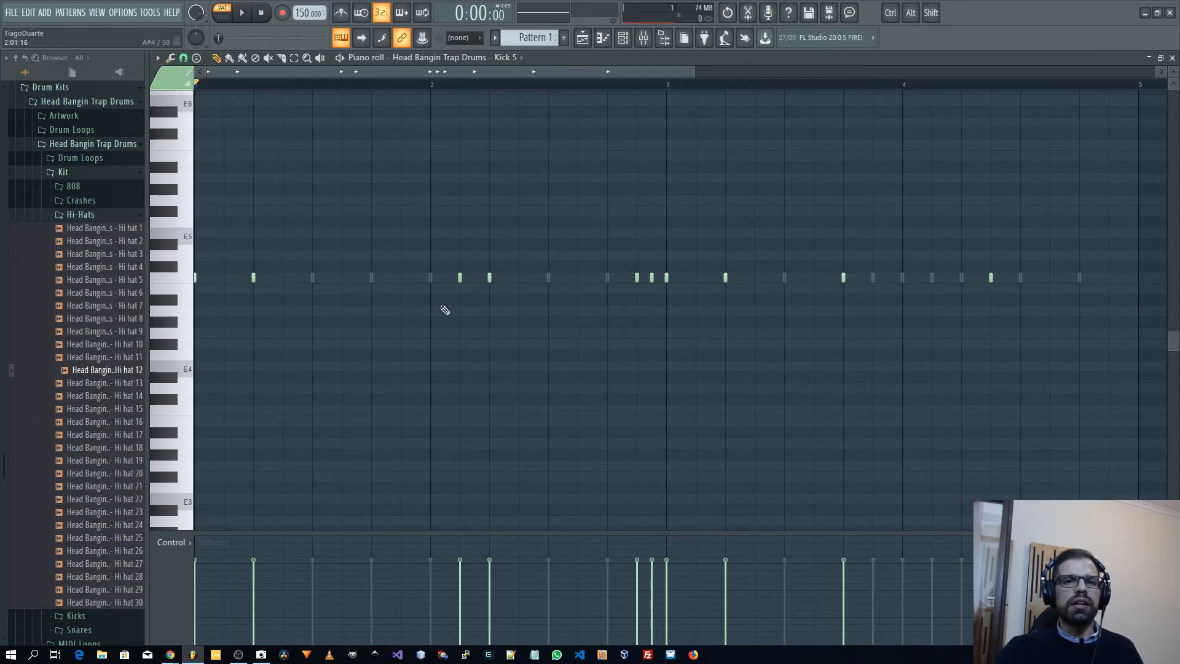
Select the first half beat of bar 1 on the piano roll timeline, and extend the selection to the whole bar
key("ctrl")
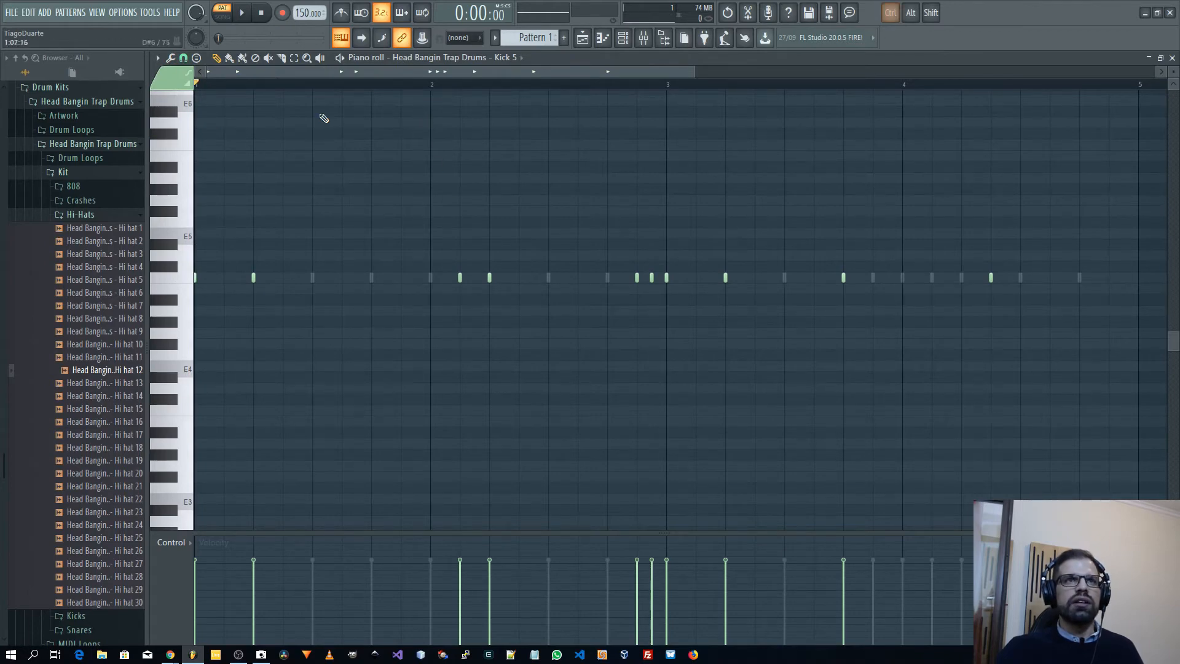
mouse_move(400, 90)
left_mouse_down()
mouse_move(198, 92)
mouse_move(246, 97)
mouse_move(224, 93)
left_mouse_up()
key("ctrl")
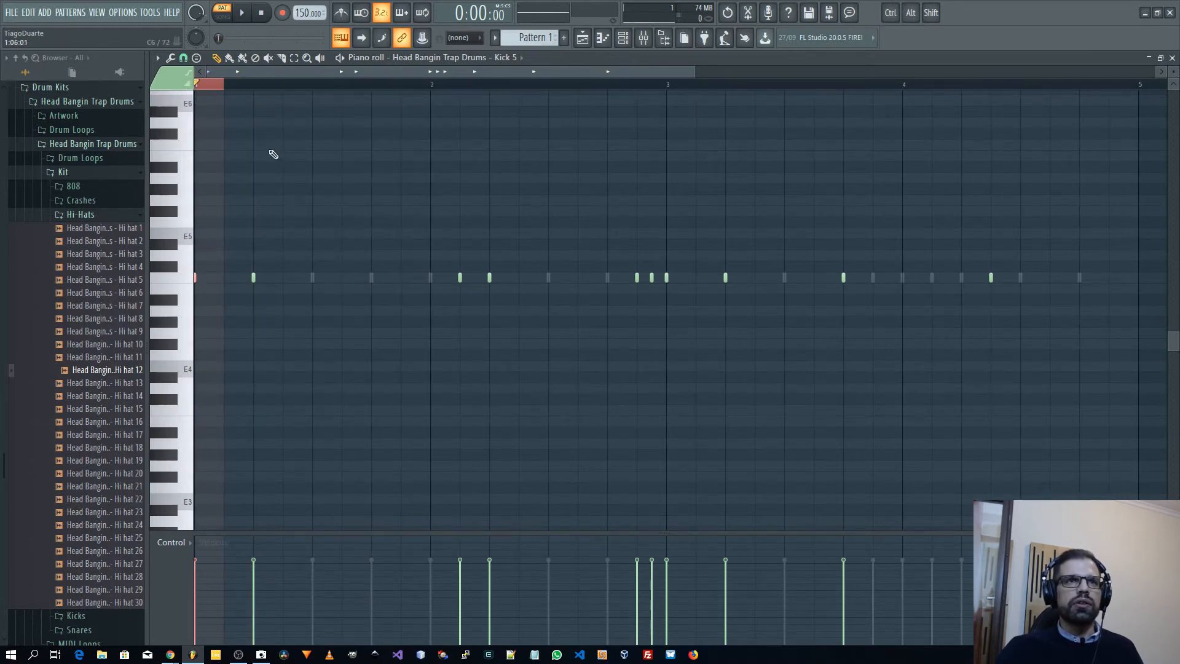
key("ctrl")
left_click_drag(436, 92, 196, 93)
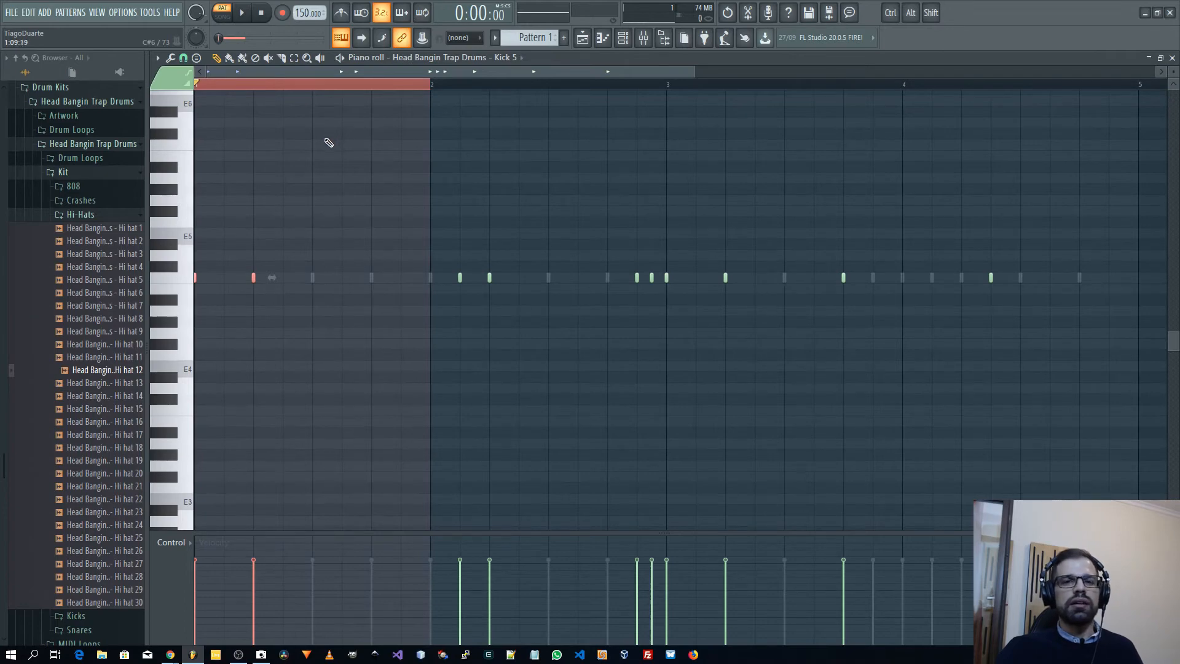
Set the snap to Beat, select single beats of bar 1 one after another on the timeline, and clear the selection
left_click(184, 59)
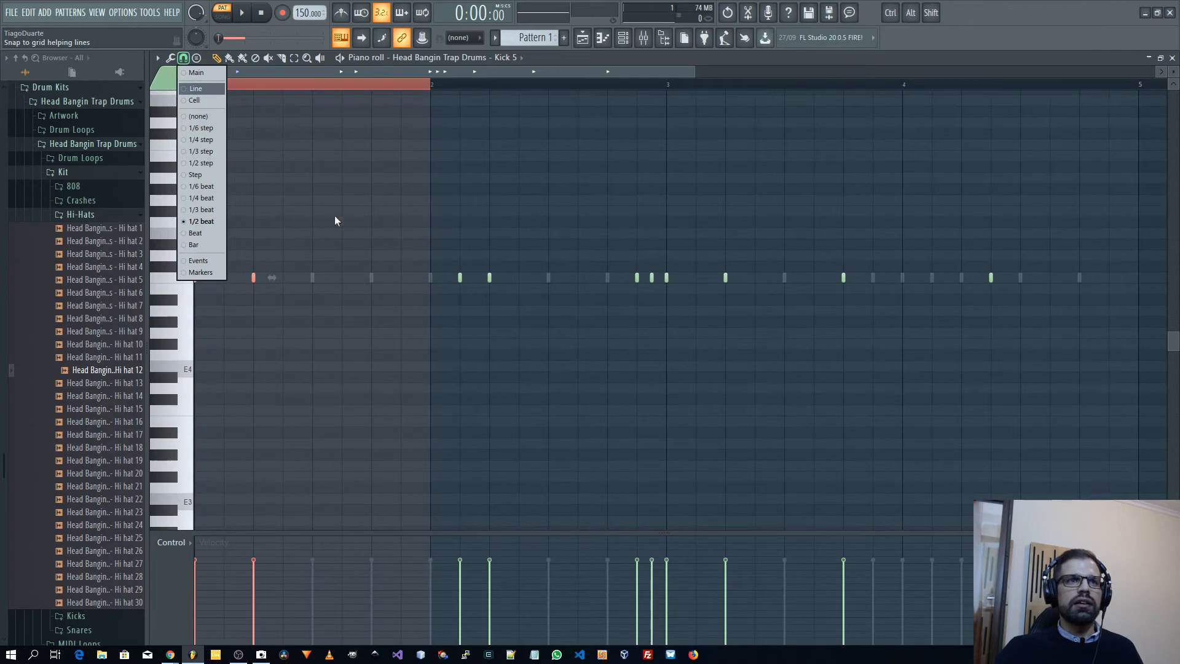
left_click(200, 234)
left_click_drag(256, 87, 255, 92)
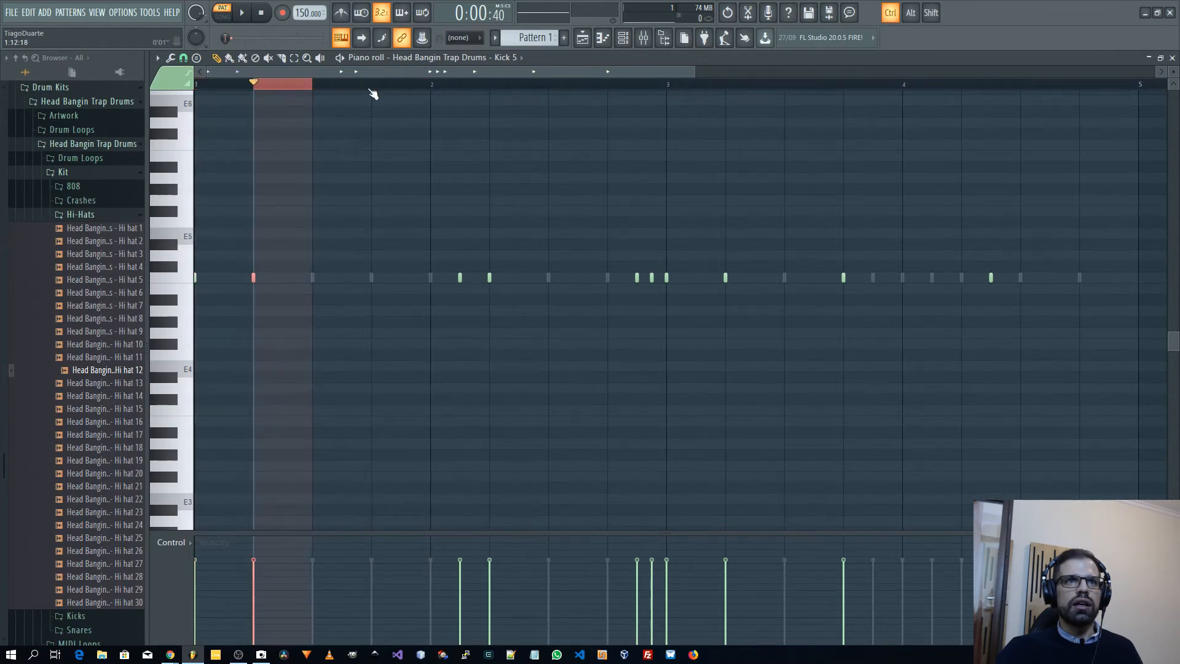
left_click_drag(373, 93, 330, 92)
left_click_drag(430, 92, 395, 92)
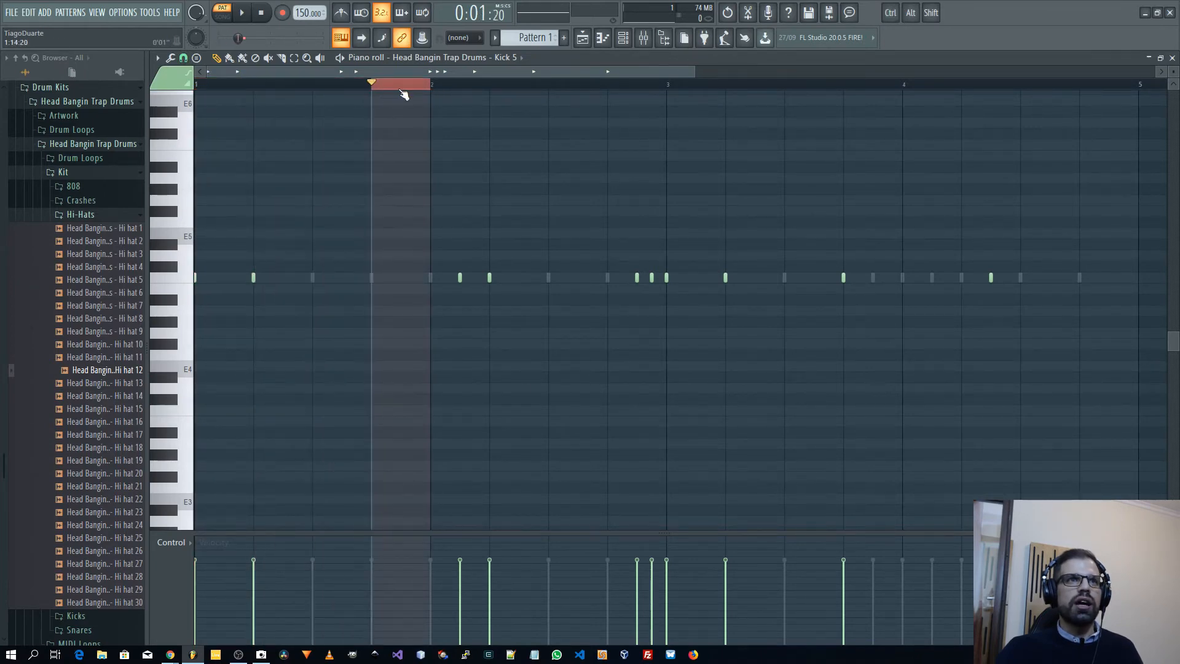
left_click(403, 92)
Set the snap to 1/2 beat and select the half-beat divisions of bar 1 one after another on the timeline
left_click(184, 59)
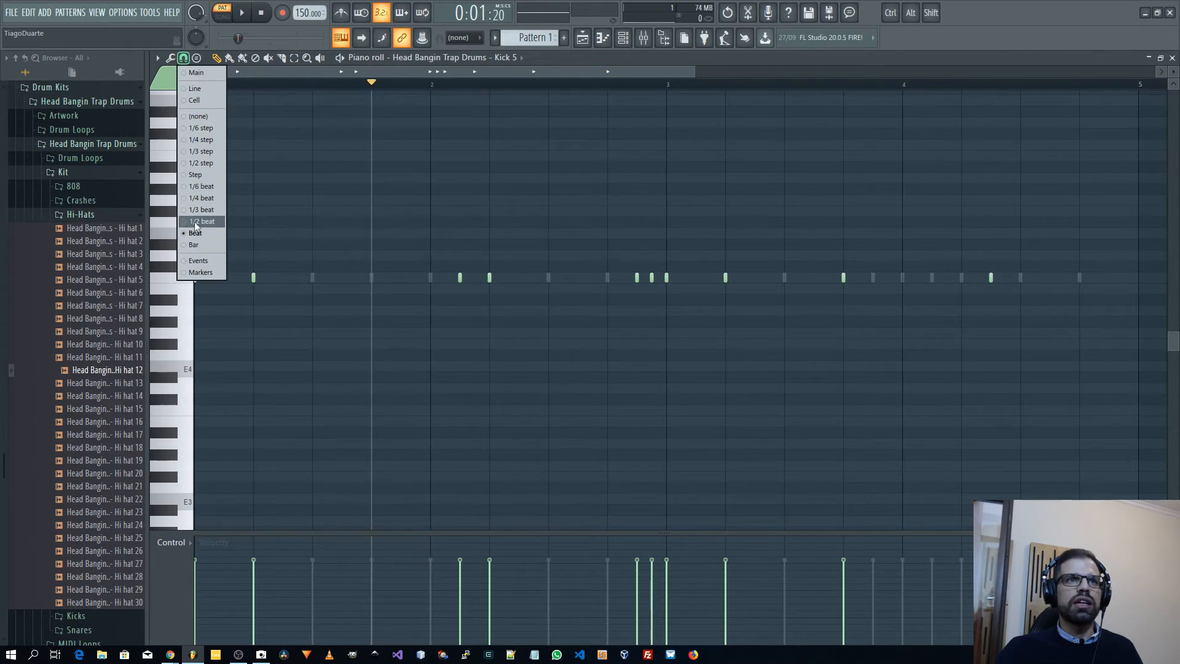
left_click(202, 222)
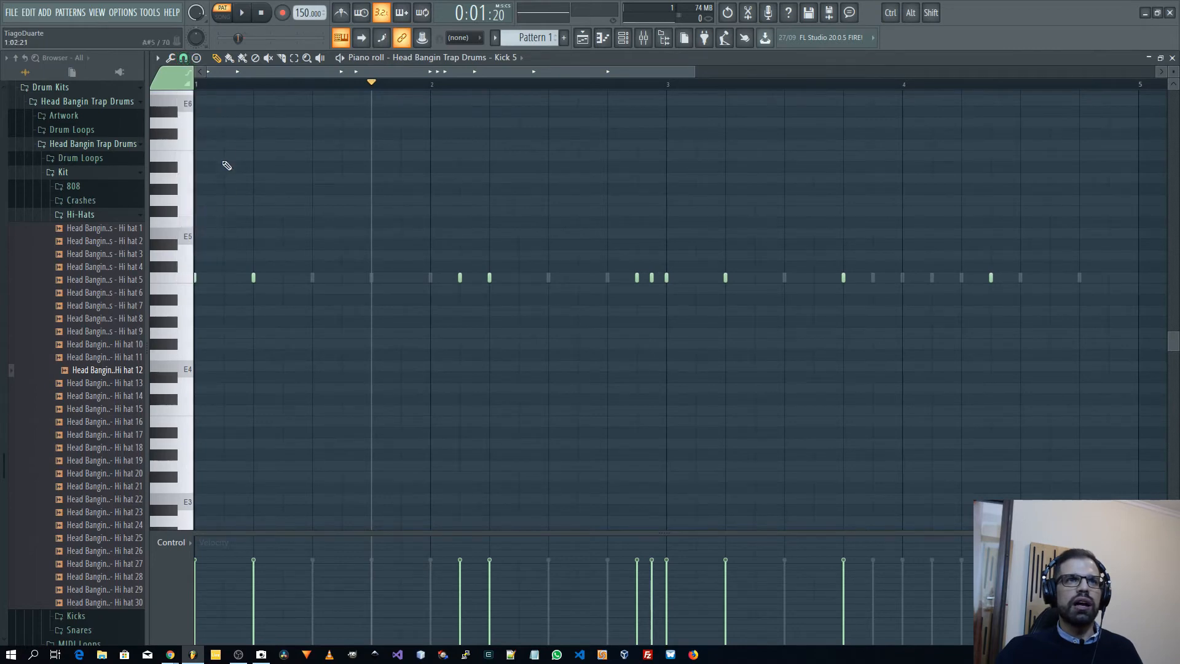
left_click(209, 90)
left_click(240, 90)
left_click(260, 89)
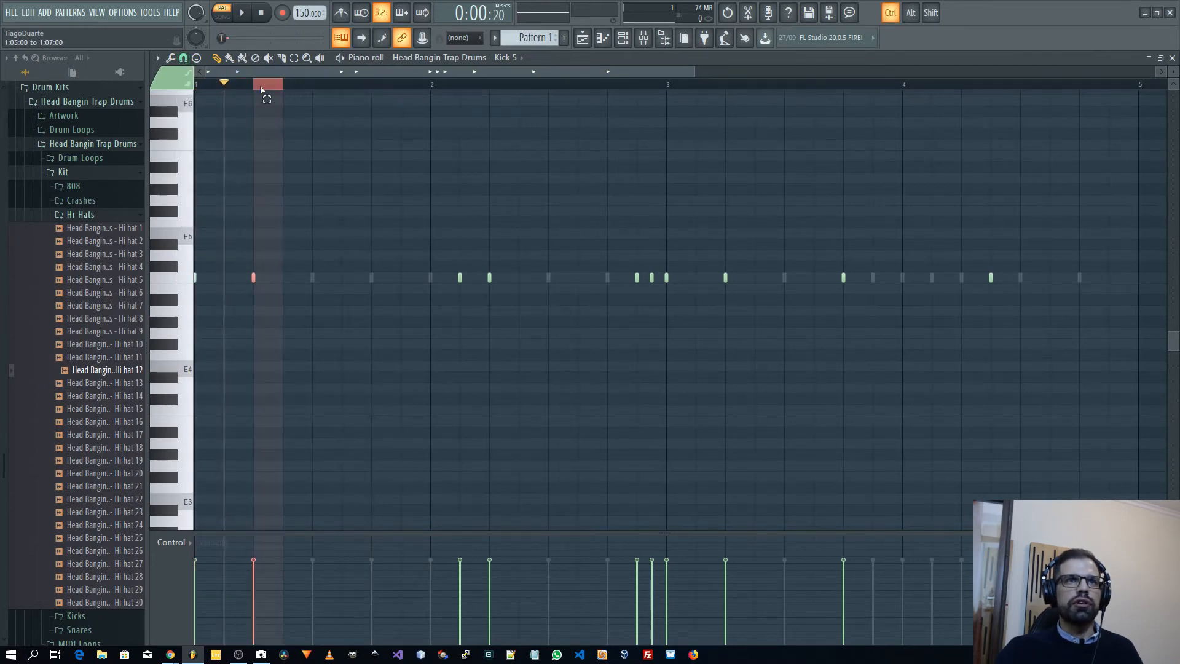
left_click(296, 90)
left_click(324, 90)
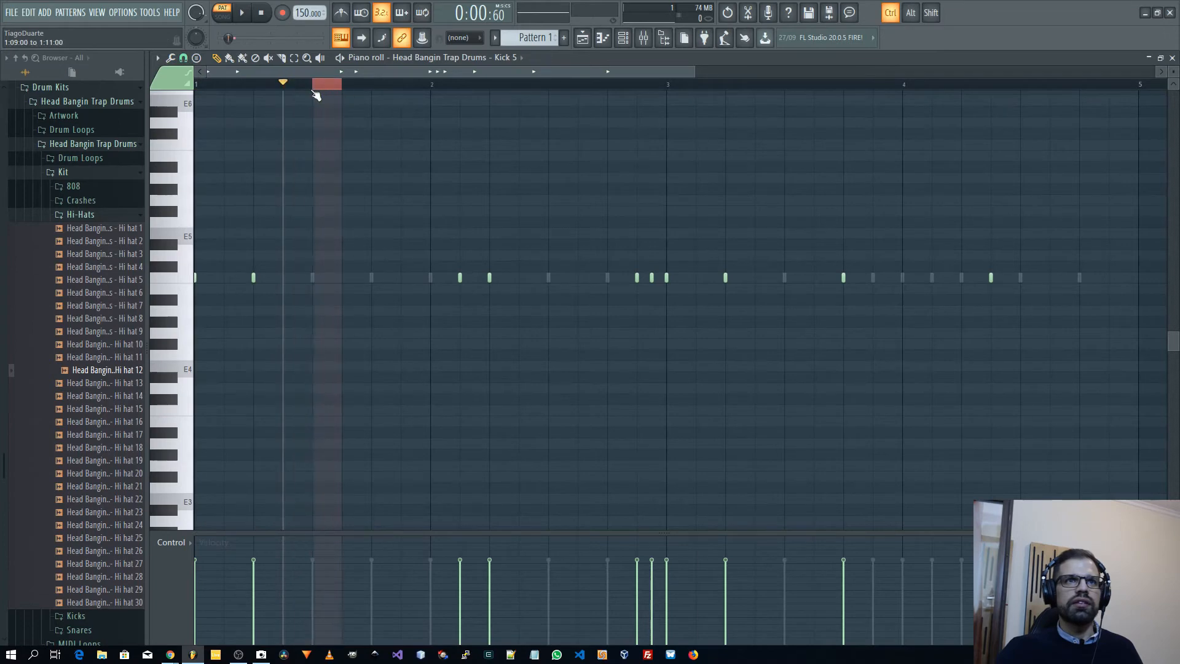
left_click(355, 90)
left_click(386, 90)
mouse_move(433, 94)
left_mouse_down()
mouse_move(390, 95)
mouse_move(434, 92)
left_mouse_up()
left_click(416, 89)
Select all of bar 1 on the timeline and review the snap options without changing the setting
scroll(381, 184, "up", 1)
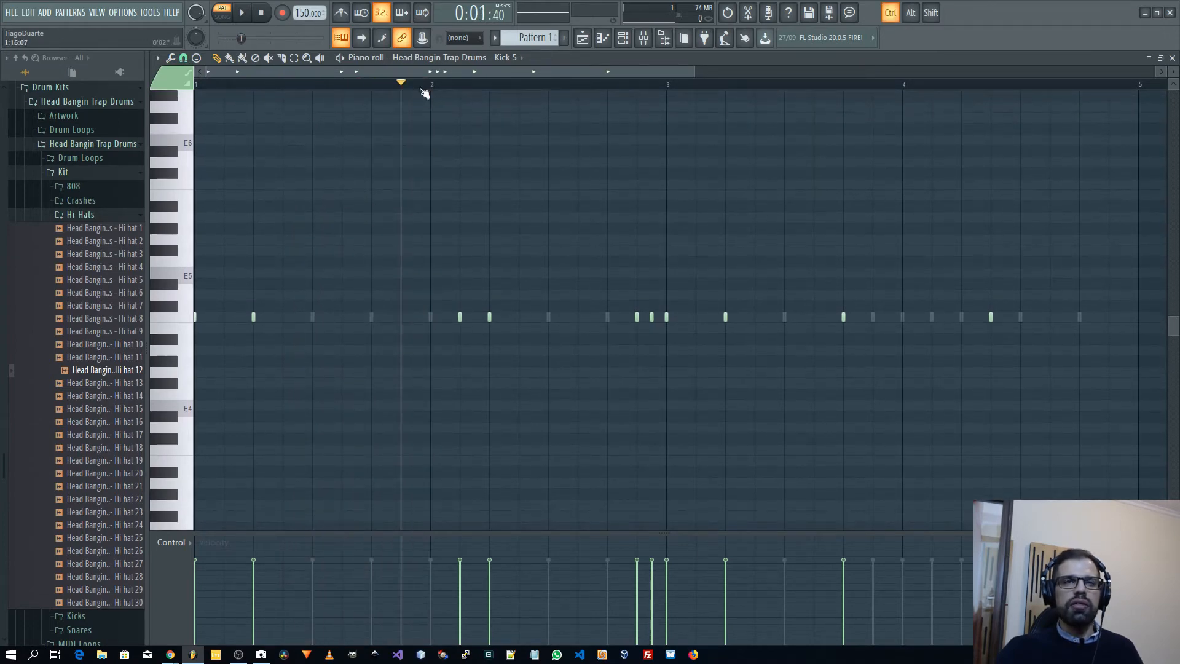
scroll(375, 193, "down", 2)
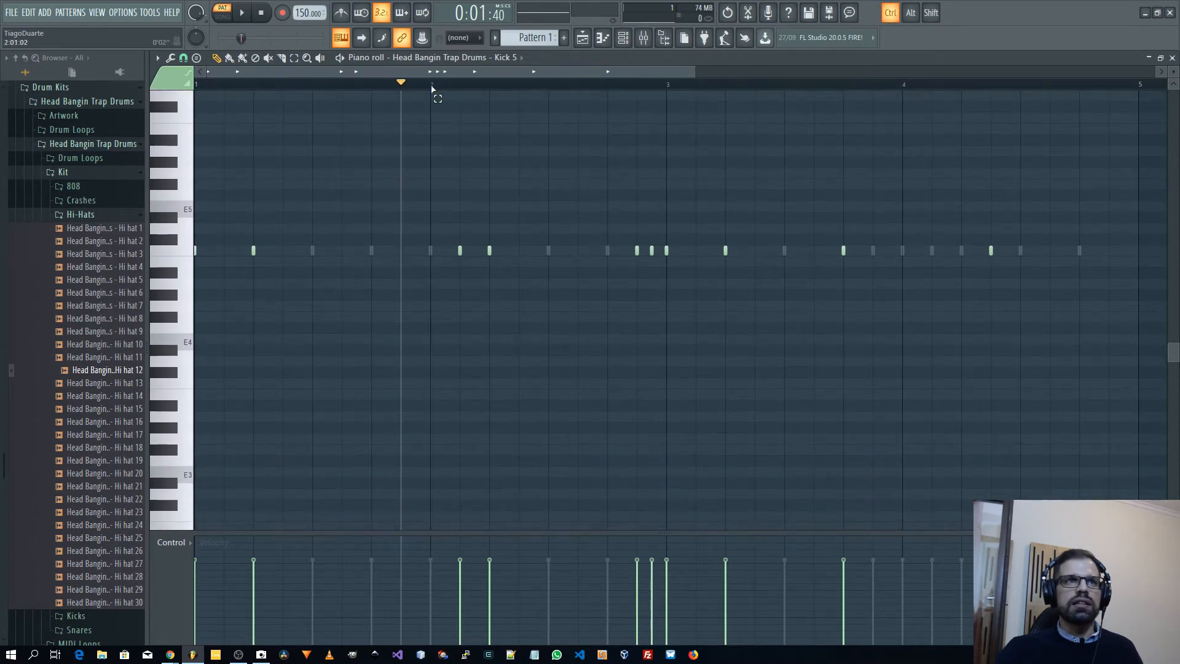
left_click_drag(432, 89, 195, 88)
left_click(183, 58)
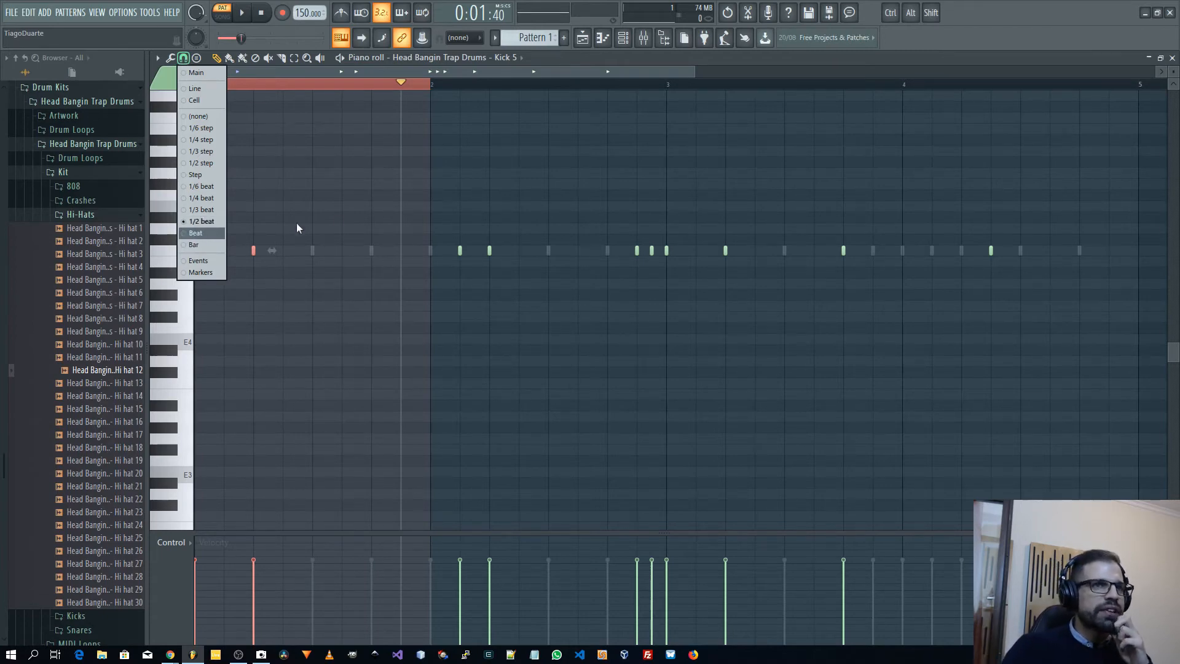
left_click(332, 220)
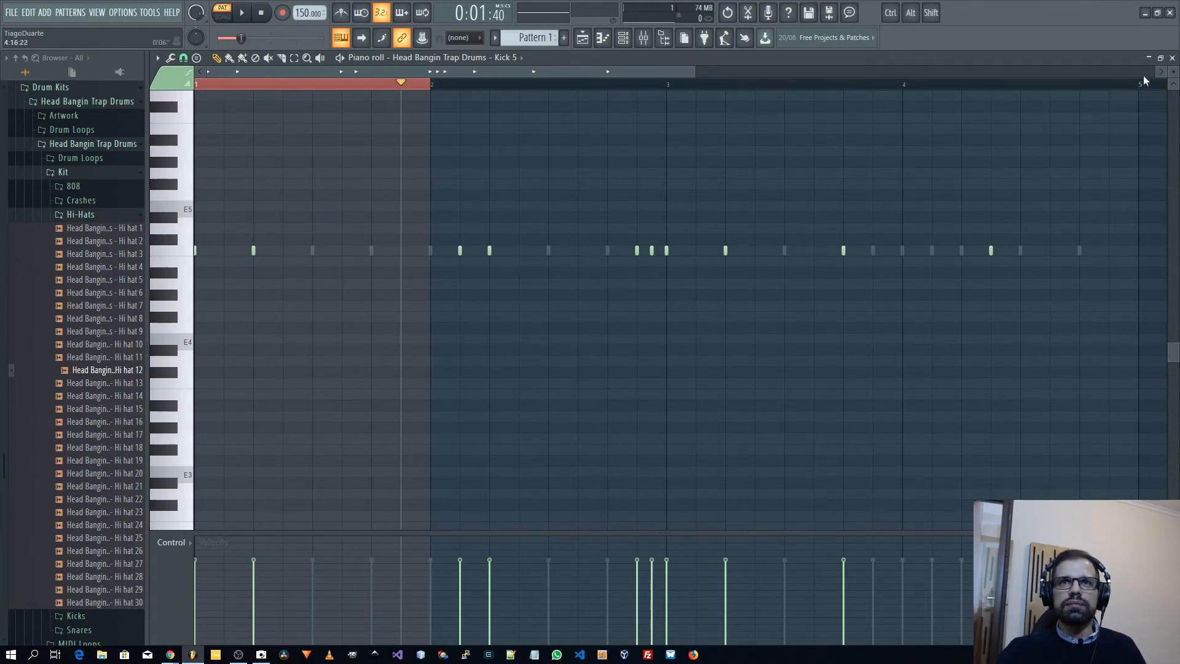
Close the piano roll and reopen it for the Kick 5 channel
left_click(1172, 58)
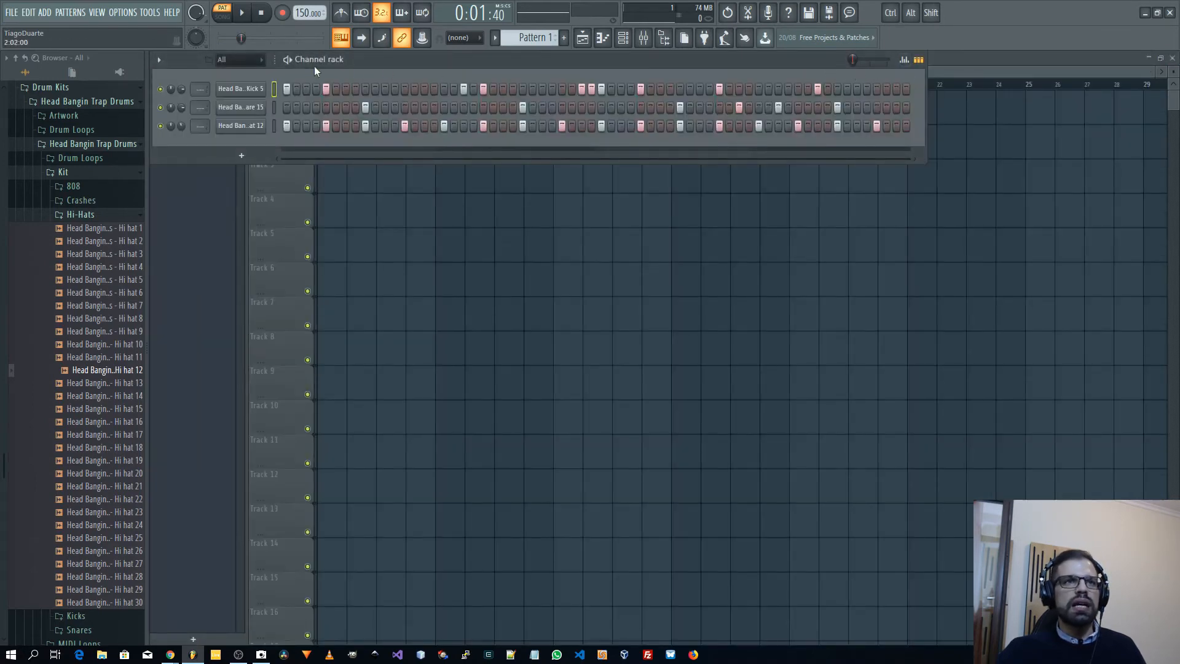
right_click(222, 89)
left_click(298, 88)
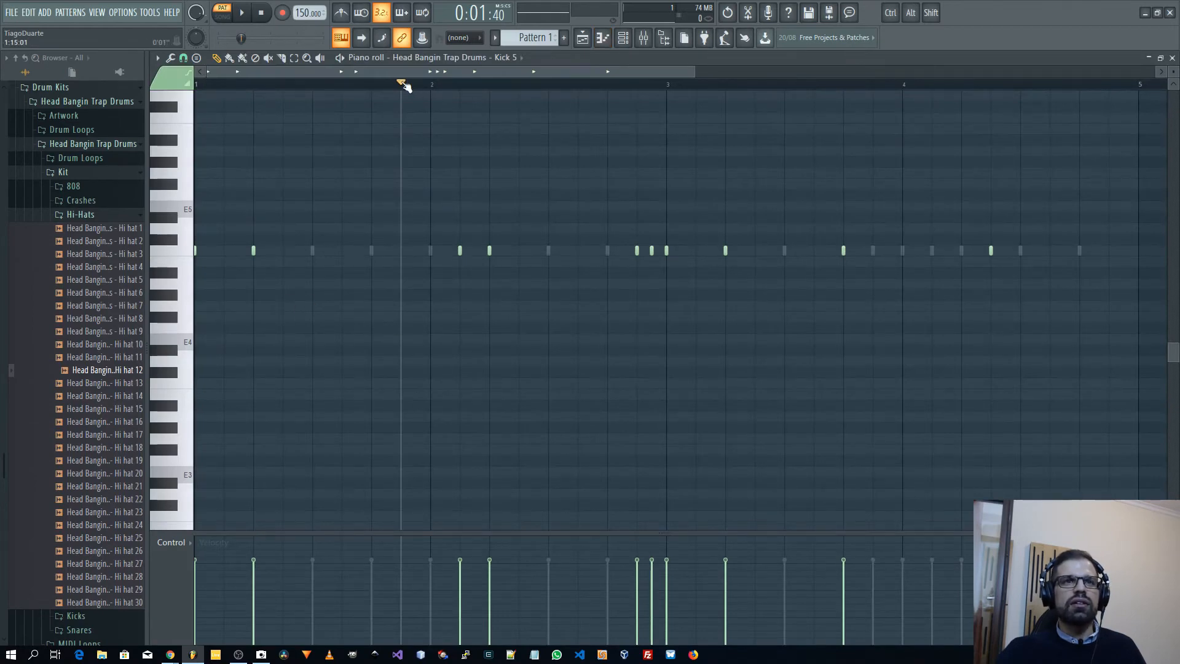
mouse_move(404, 86)
left_mouse_down()
mouse_move(430, 86)
mouse_move(404, 86)
left_mouse_up()
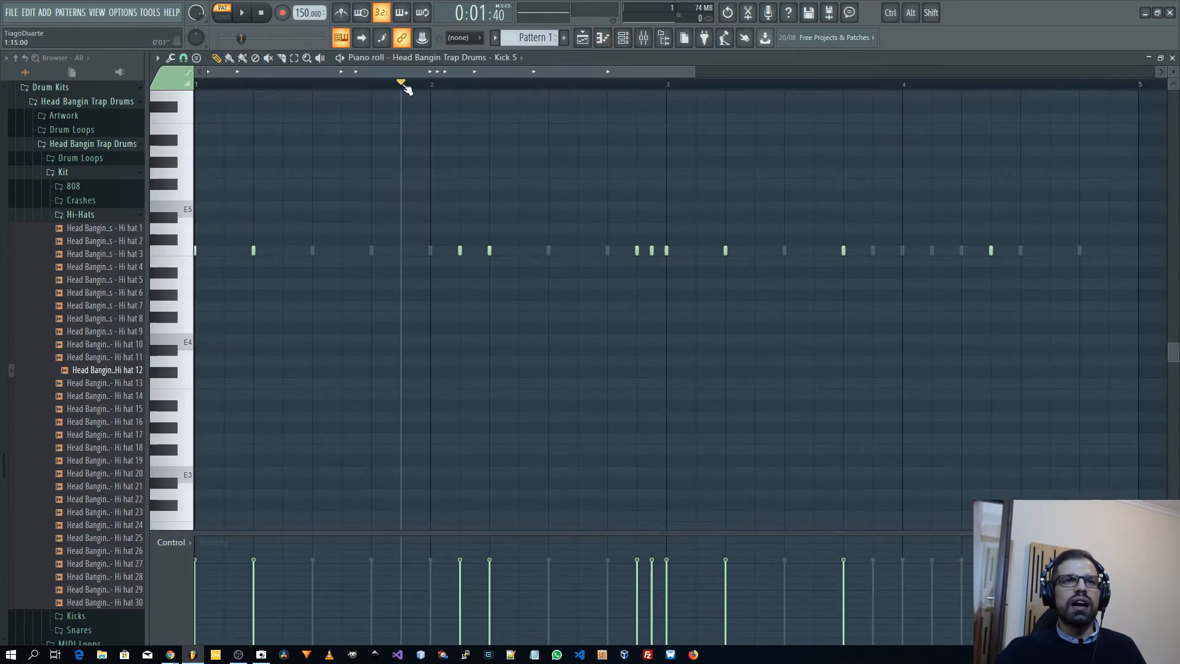
Set the snap to 1/4 beat, select the time range from the kick note just before bar 3 up to bar 3, and clear it
left_click(653, 249)
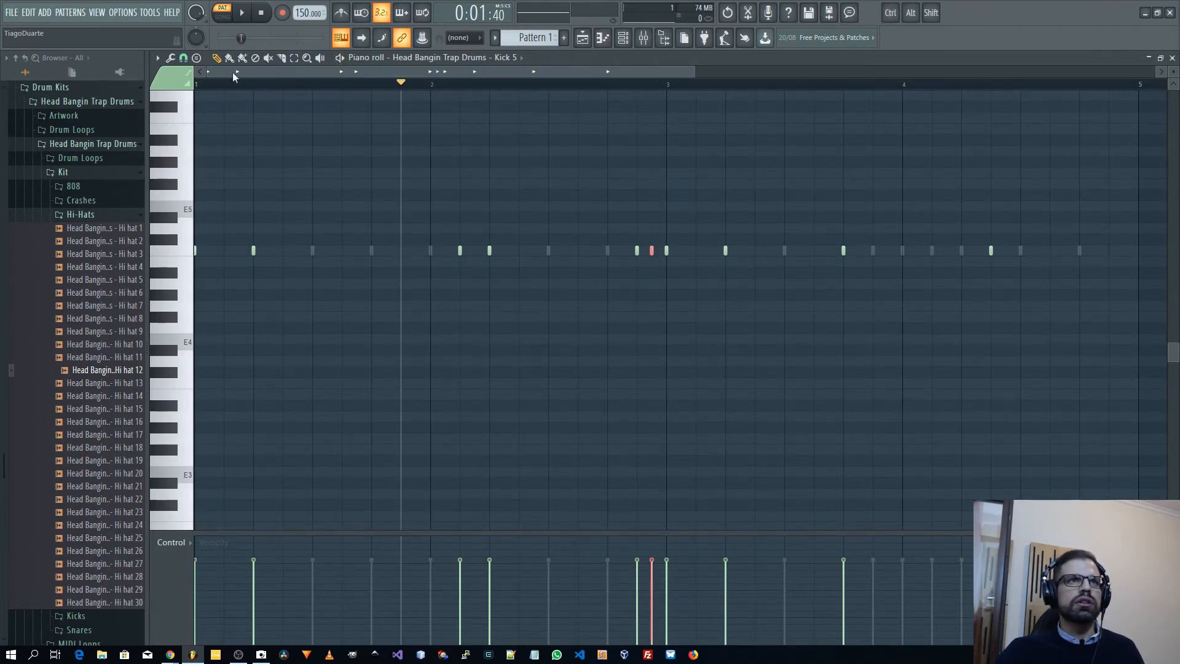
left_click(183, 57)
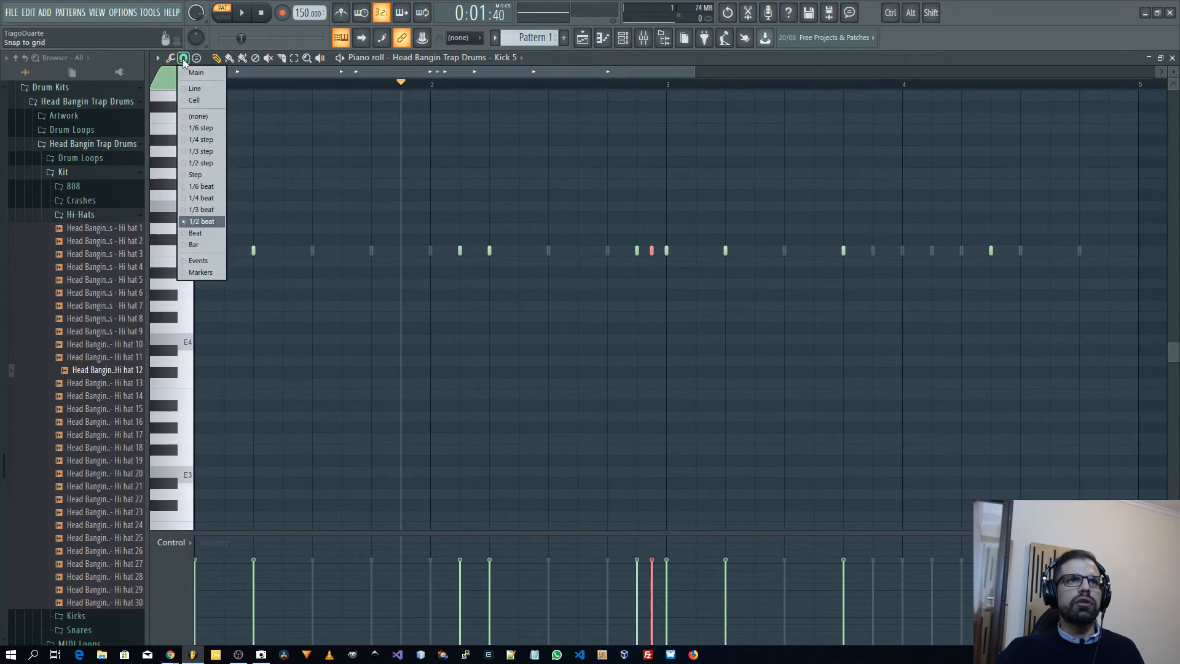
left_click(207, 199)
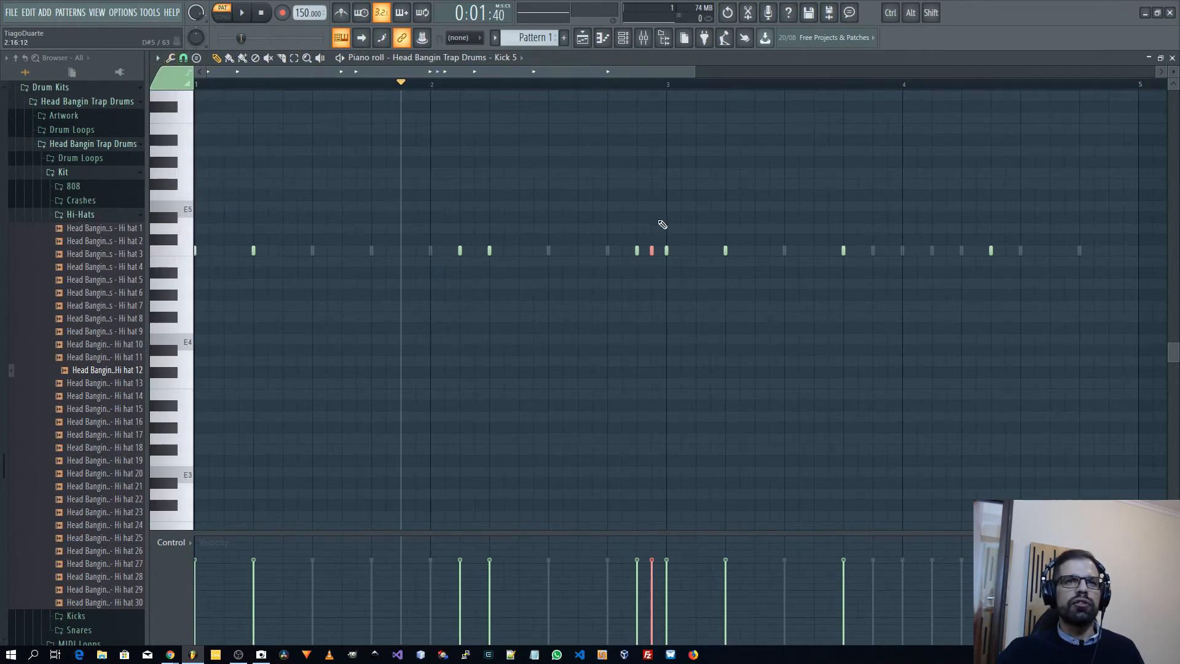
key("ctrl")
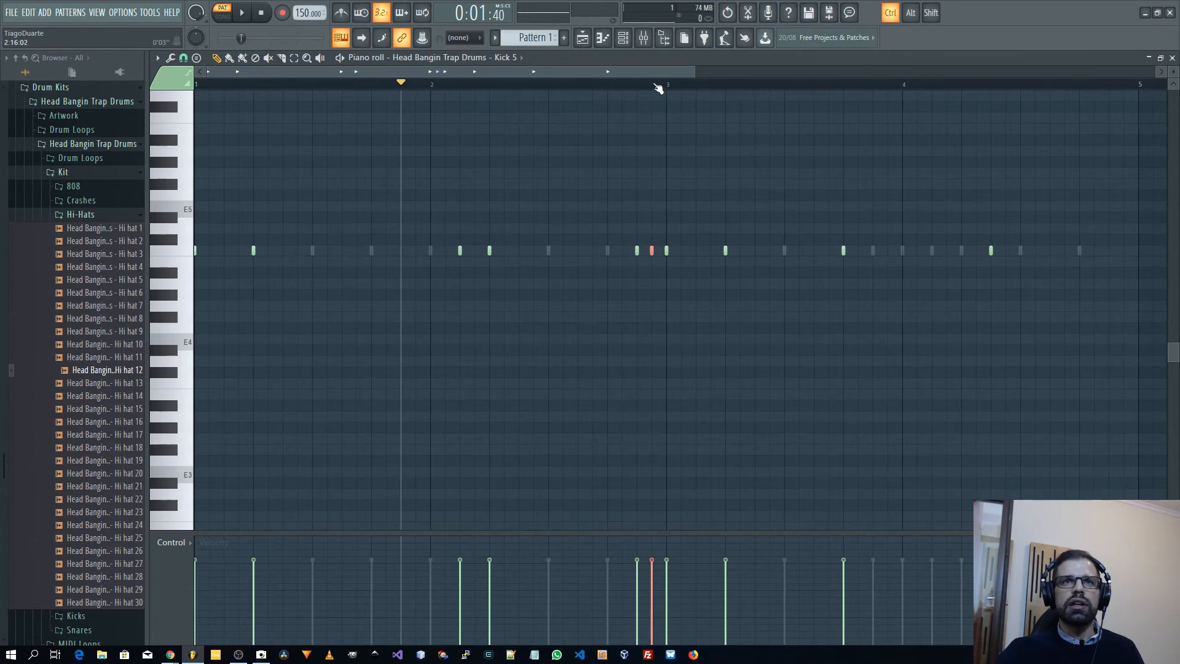
left_click_drag(653, 86, 667, 95)
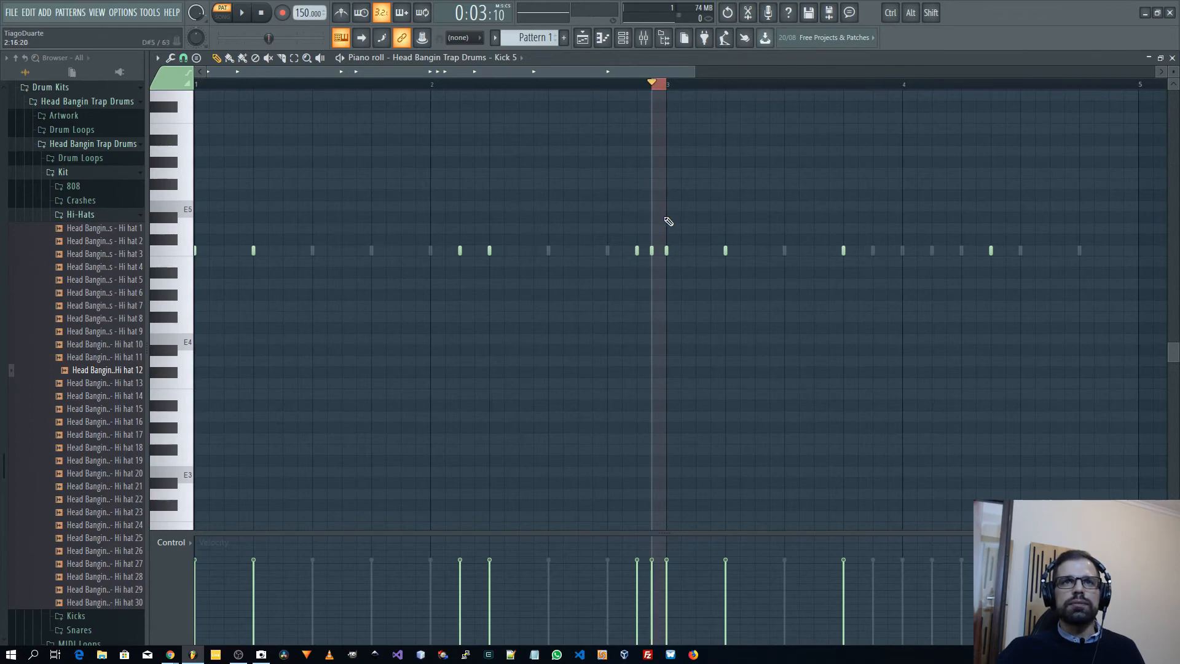
left_click(654, 87)
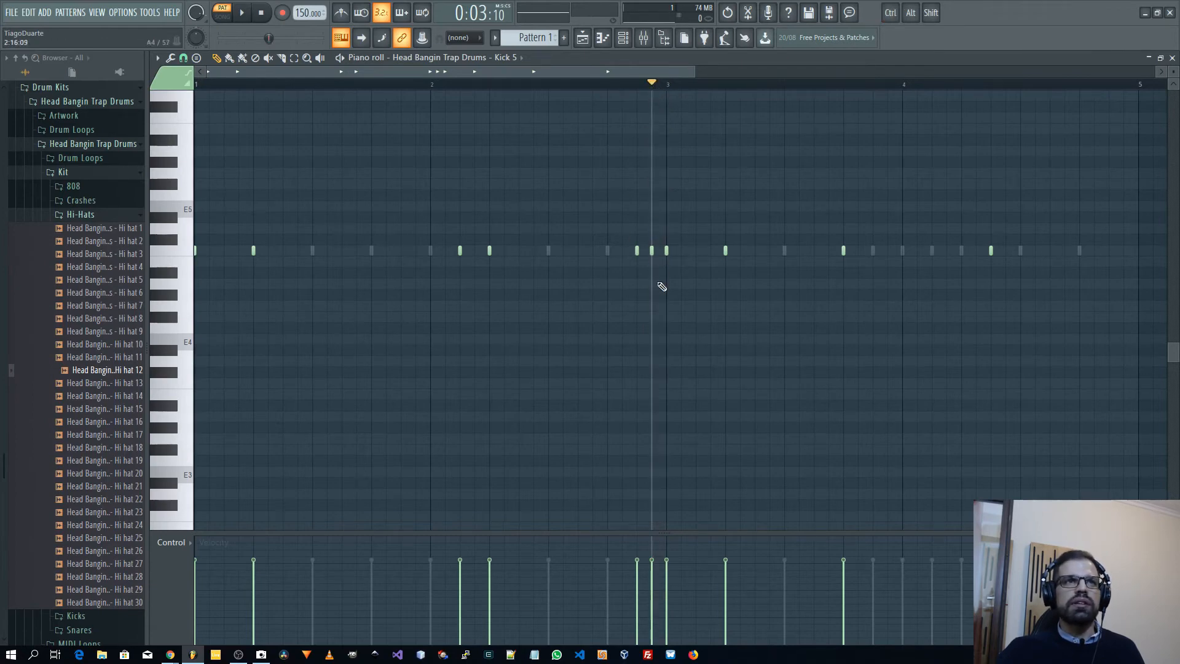
Set the snap to 1/2 beat, shift the kick note just before bar 3 slightly later, and play the pattern from the start
left_click(180, 58)
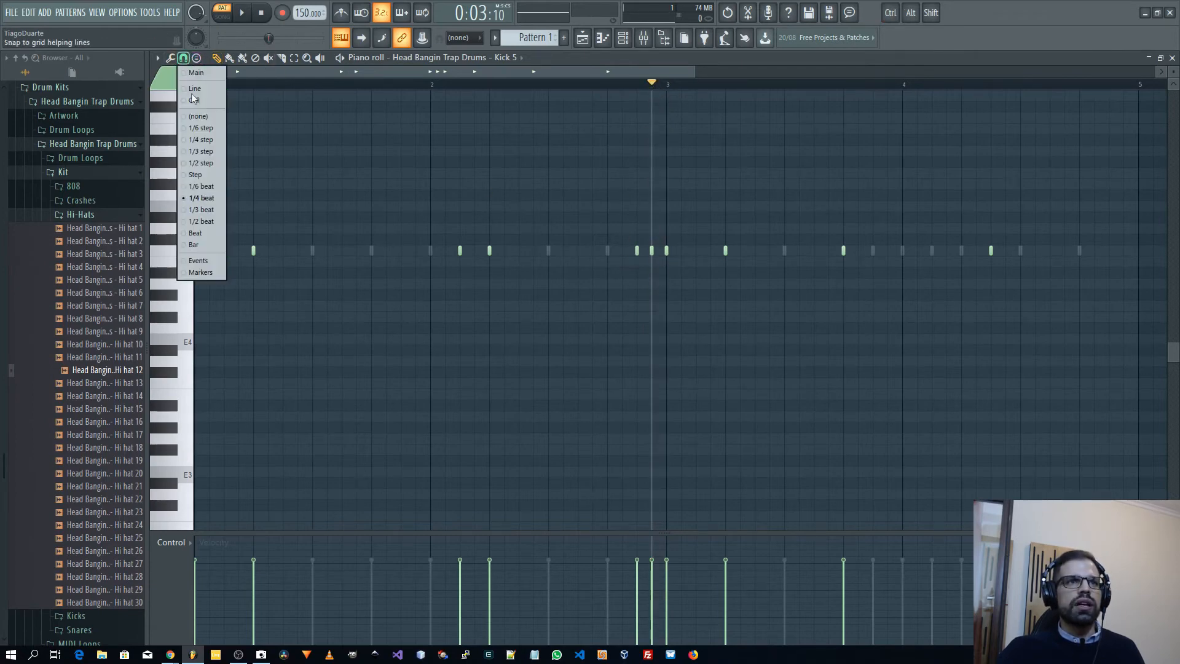
left_click(202, 222)
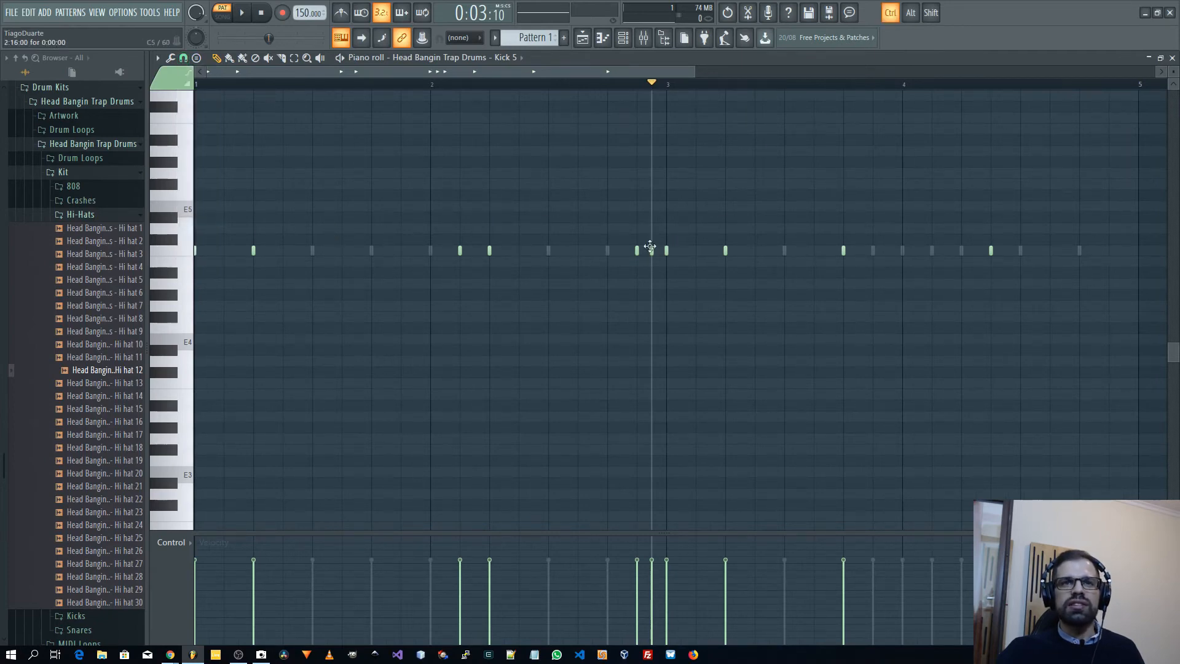
left_click_drag(647, 235, 655, 258)
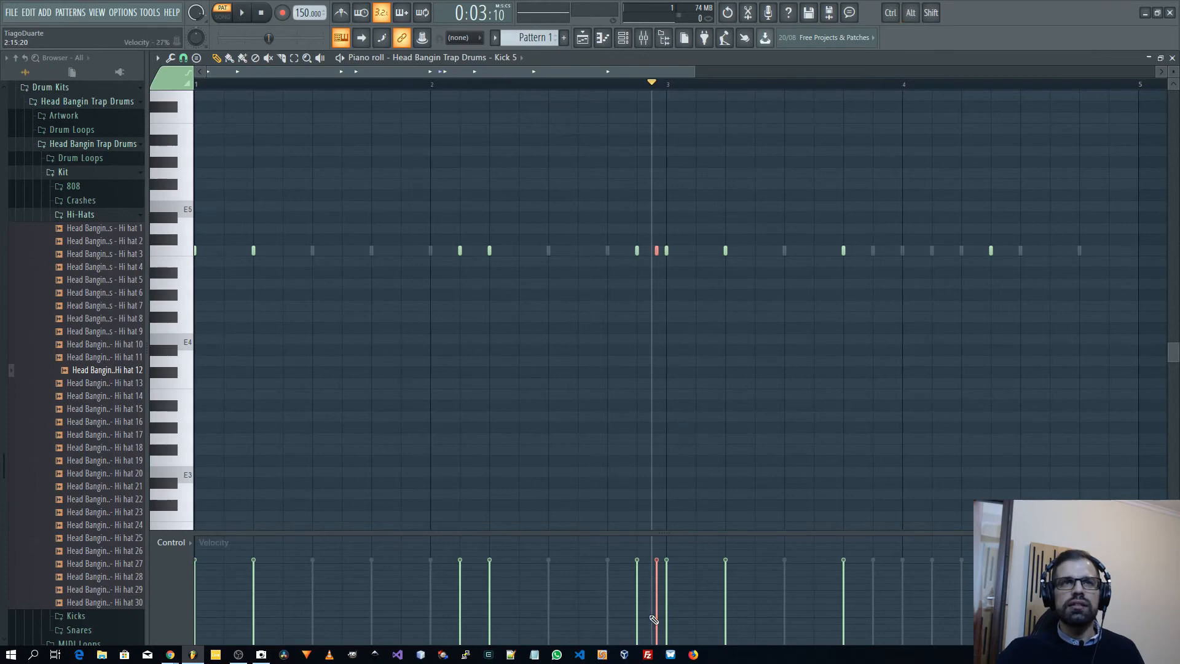
left_click(260, 13)
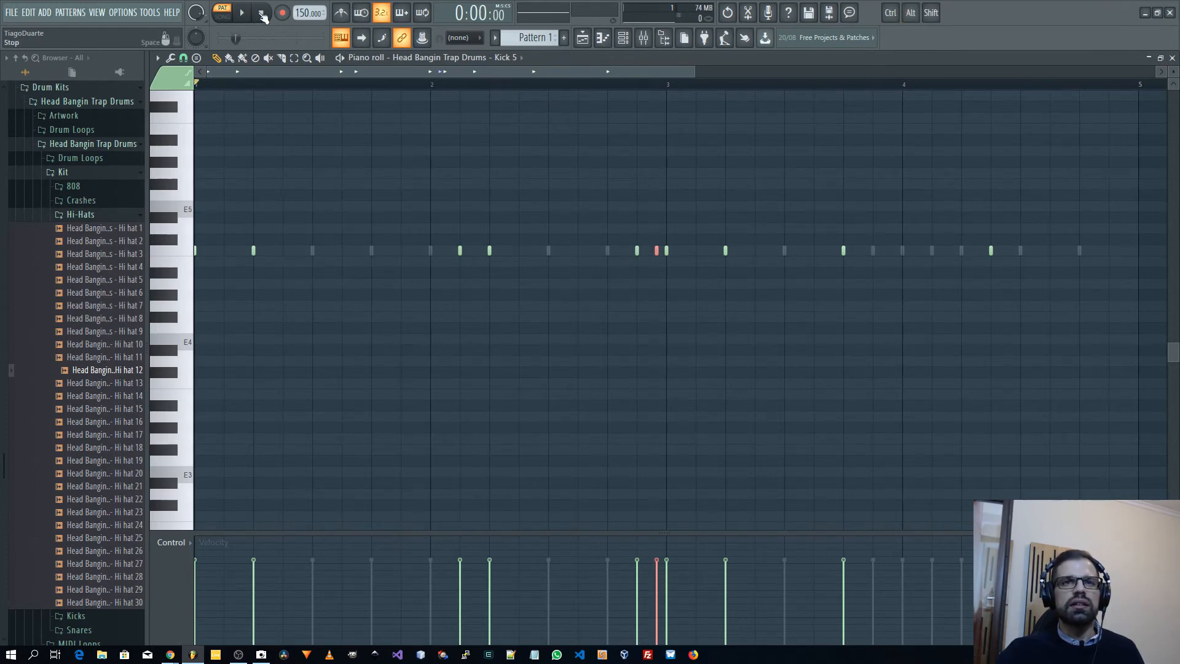
key("space")
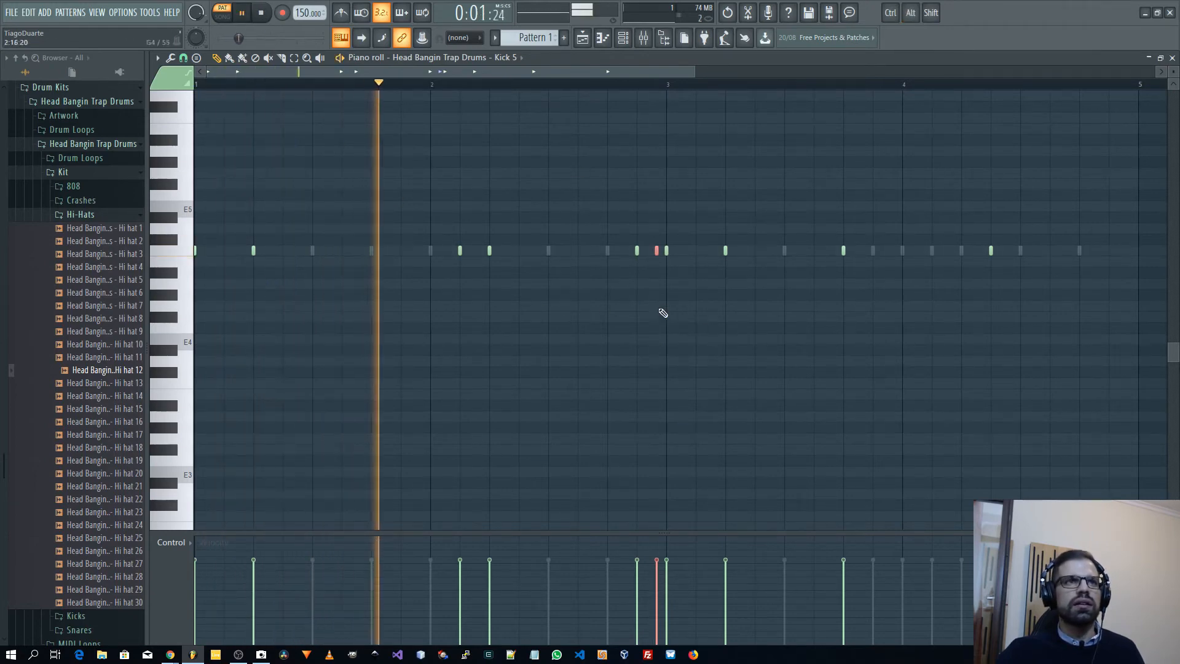
Set the piano roll snap to 1/4 beat, select the three kick notes around bar 3, and stop playback
left_click(184, 57)
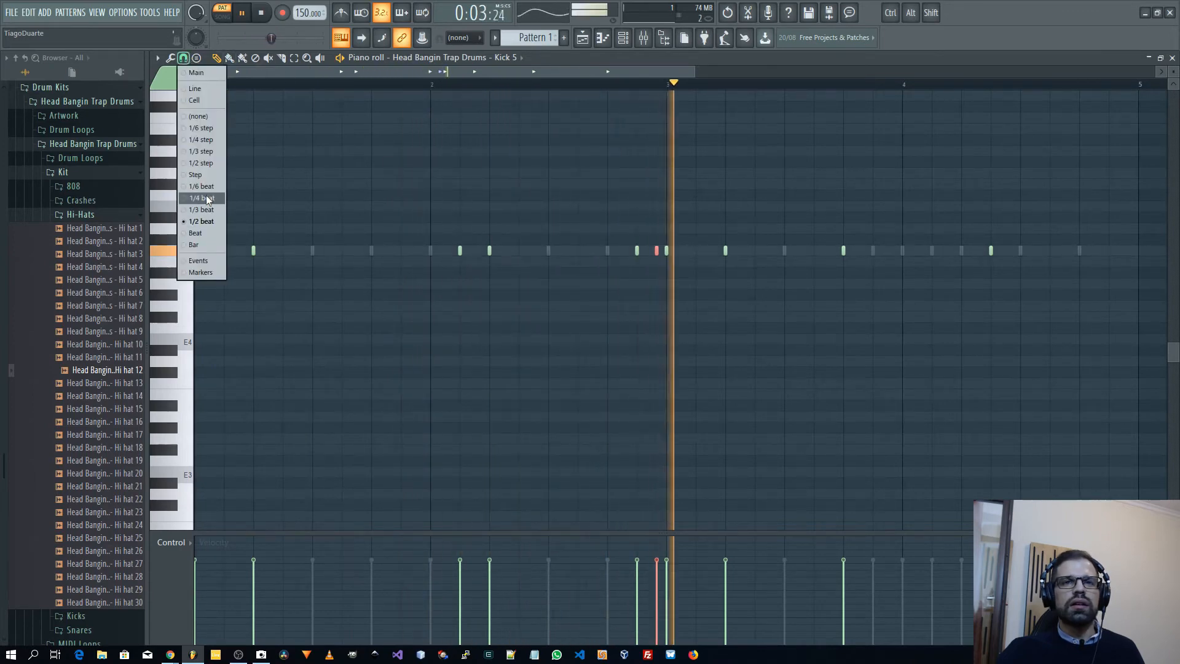
left_click(205, 194)
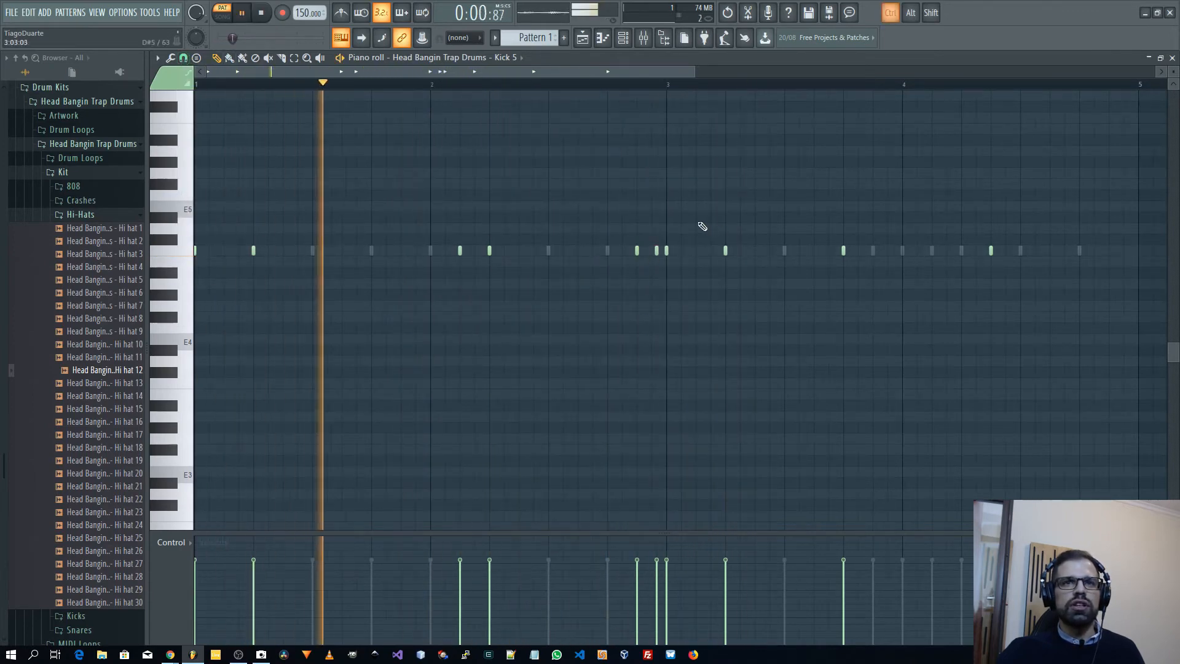
left_click_drag(701, 226, 621, 298, "ctrl")
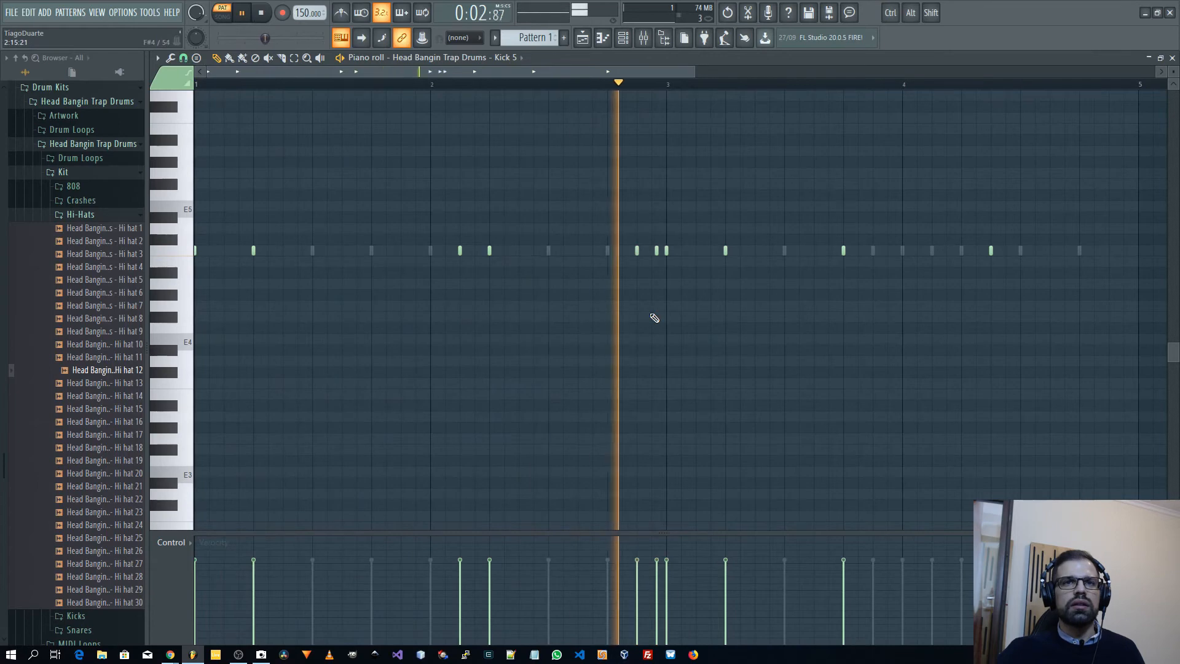
key("space")
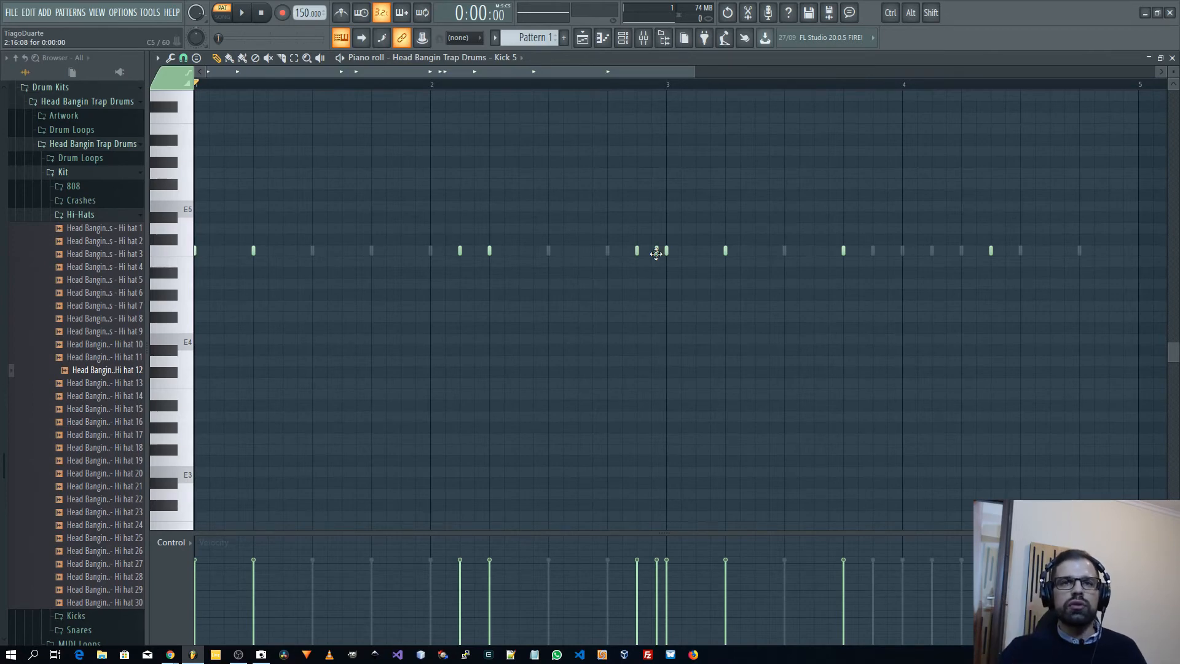
Move the middle of the three kicks around bar 3 slightly earlier, evenly between its neighbours, and play the pattern
left_click_drag(684, 224, 608, 299)
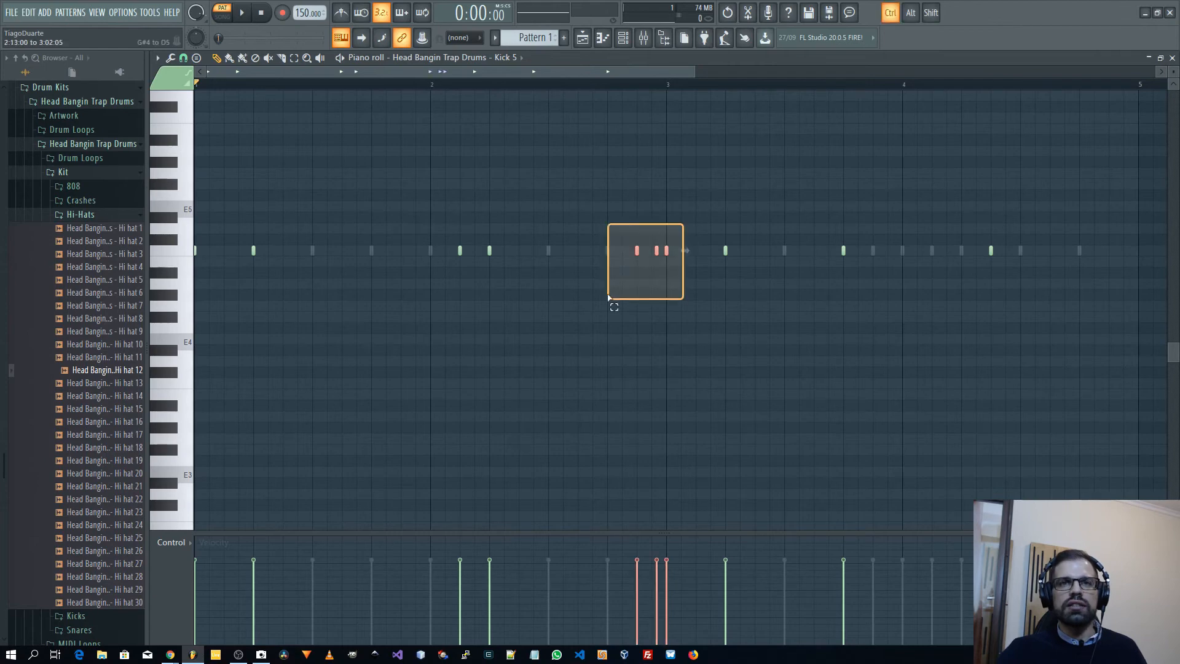
right_click(685, 305)
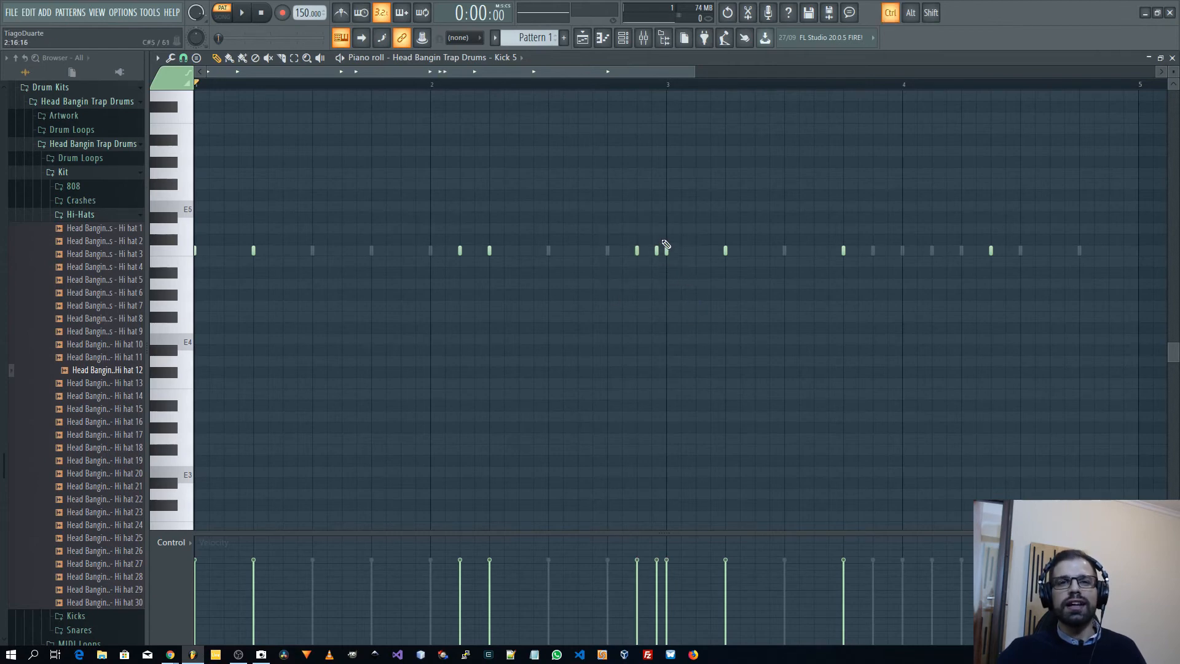
left_click_drag(664, 241, 651, 261)
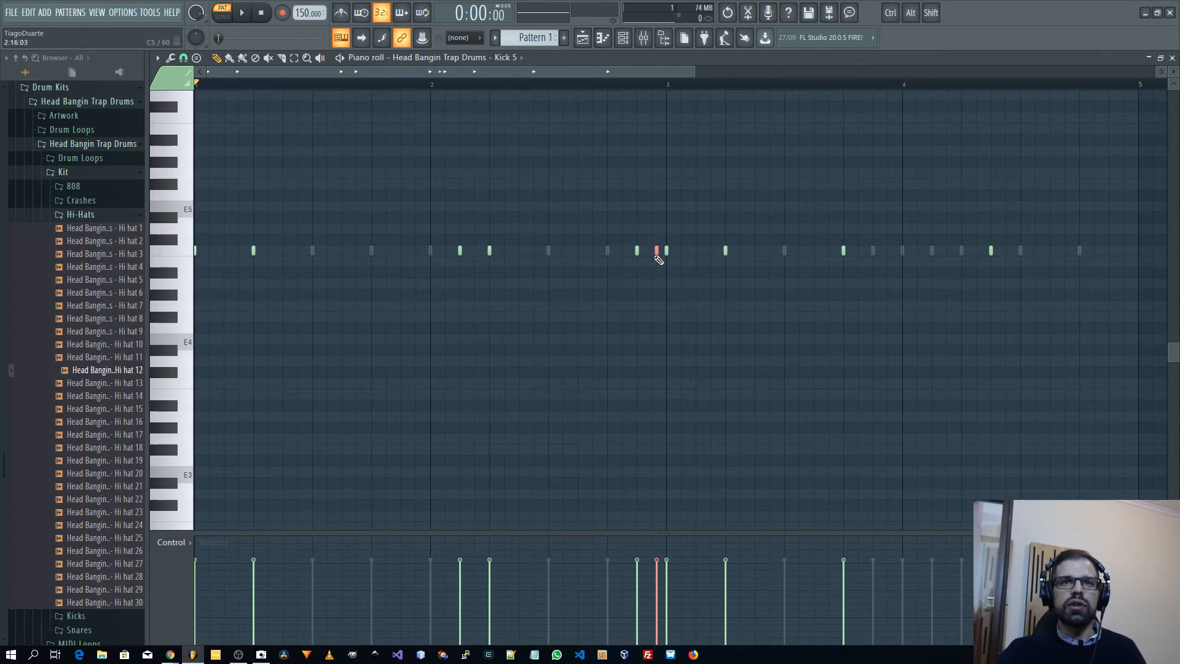
left_click(637, 250)
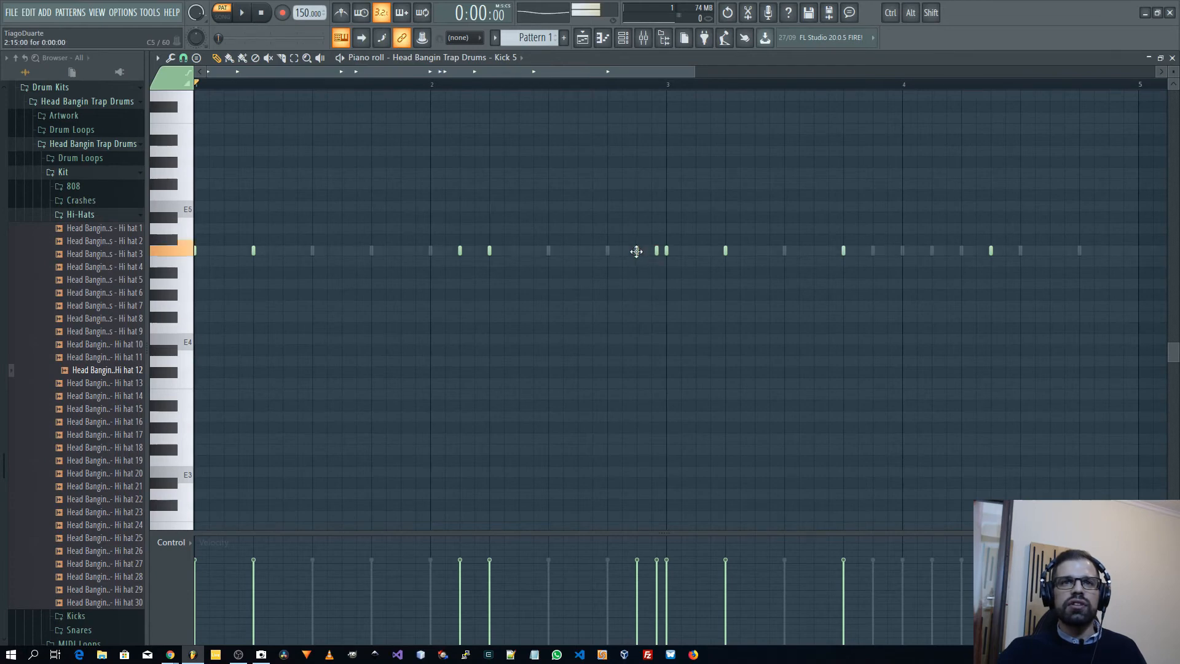
left_click_drag(657, 251, 652, 252)
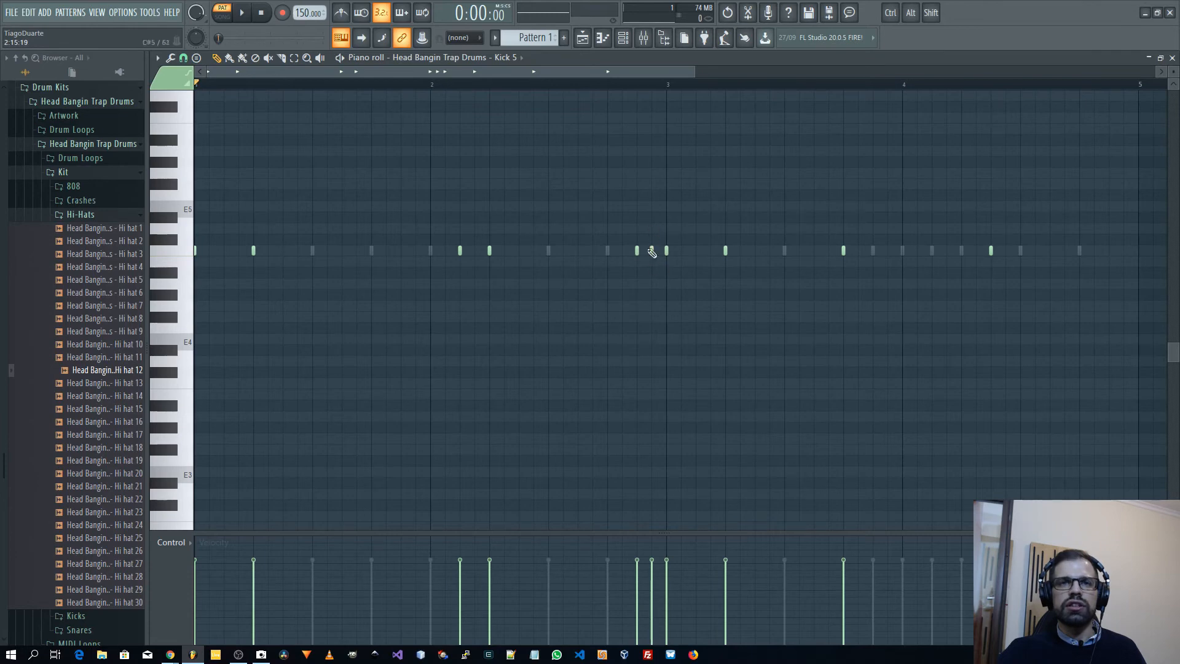
key("space")
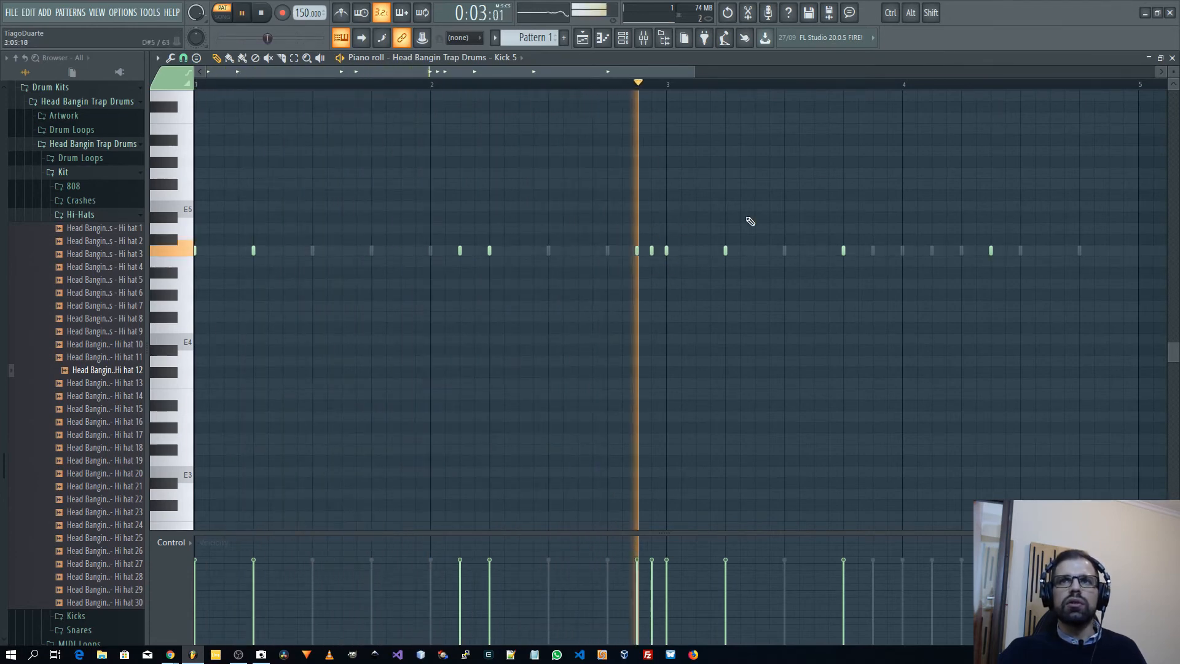
key("space")
Close the piano roll and play the pattern from the channel rack with the main swing raised
left_click(1172, 58)
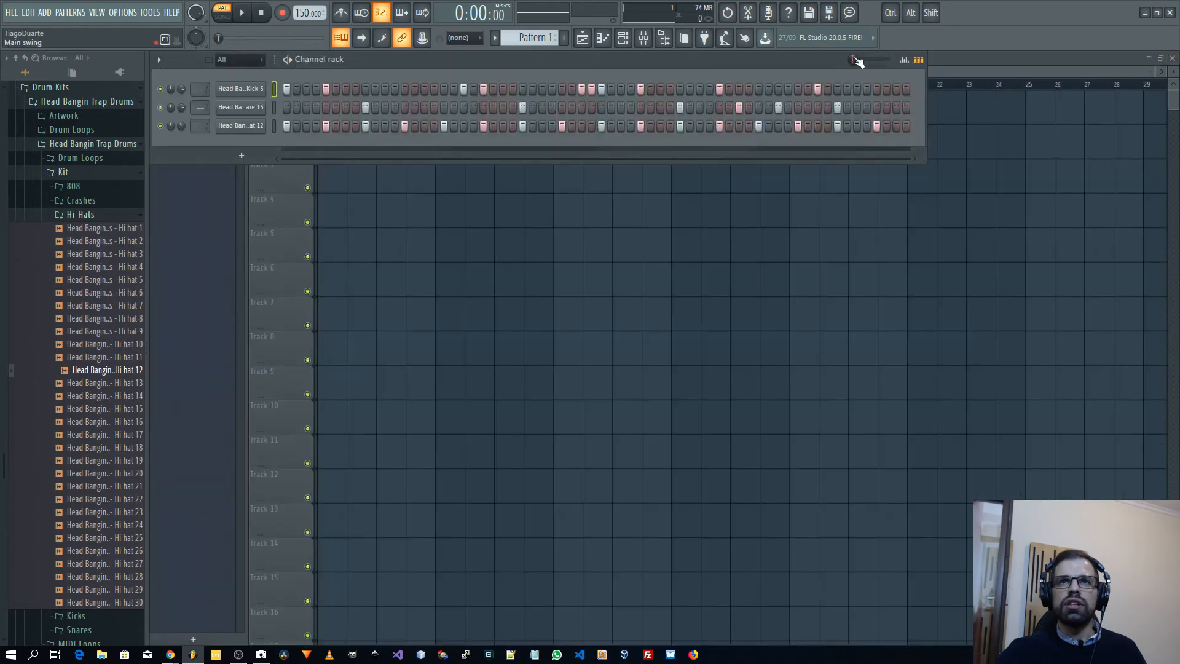
key("space")
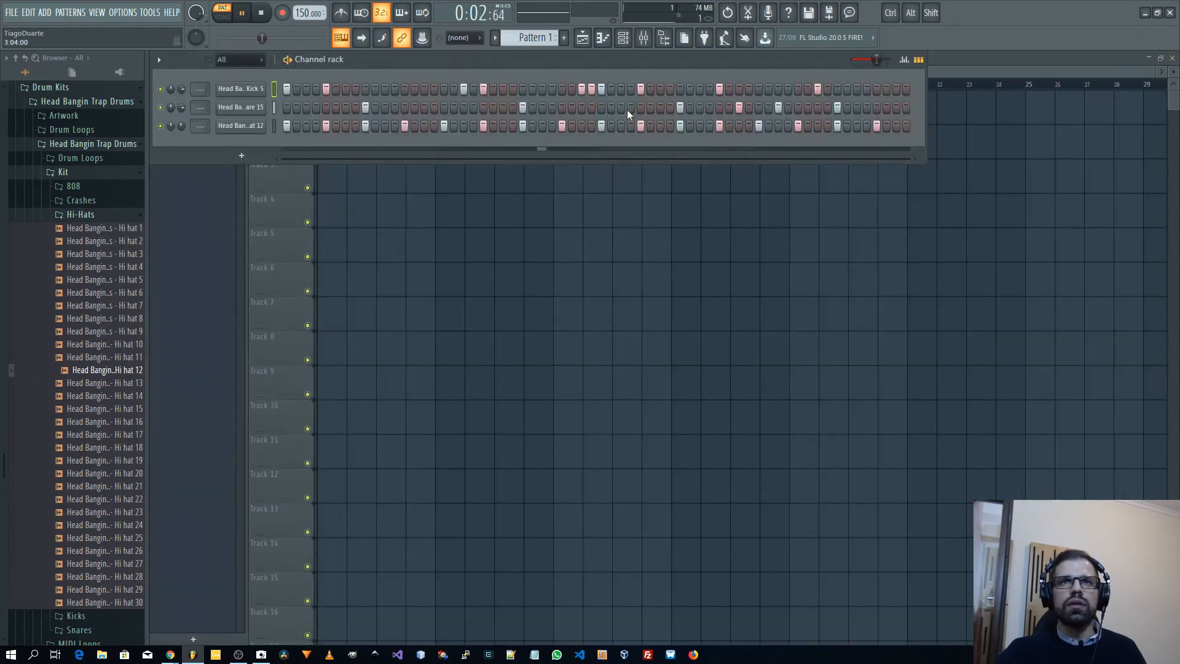
key("space")
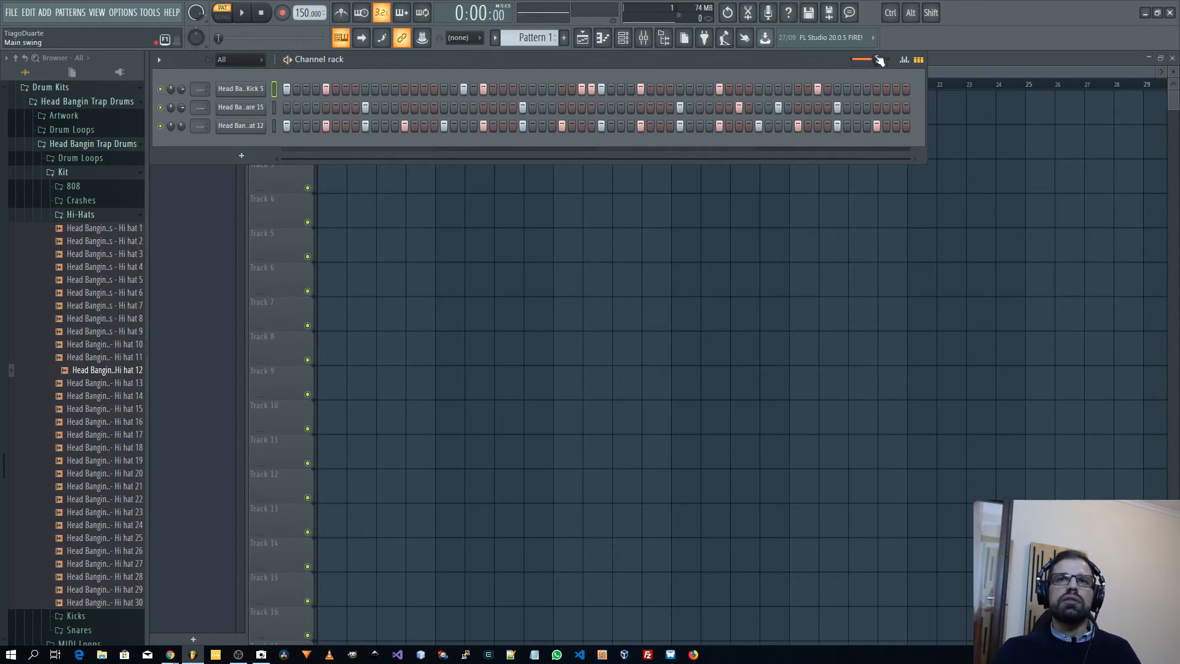
Reset the main swing to zero and set the project tempo to 96 BPM
left_click_drag(880, 60, 852, 60)
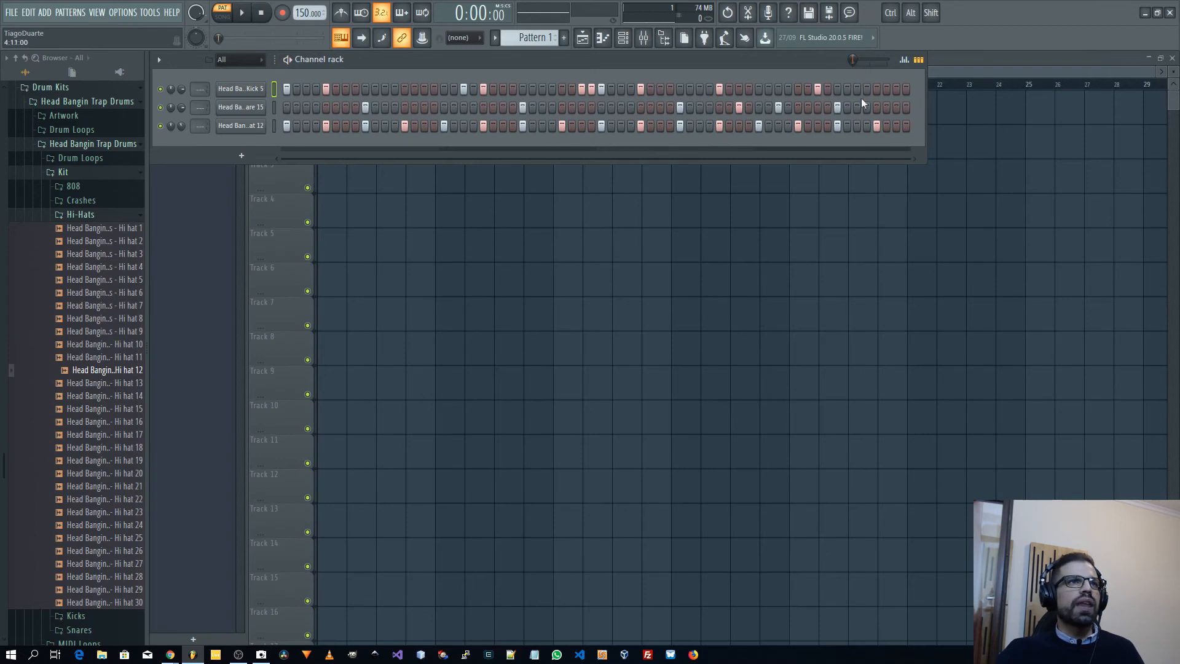
key("space")
key("space")
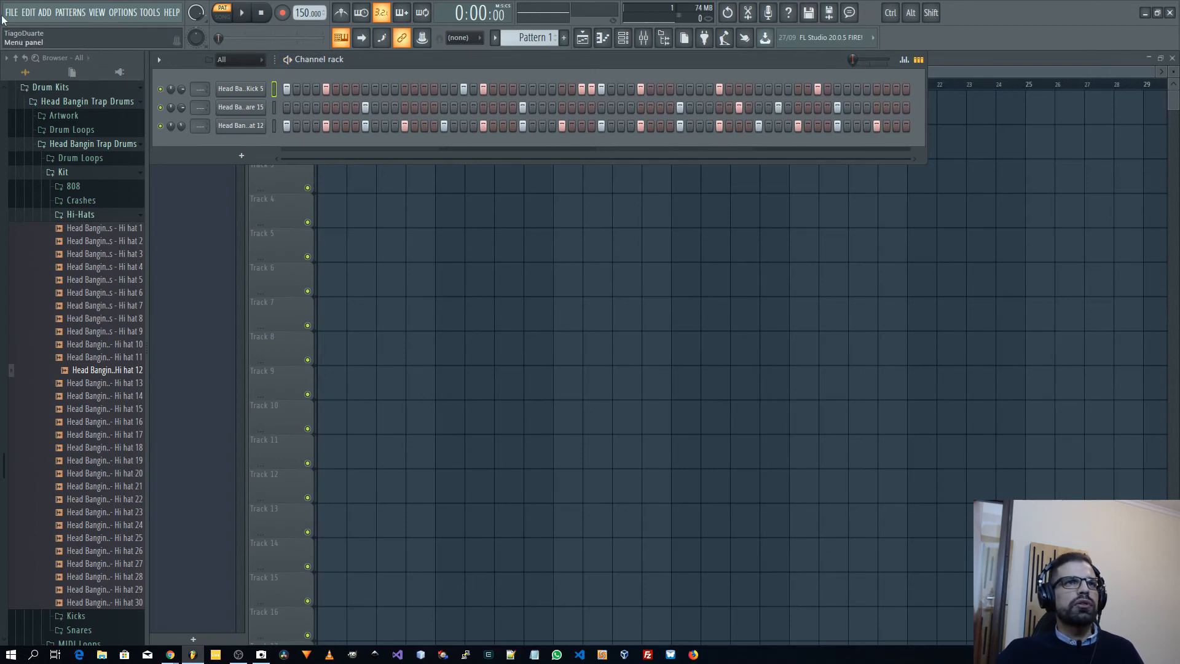
left_click_drag(309, 12, 309, 74)
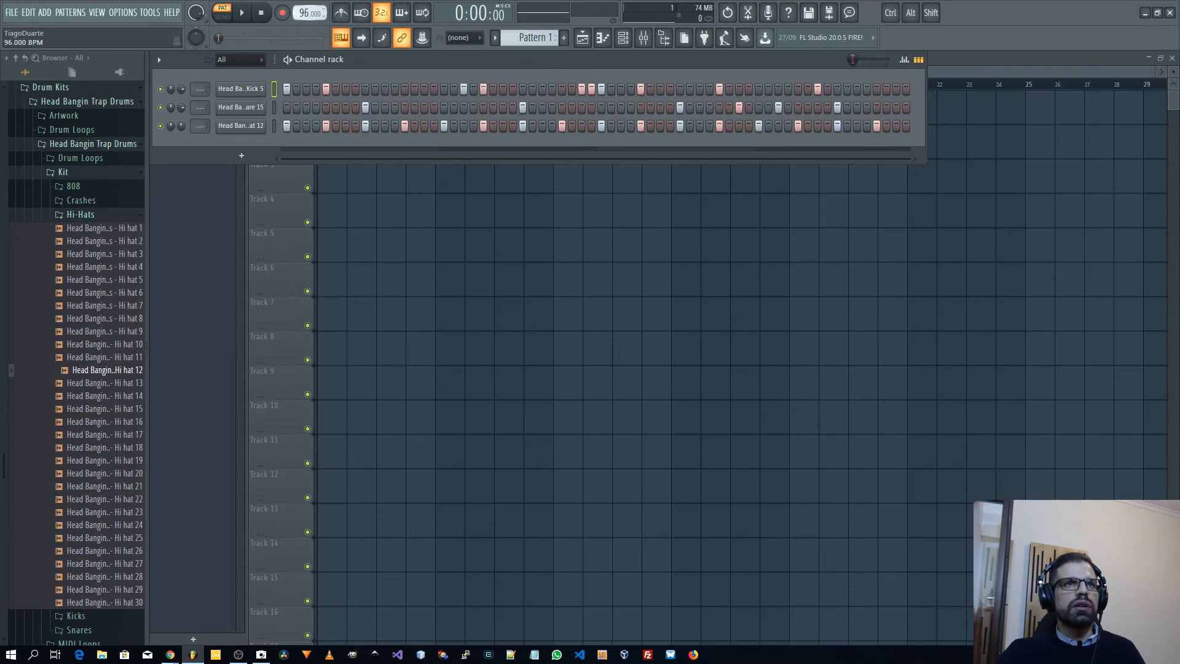
Try filling the Snare 15 channel on every 4 steps and rotating its hits to the right
right_click(255, 108)
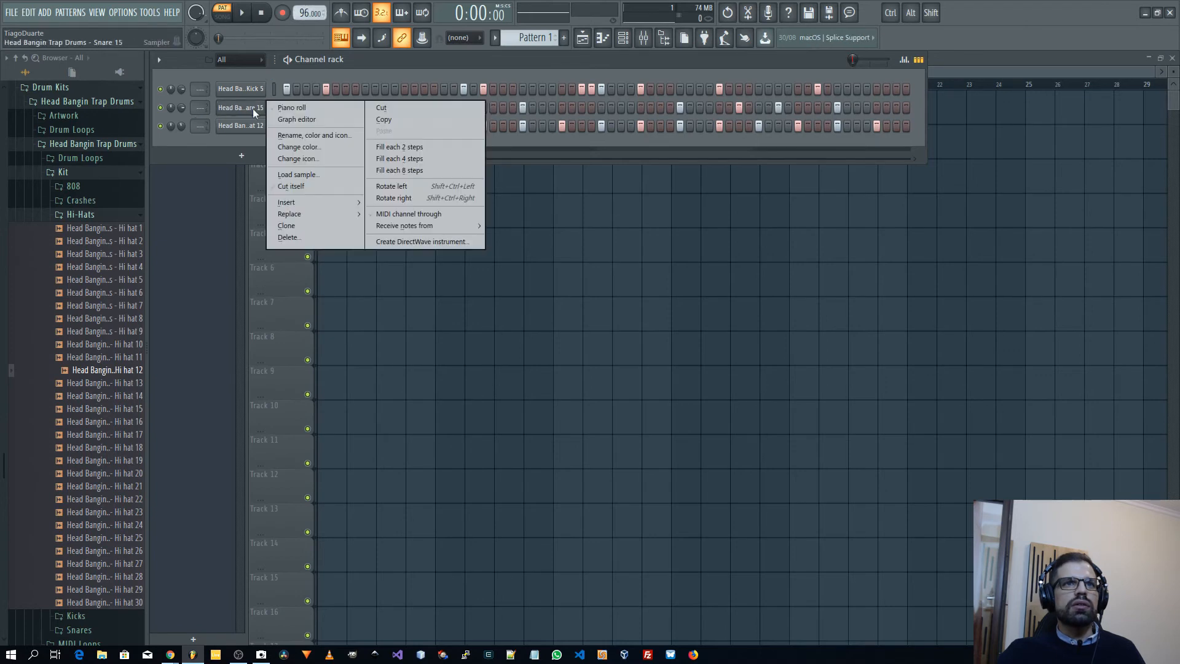
left_click(411, 159)
key("ctrl+shift+Right")
key("ctrl+shift+Right")
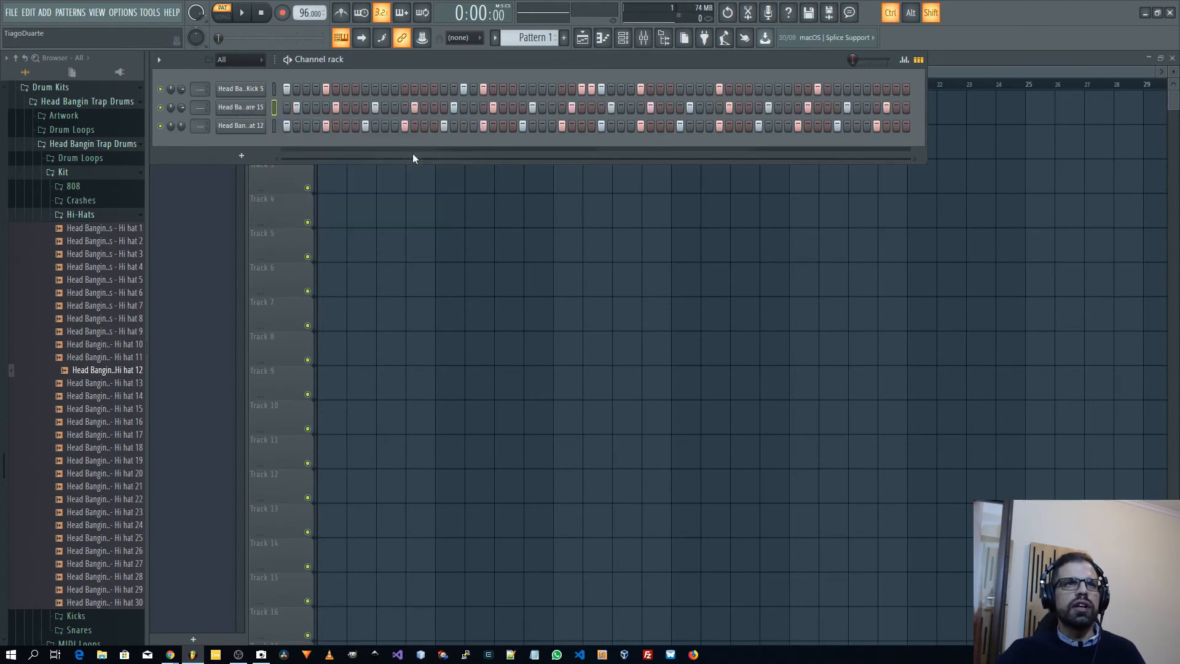
Fill the Snare 15 channel on every 8 steps and rotate the hits four steps to the right
right_click(263, 106)
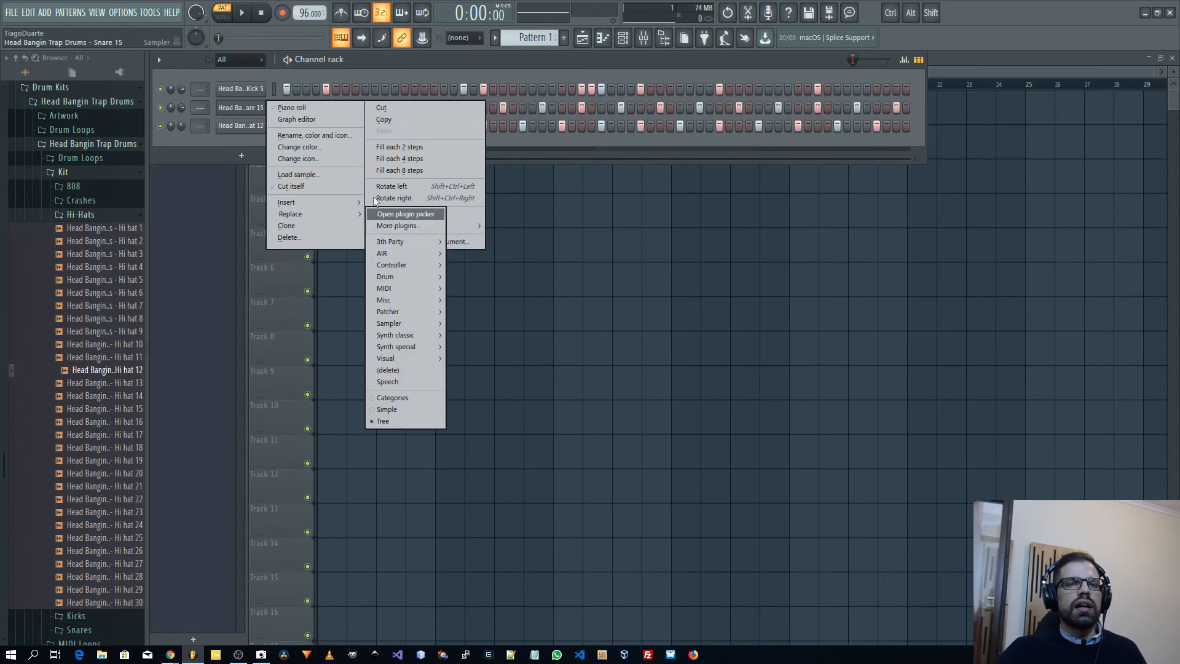
left_click(418, 170)
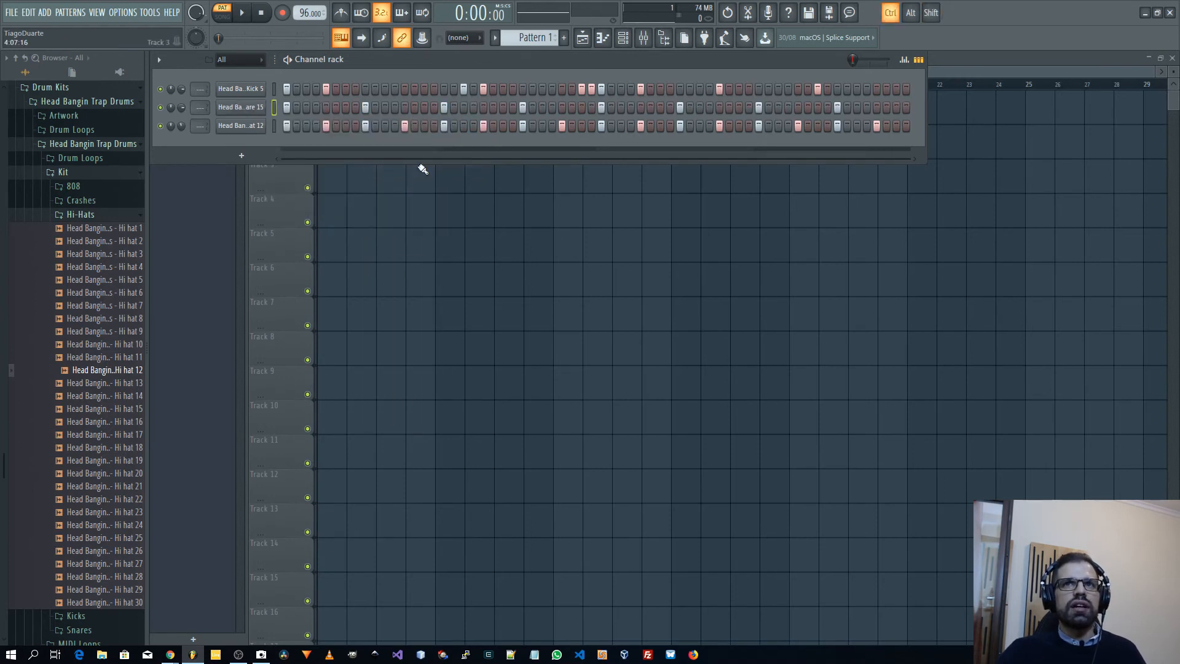
key("shift+Right")
key("shift+Right")
key("shift+Right")
key("shift+Right")
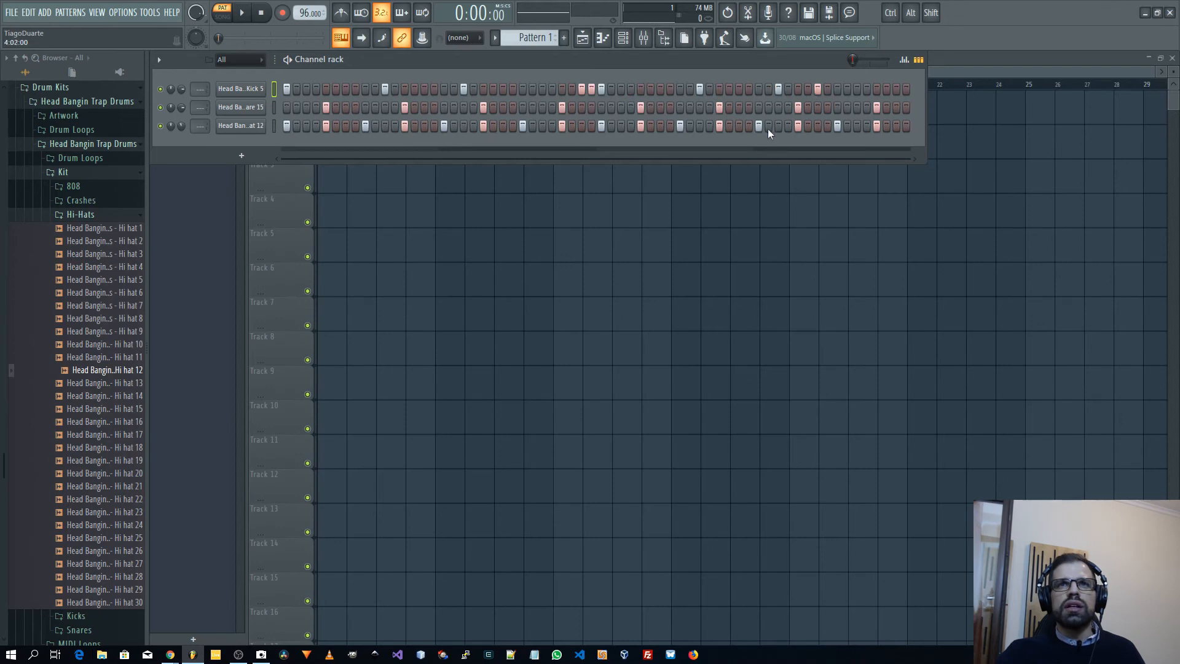
Add snare hits on steps 56 and 58 and a kick on step 59, playing the pattern to check it
left_click(827, 108)
left_click(846, 108)
key("space")
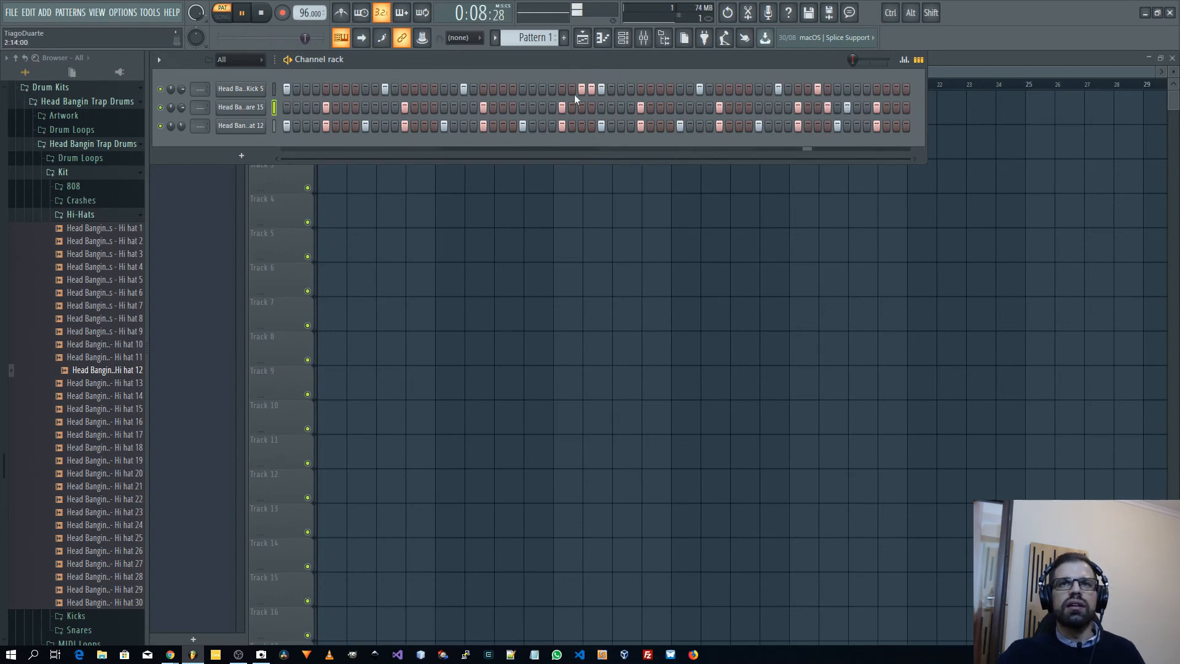
left_click(857, 89)
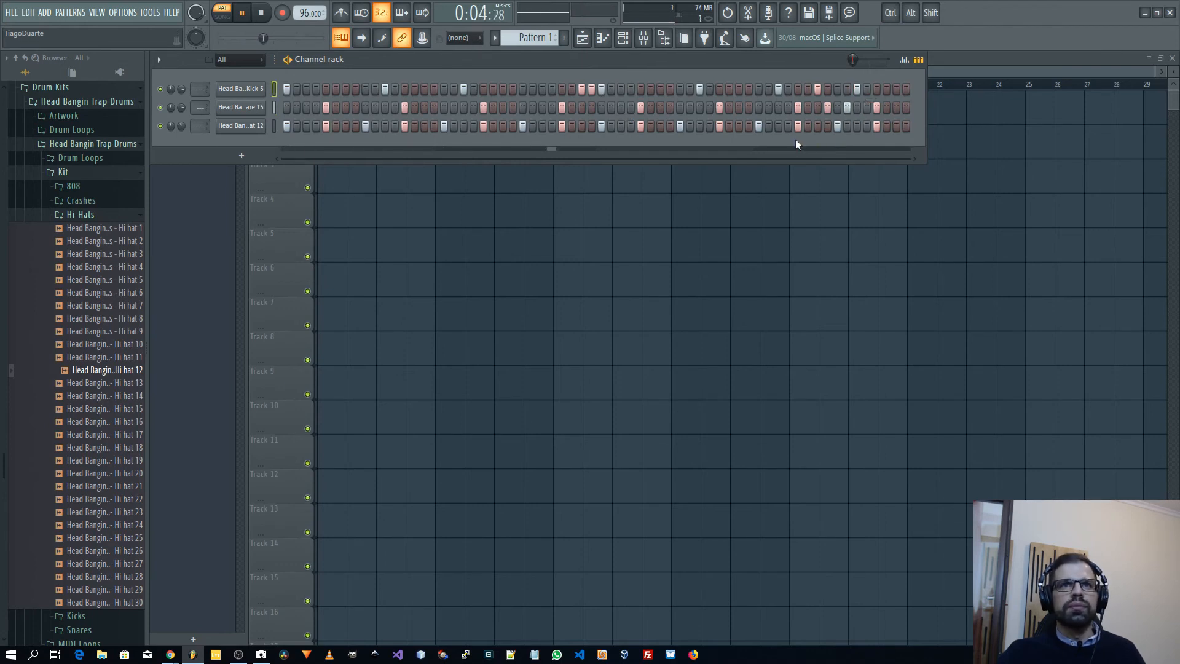
key("space")
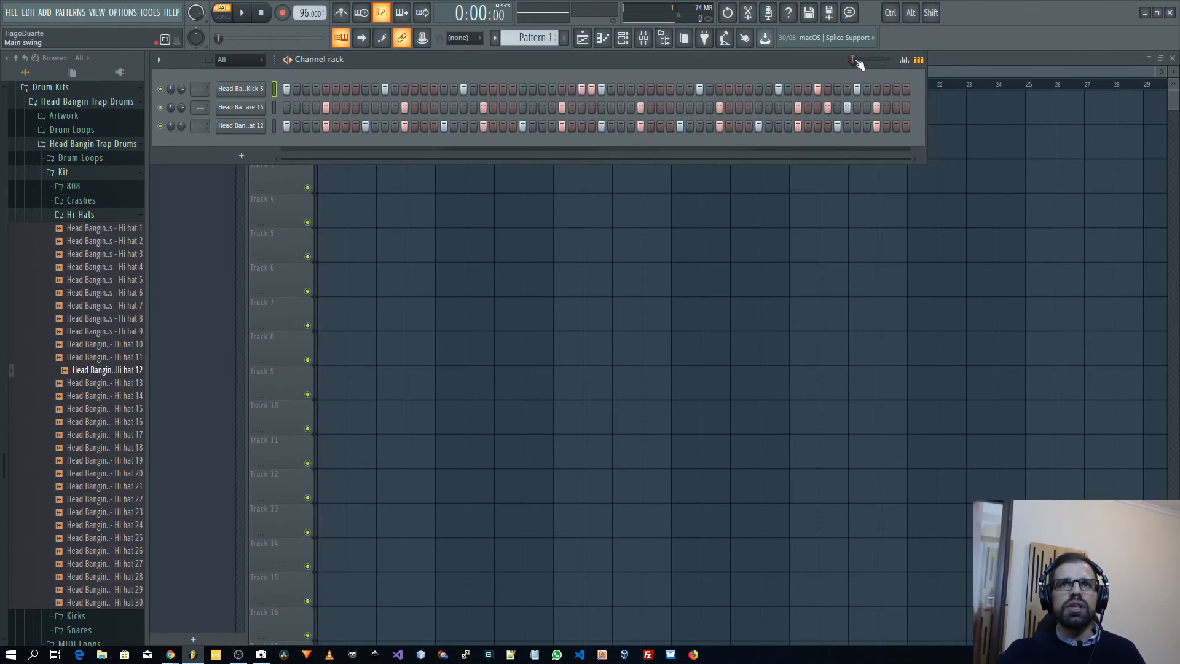
Try the pattern with the main swing raised, ease it down to about 41%, and return it to 0%
left_click_drag(853, 59, 858, 59)
key("space")
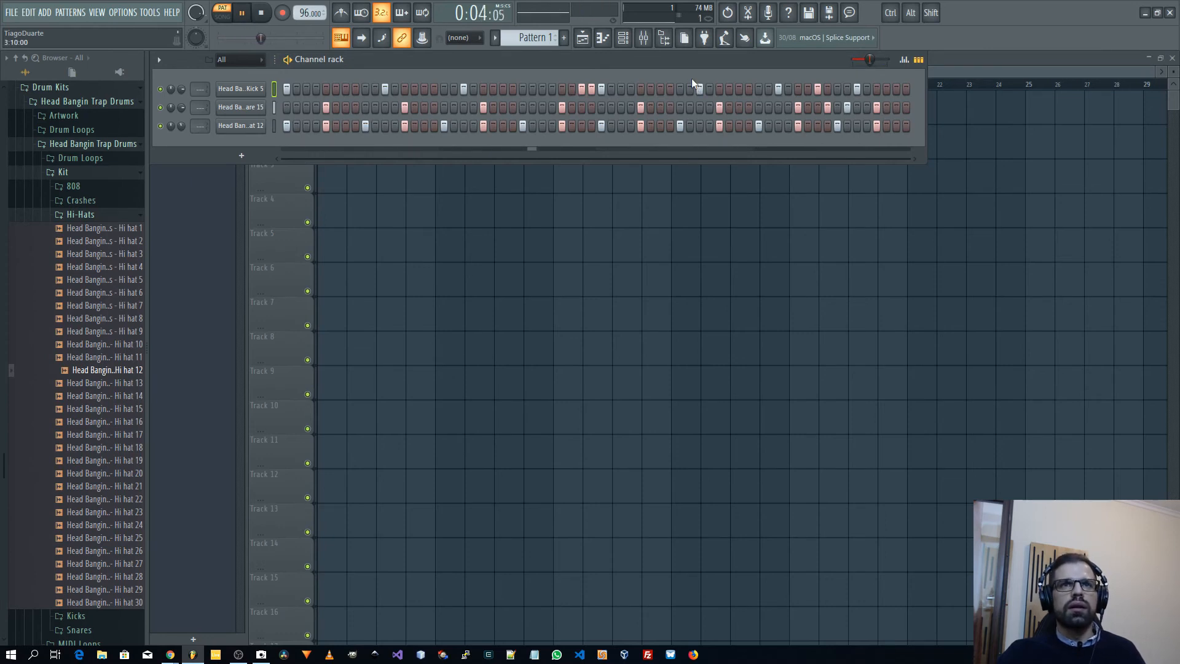
key("space")
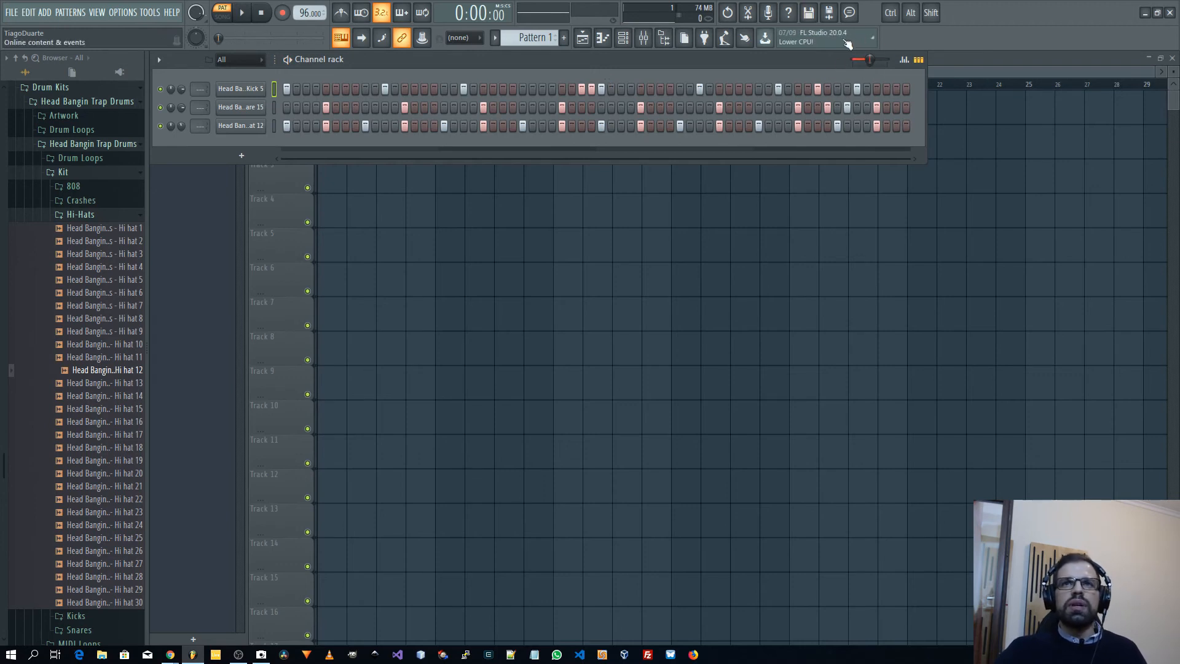
left_click_drag(869, 59, 866, 59)
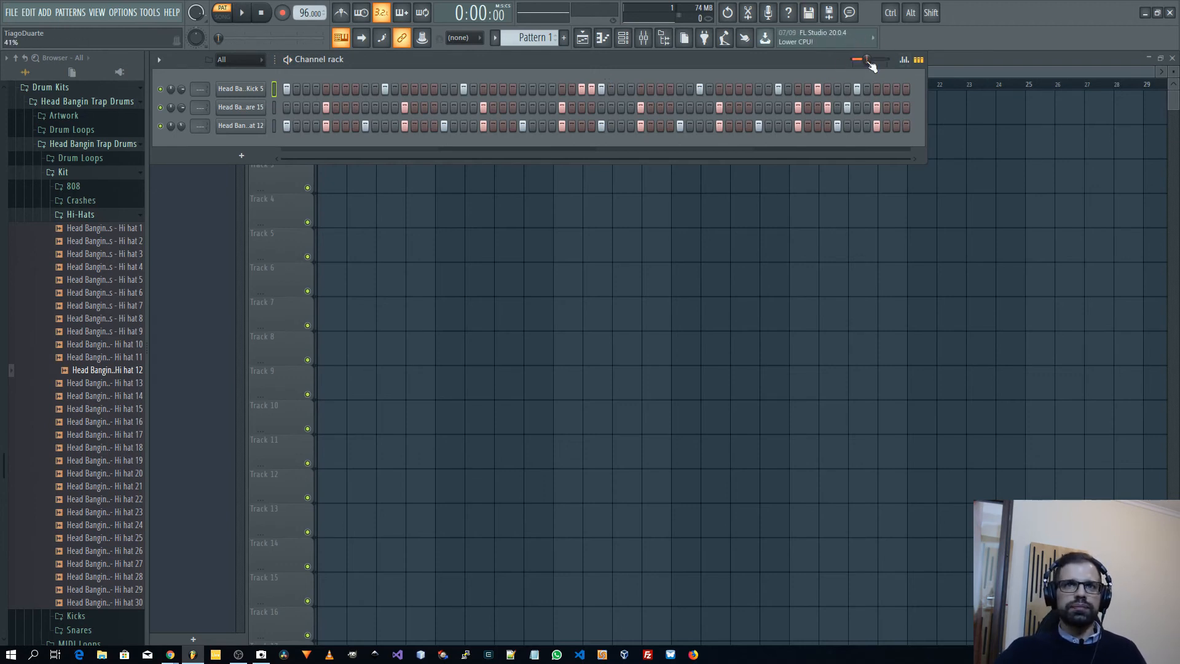
key("space")
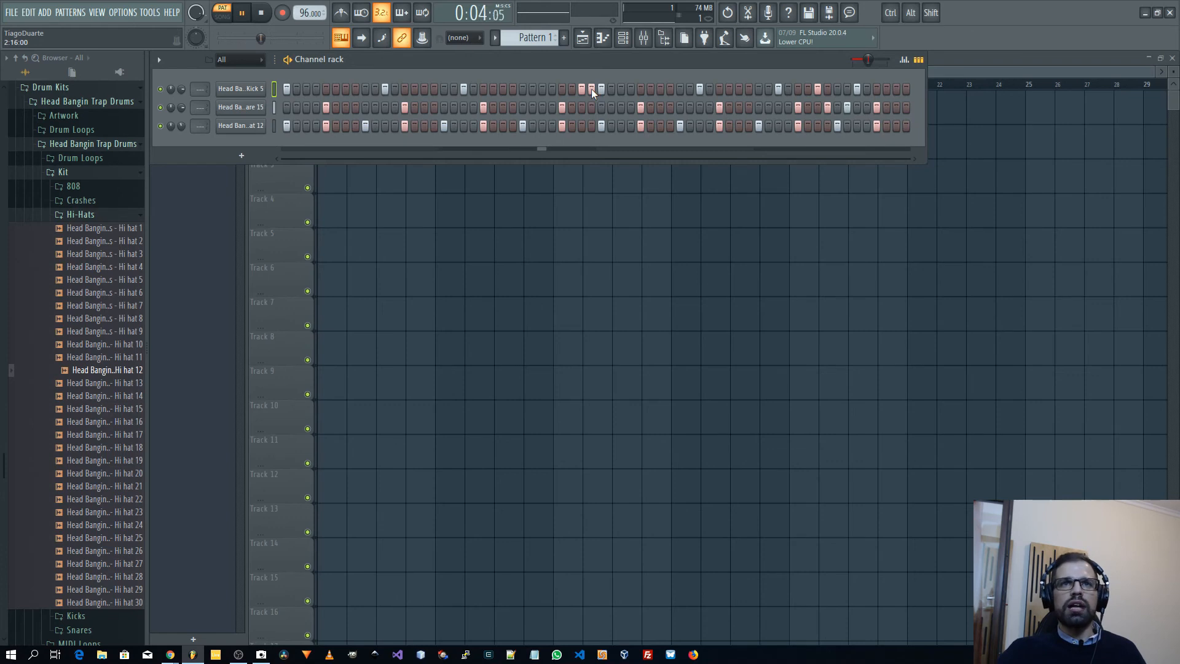
key("space")
left_click_drag(868, 60, 851, 61)
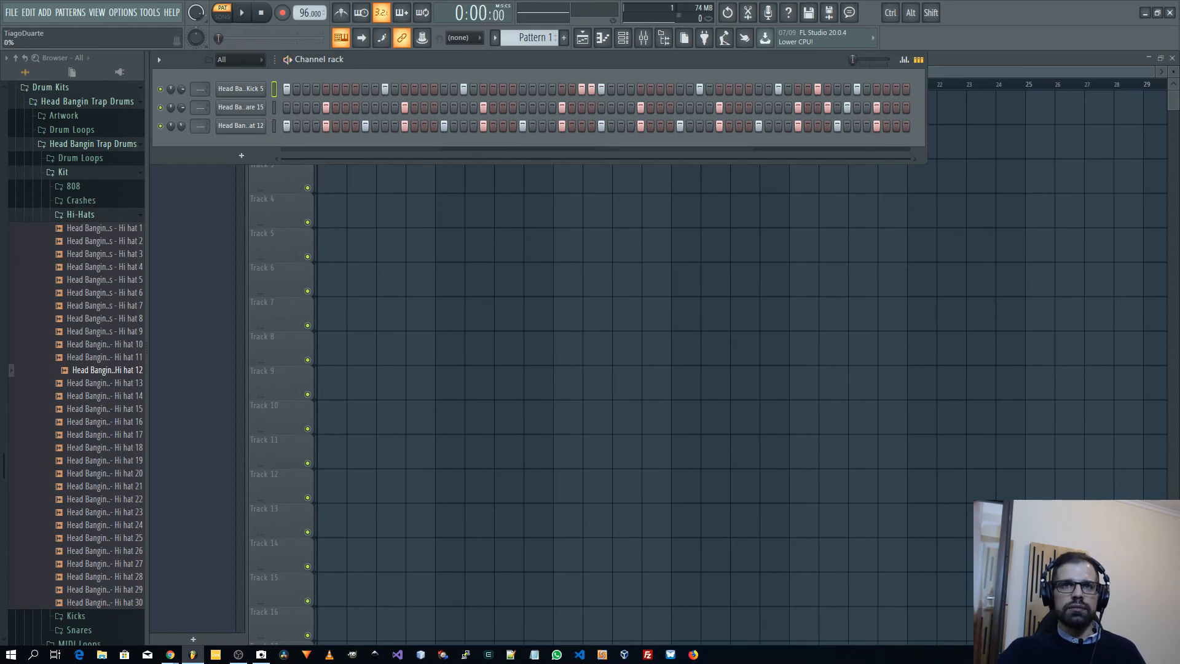
Open the Kick 5 piano roll and shift the kick note just before bar 3 slightly later, to 2:16:07, off the grid
right_click(261, 89)
left_click(293, 91)
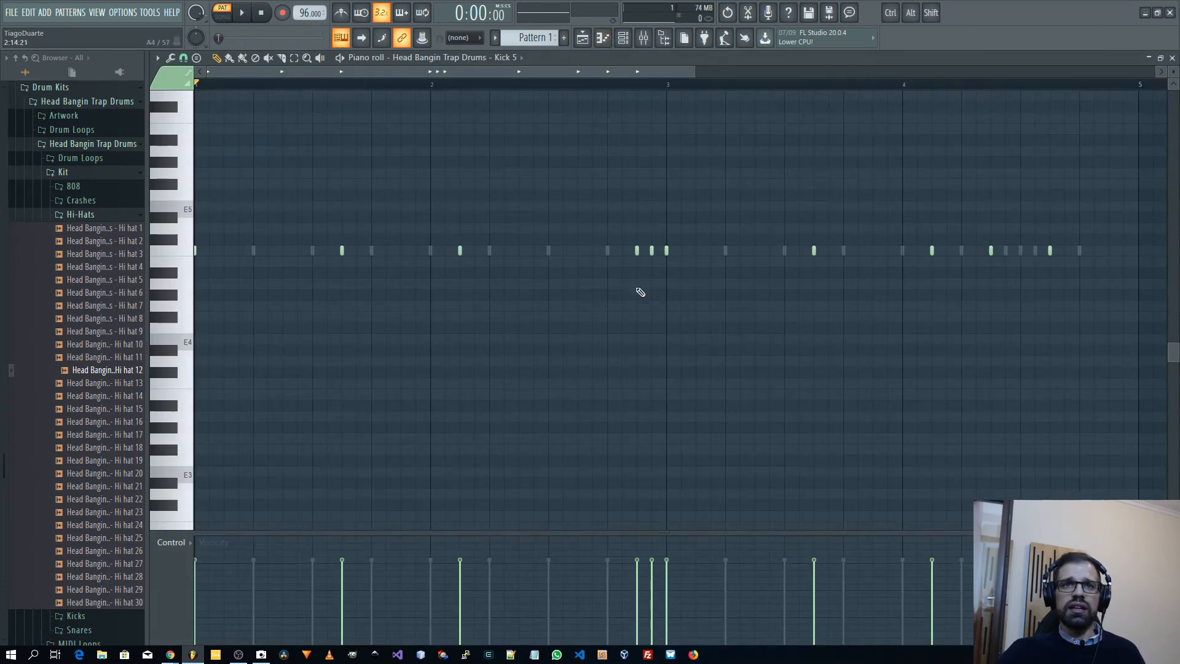
scroll(646, 304, "up", 2)
left_click_drag(654, 235, 678, 258)
key("alt")
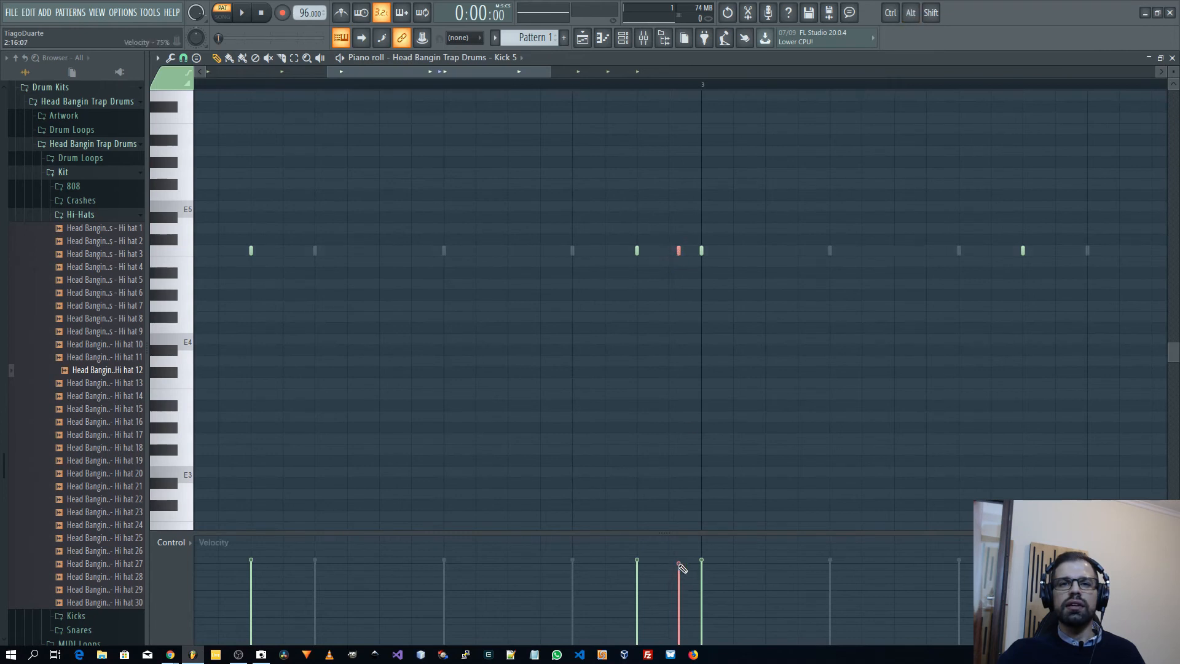
Lower the velocity of the shifted kick note just before bar 3 and play the pattern from the start
left_click_drag(679, 561, 680, 598)
scroll(711, 453, "down", 1)
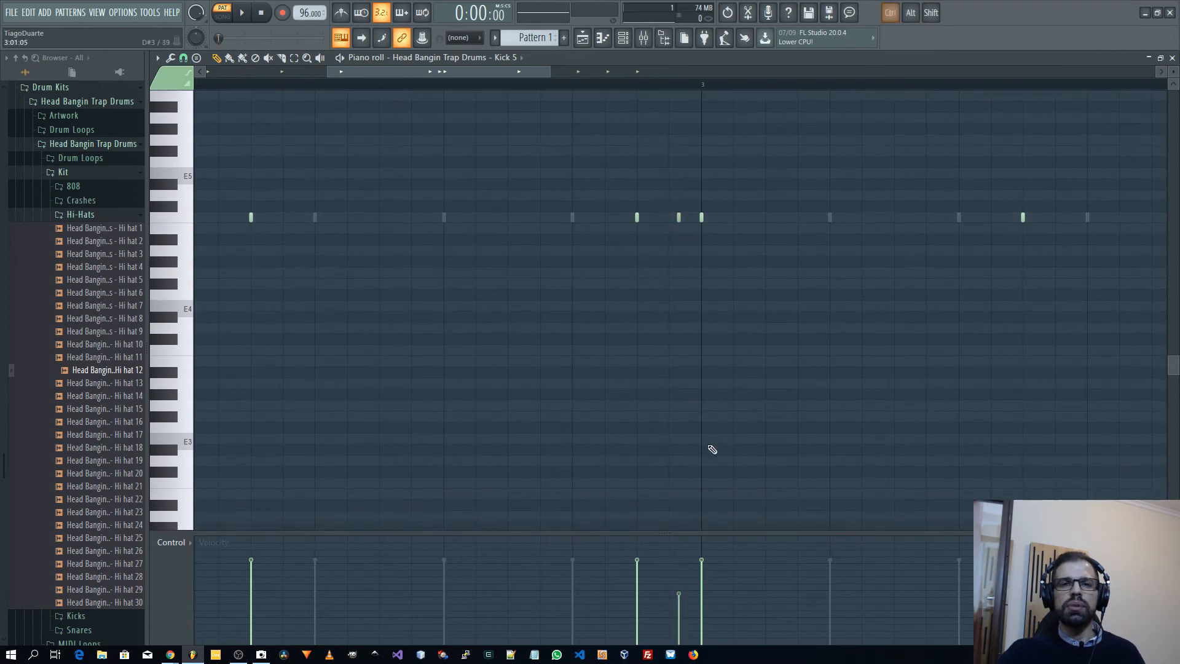
scroll(711, 453, "down", 4)
scroll(593, 440, "up", 2)
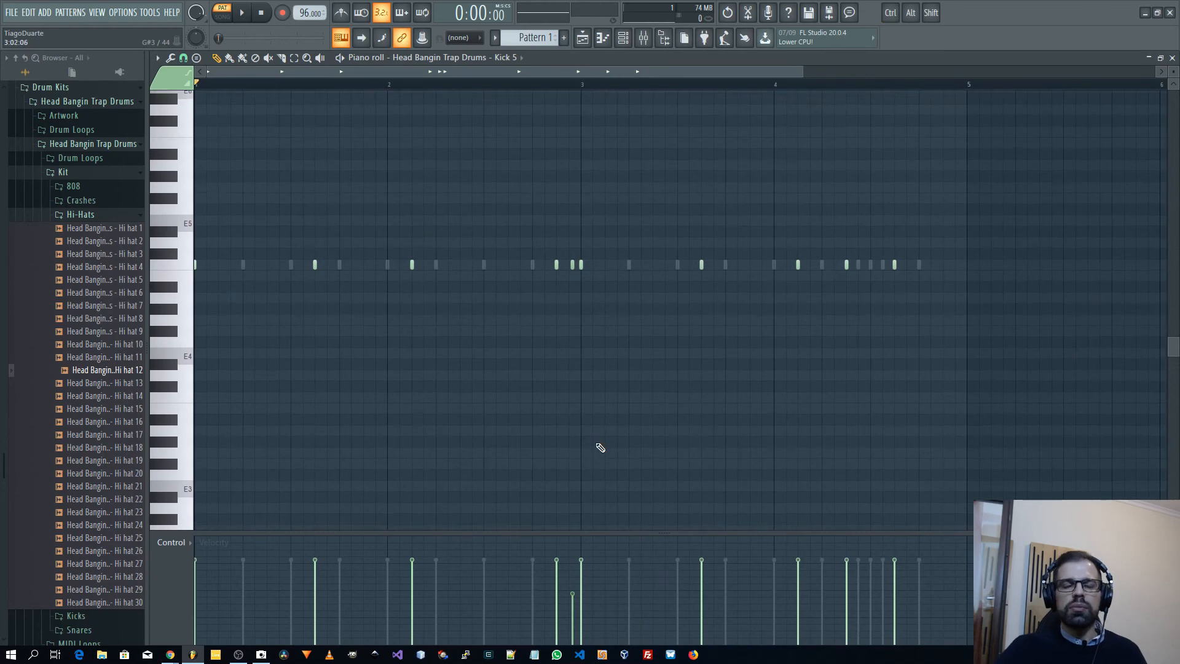
key("space")
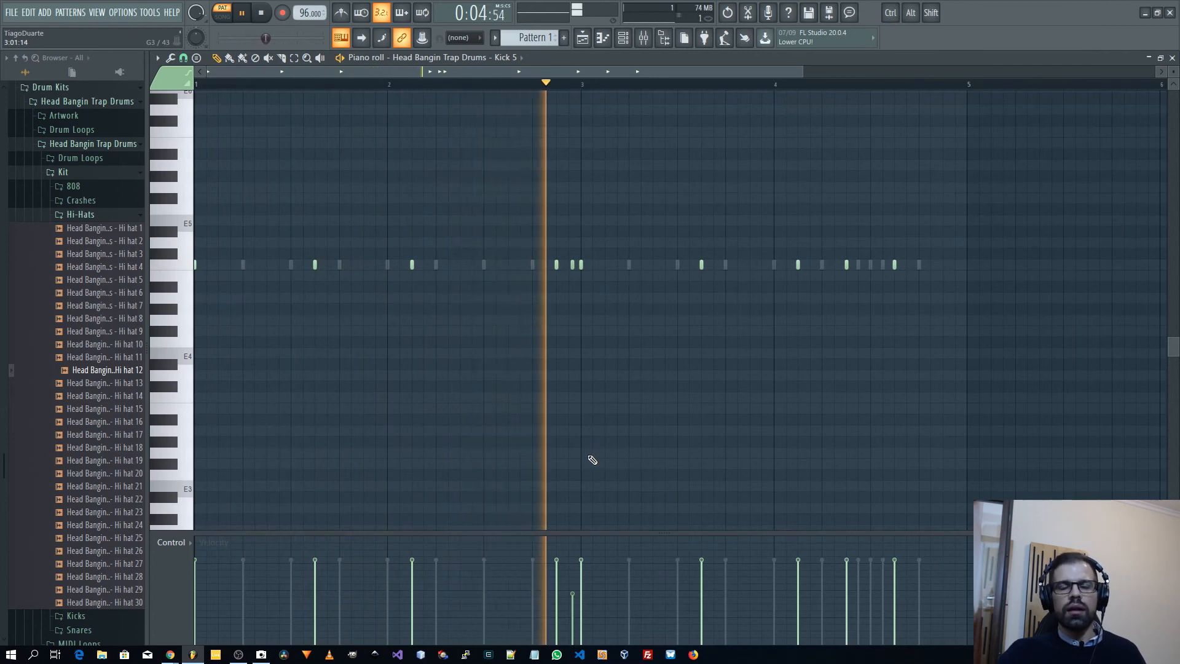
key("space")
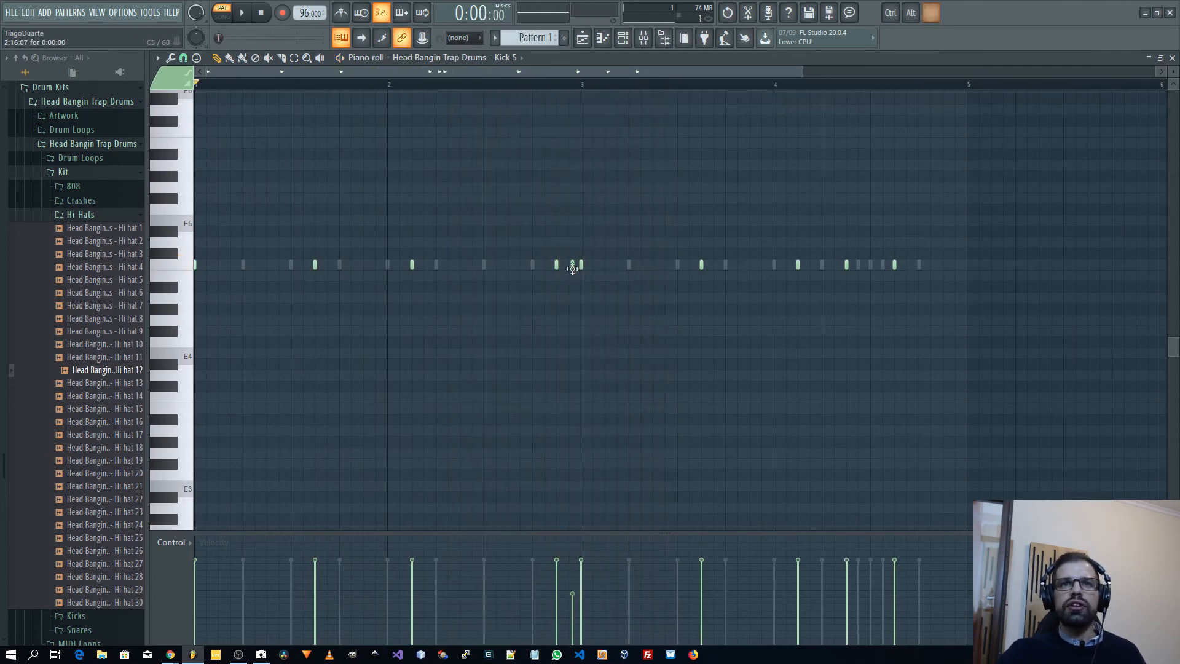
Copy the softened kick note into bar 3 at about 3:10:05, ahead of the existing kick, and set its velocity to 54%
left_click_drag(572, 265, 700, 265)
scroll(693, 274, "up", 6)
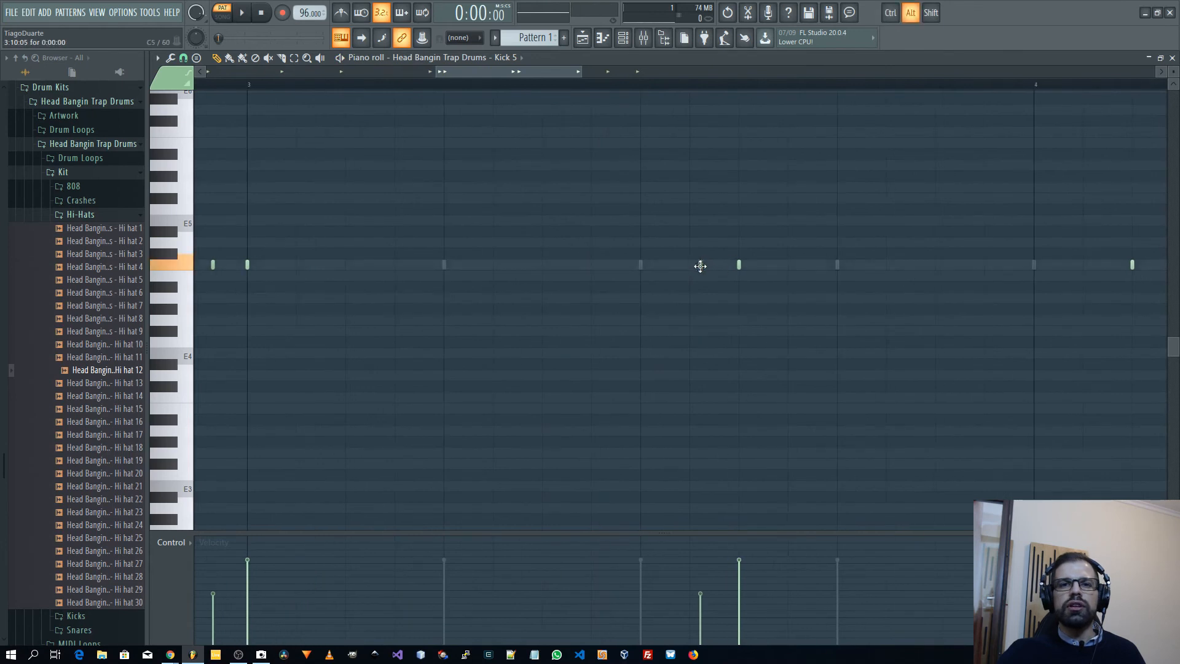
left_click_drag(700, 595, 700, 586)
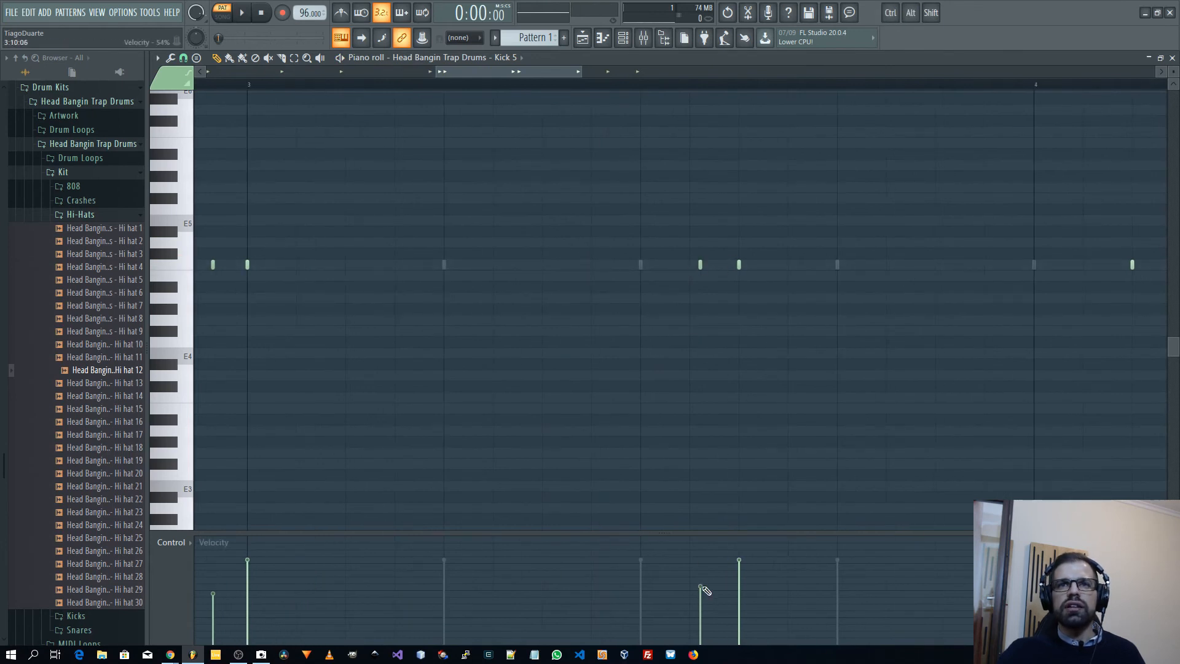
Copy the softened kick into bar 4, nudge it off the grid to about 4:04:08 with a lower velocity, and play the pattern
key("shift")
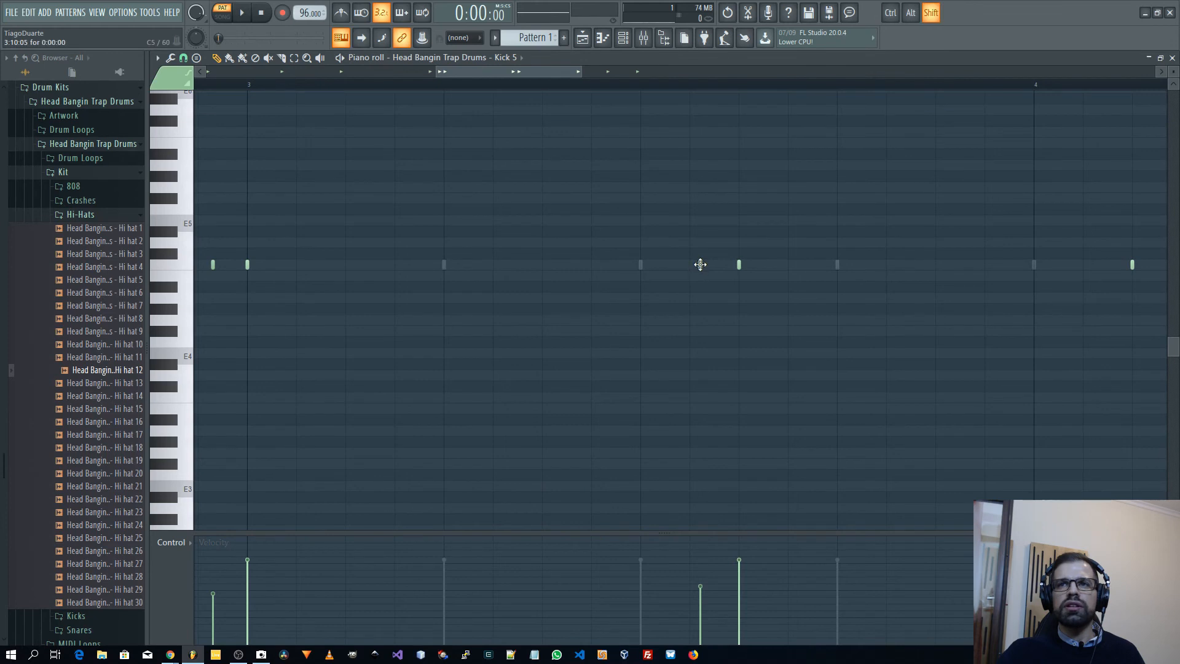
left_click_drag(700, 264, 1001, 292)
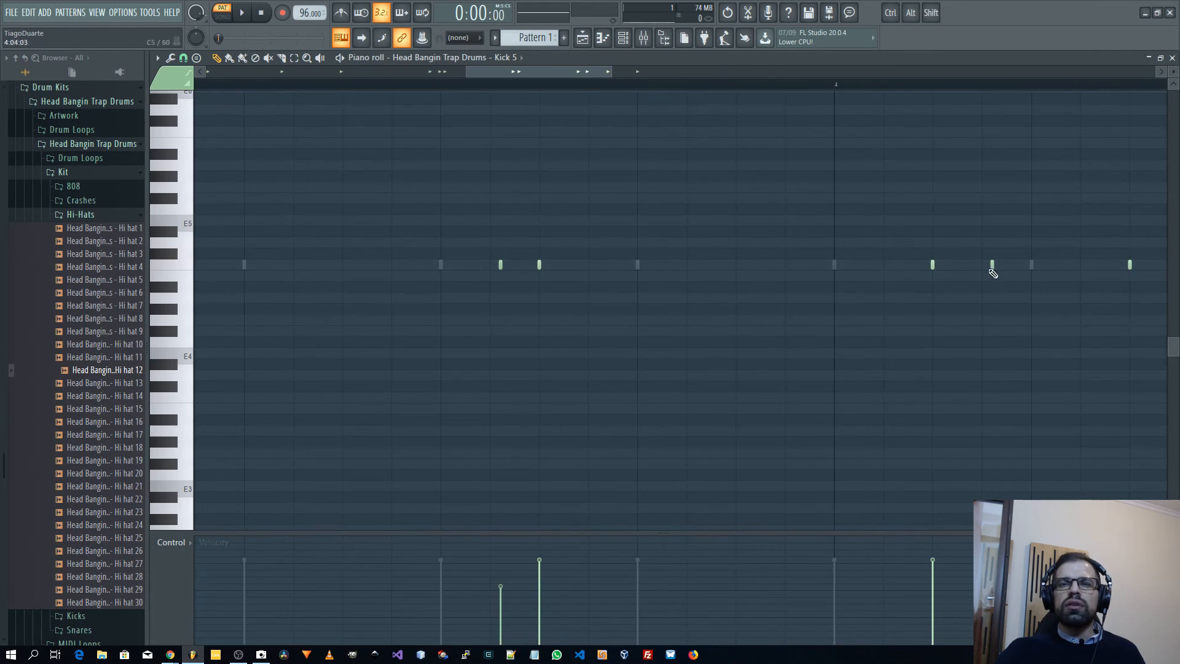
key("alt")
left_click_drag(992, 267, 1001, 266)
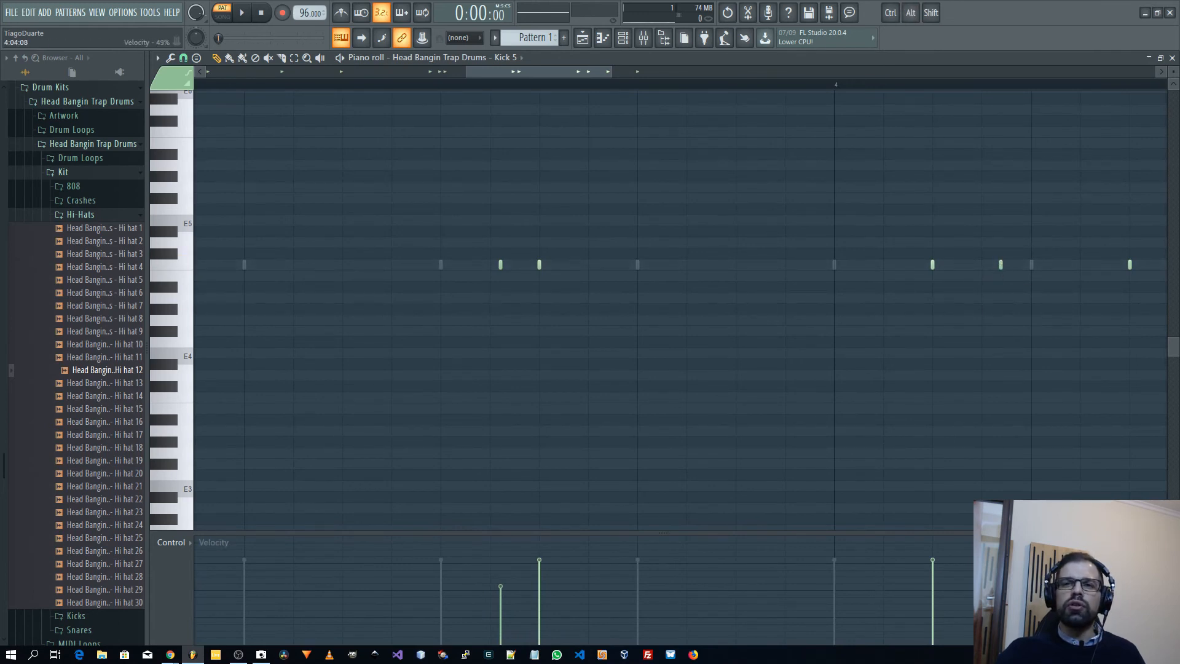
scroll(916, 400, "down", 5)
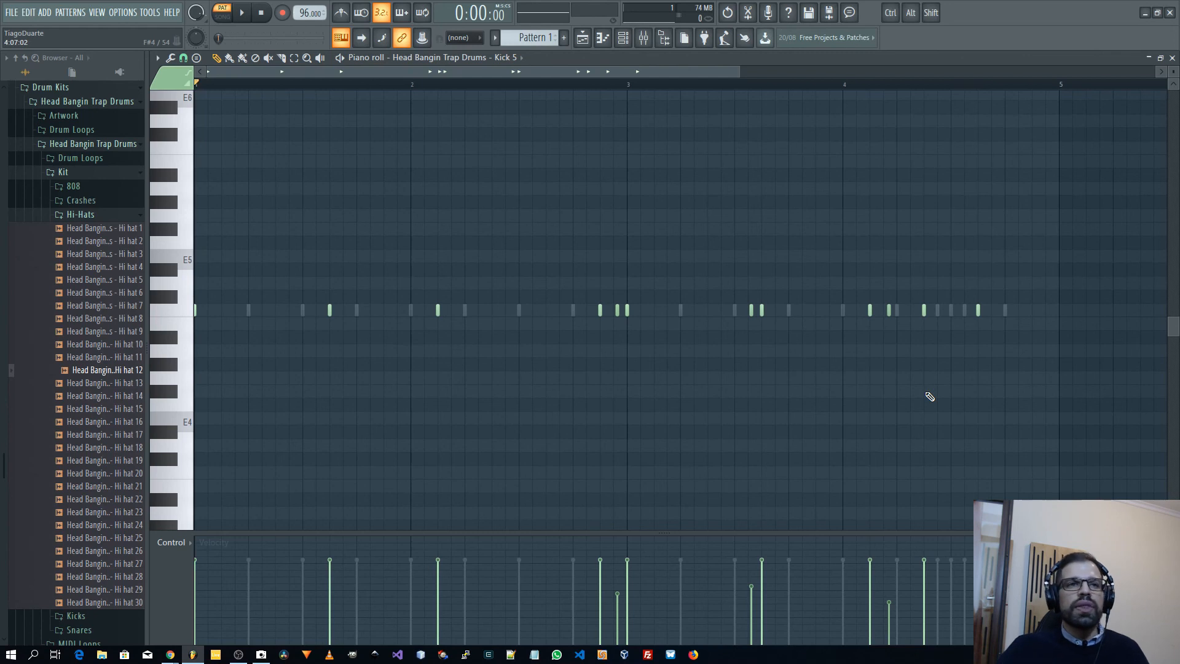
key("space")
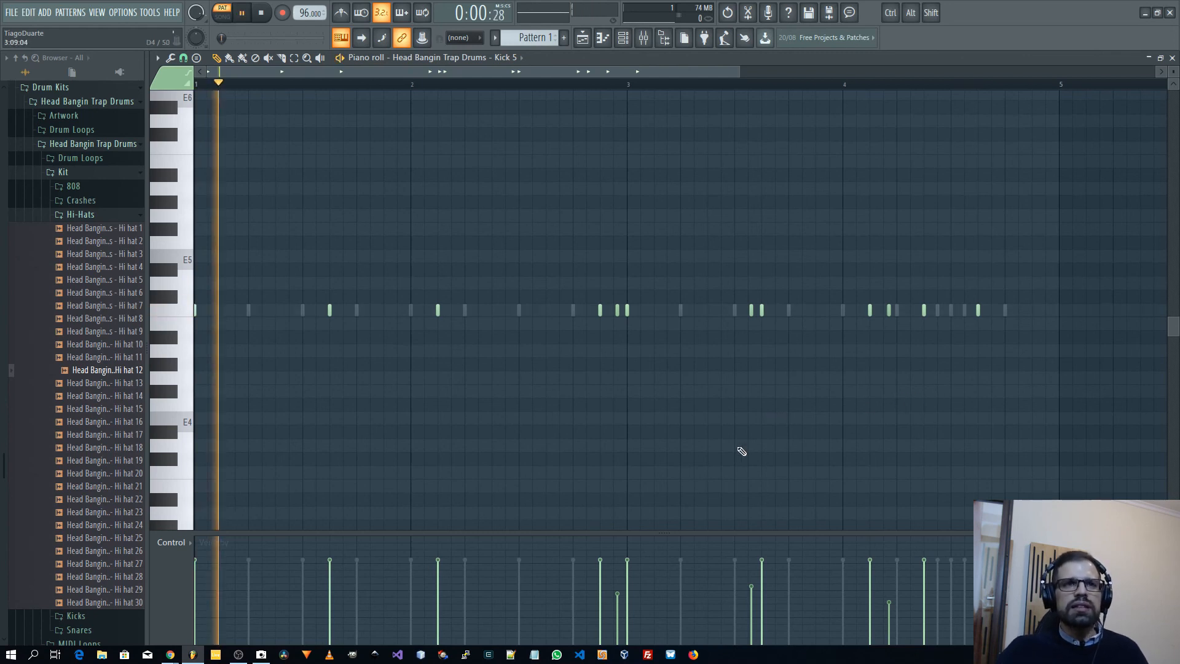